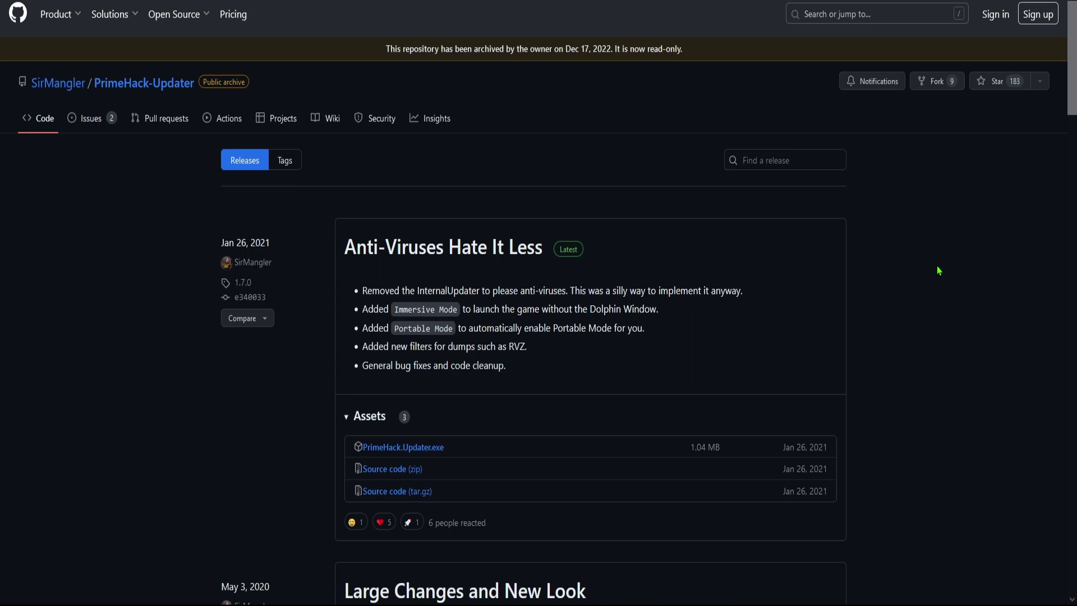
Jump to the 'Latest Microsoft Visual C++ Redistributable Version' section with its download links.
scroll(418, 449, down, 1)
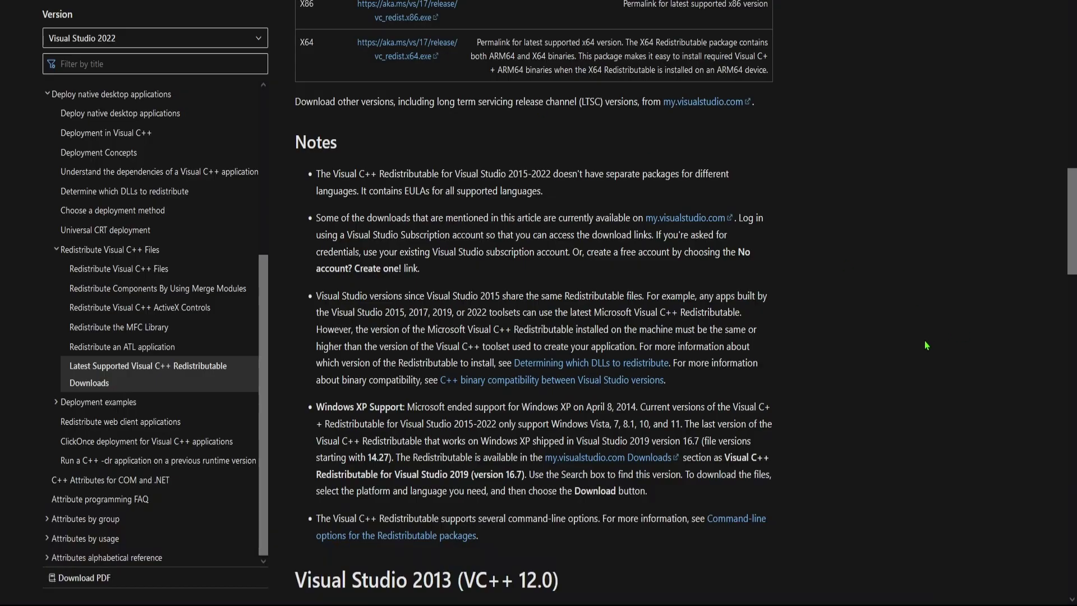
scroll(925, 341, up, 3)
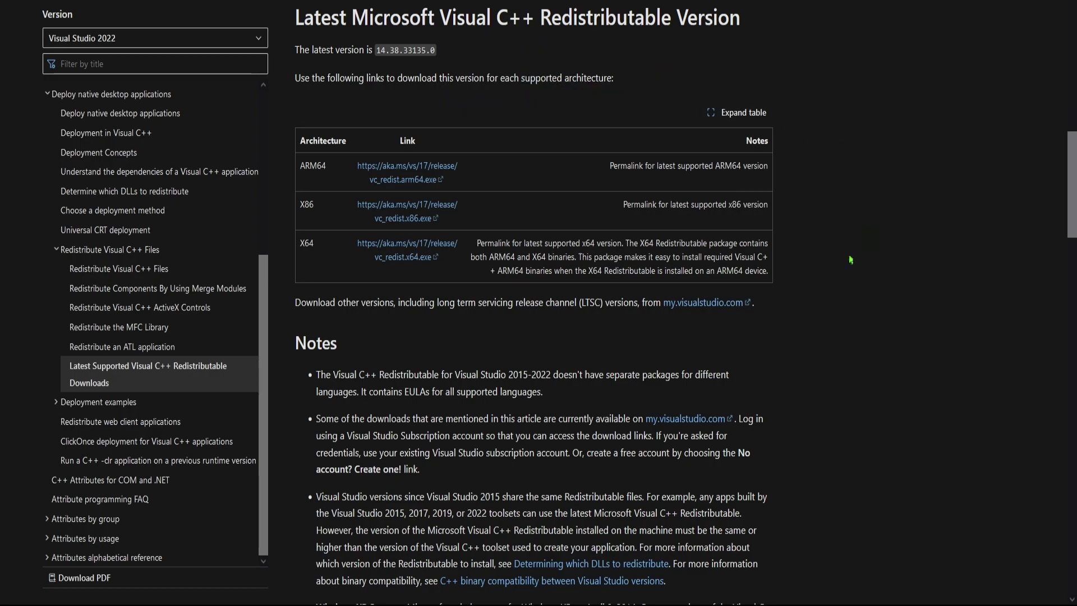
scroll(857, 271, up, 7)
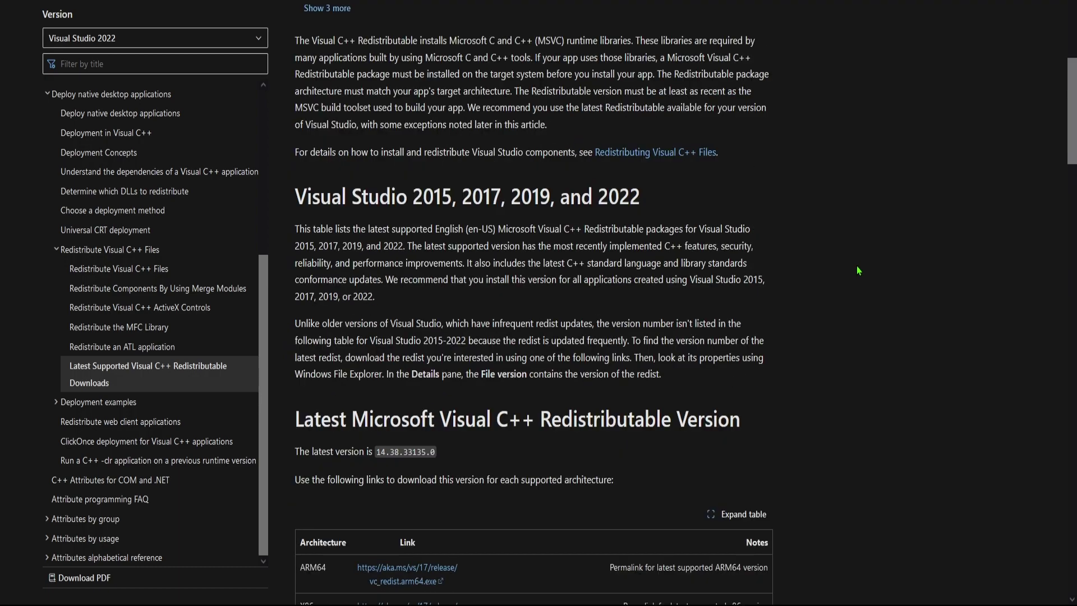
scroll(857, 270, up, 5)
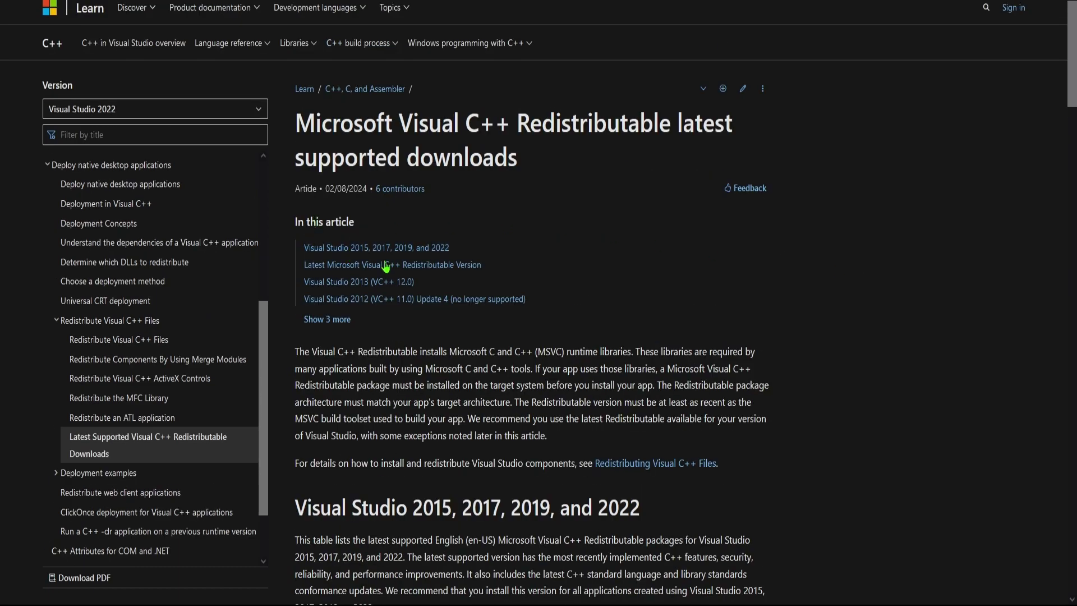
click(432, 270)
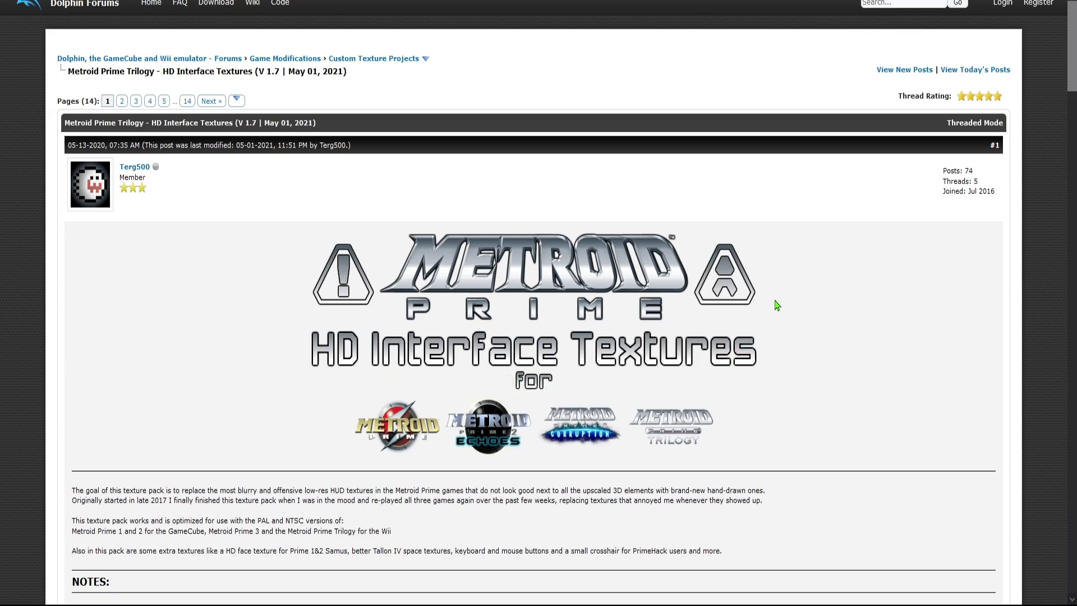
Reveal the thread's Files spoiler listing the MP1, MP2, MP3 and Trilogy texture downloads.
scroll(159, 205, down, 13)
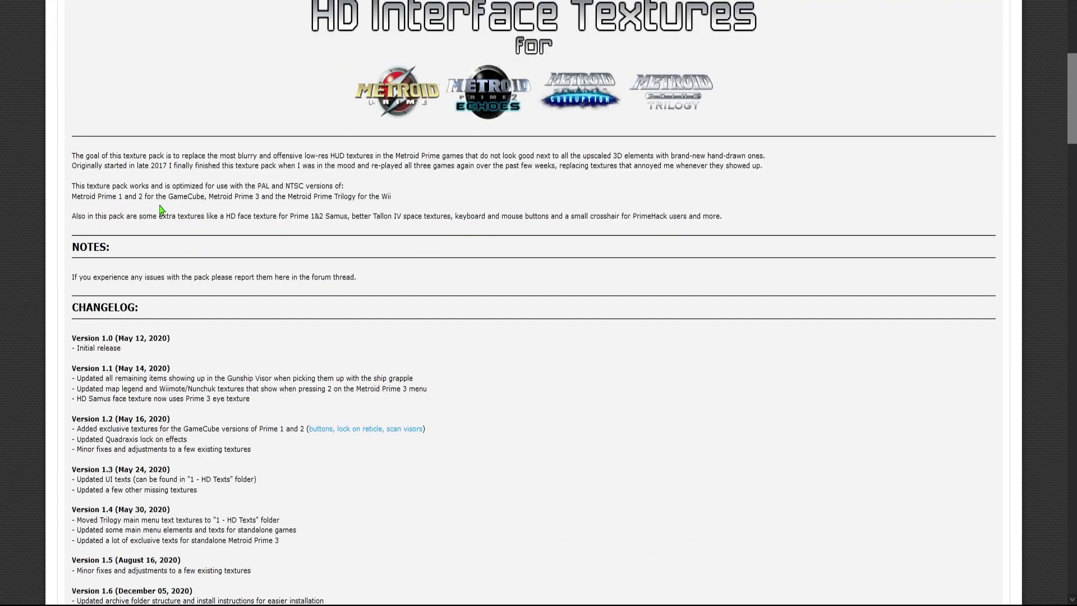
scroll(159, 205, down, 2)
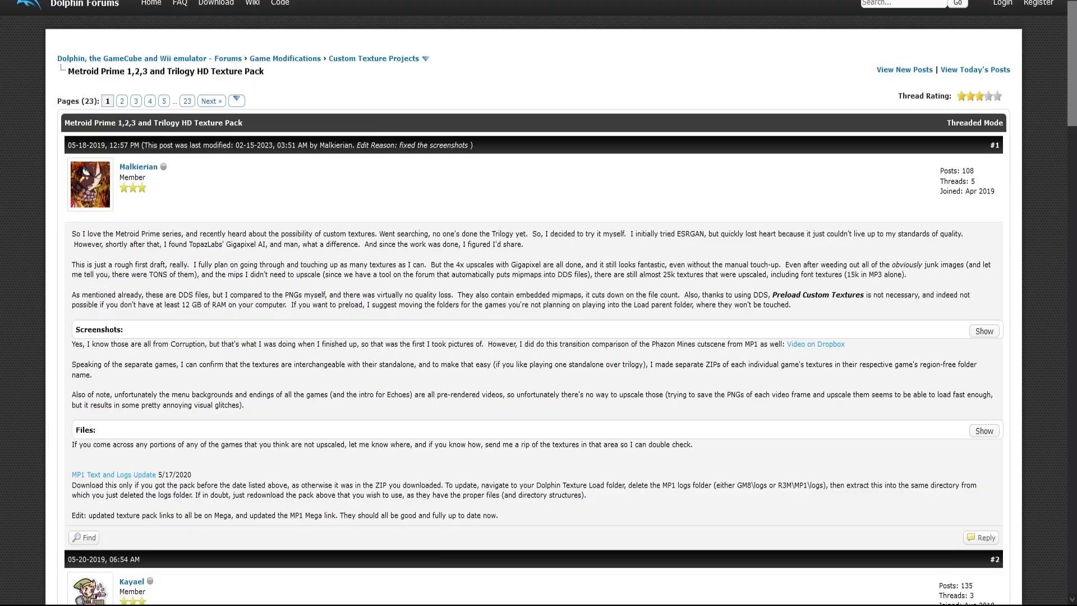
scroll(490, 202, down, 3)
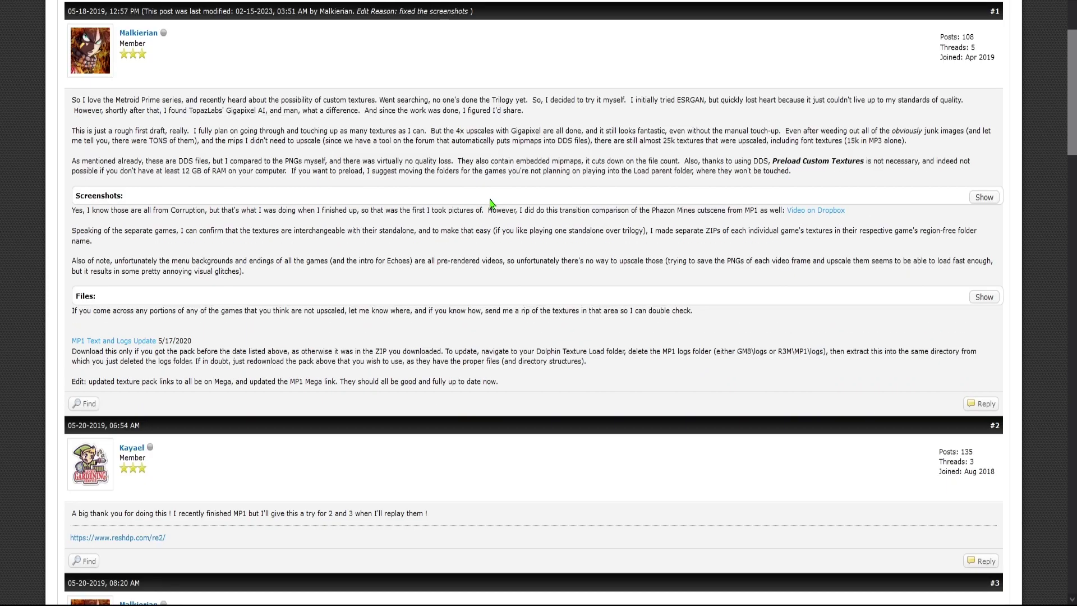
scroll(581, 223, up, 1)
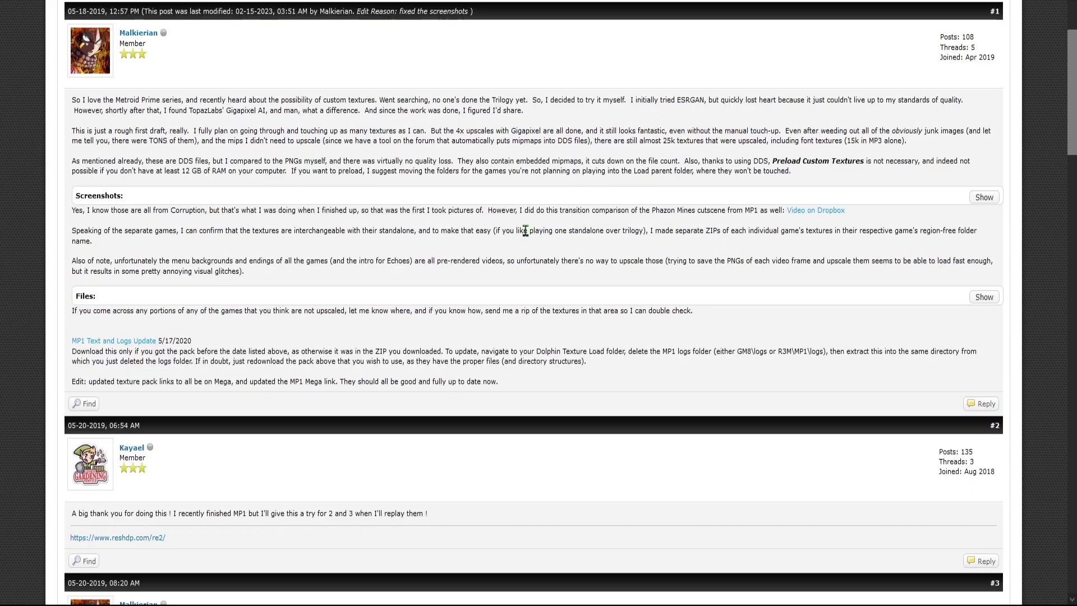
scroll(327, 167, up, 2)
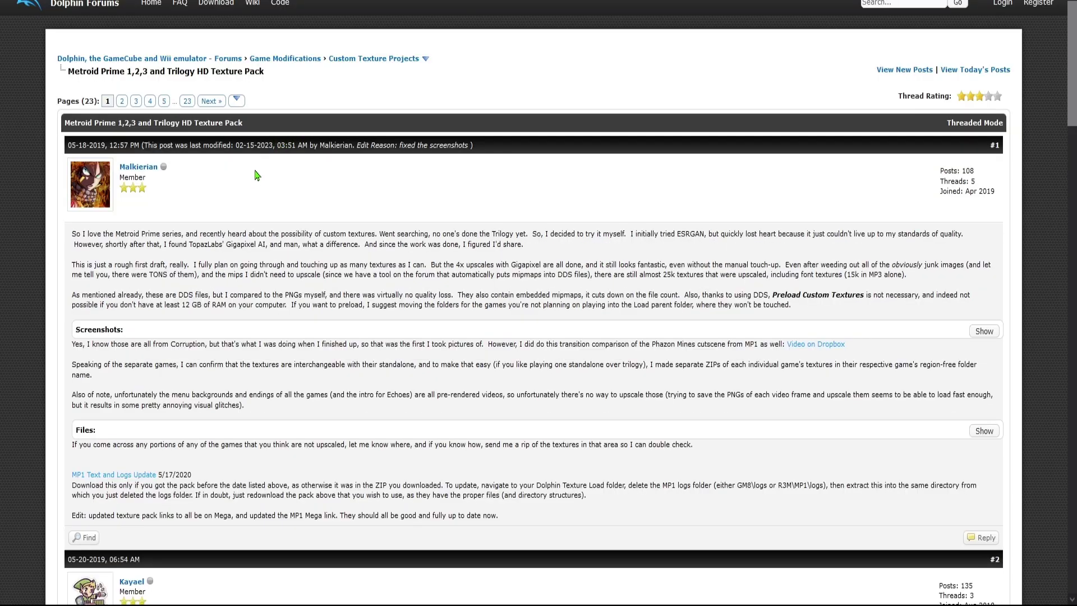
scroll(258, 170, down, 4)
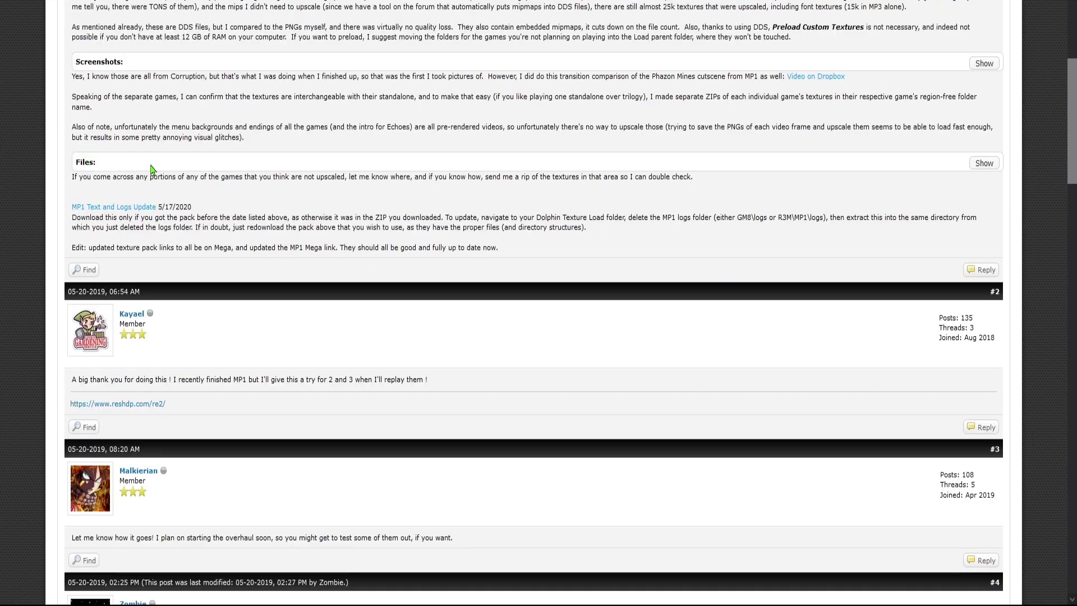
click(985, 163)
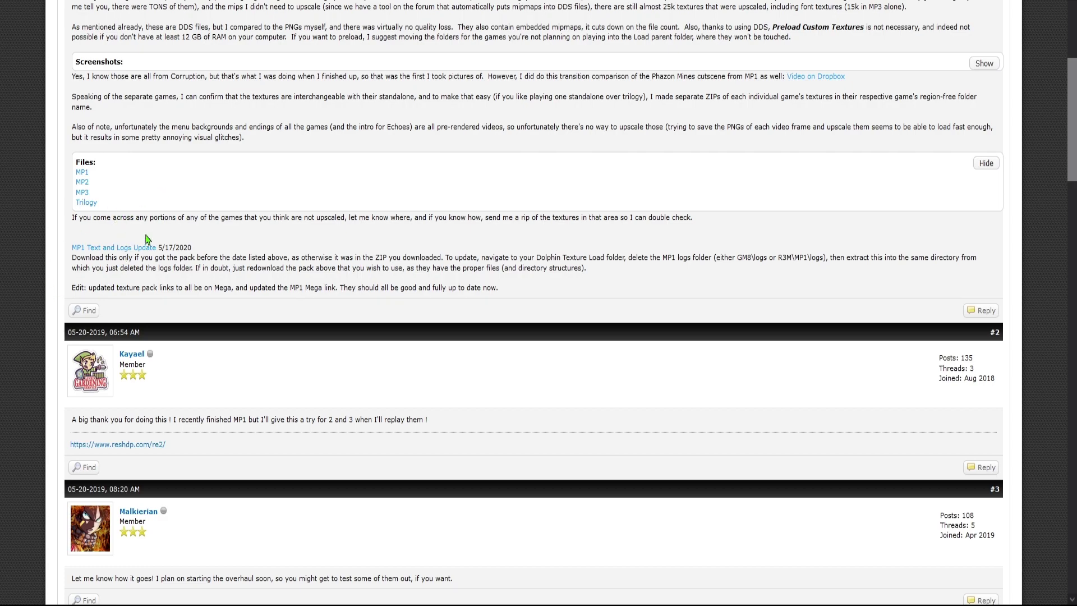
scroll(863, 277, up, 5)
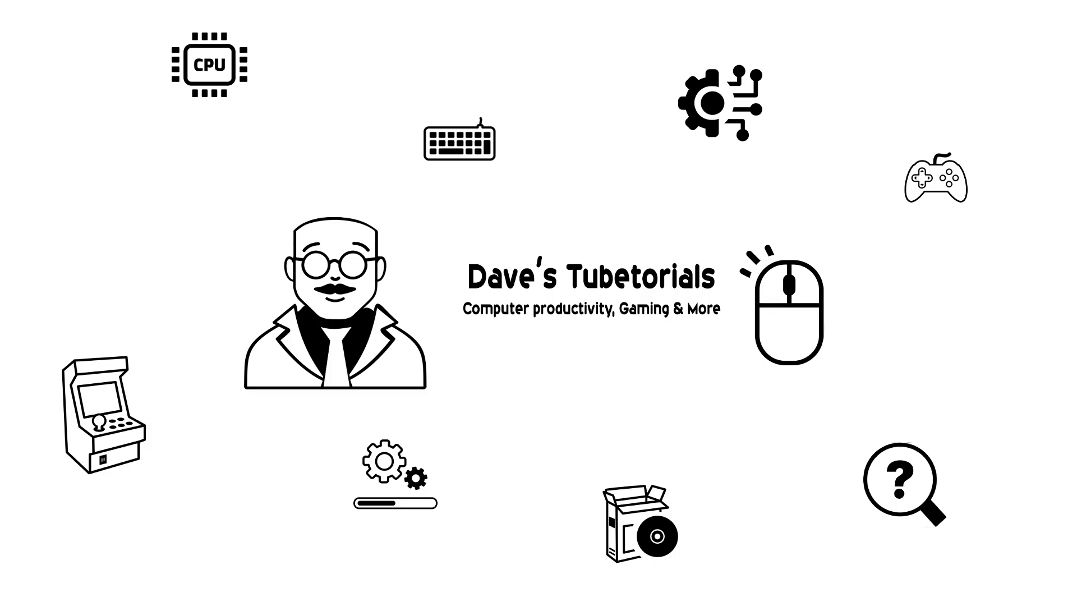
Bring up the 'Prime Metroid Hack 2024' and 'Metroid Prime' downloads folders side by side.
click(640, 583)
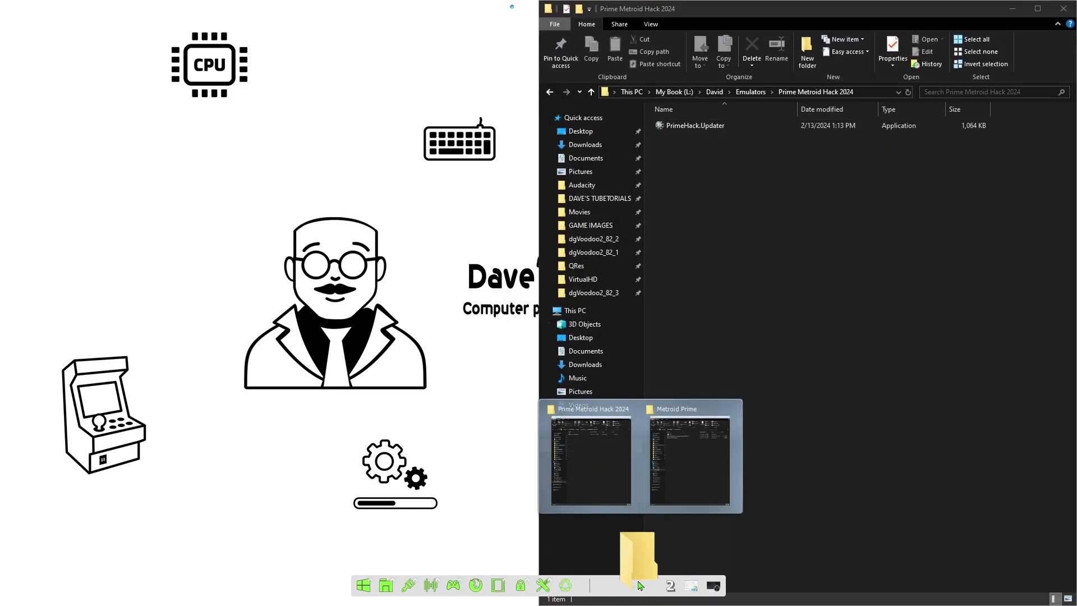
click(683, 472)
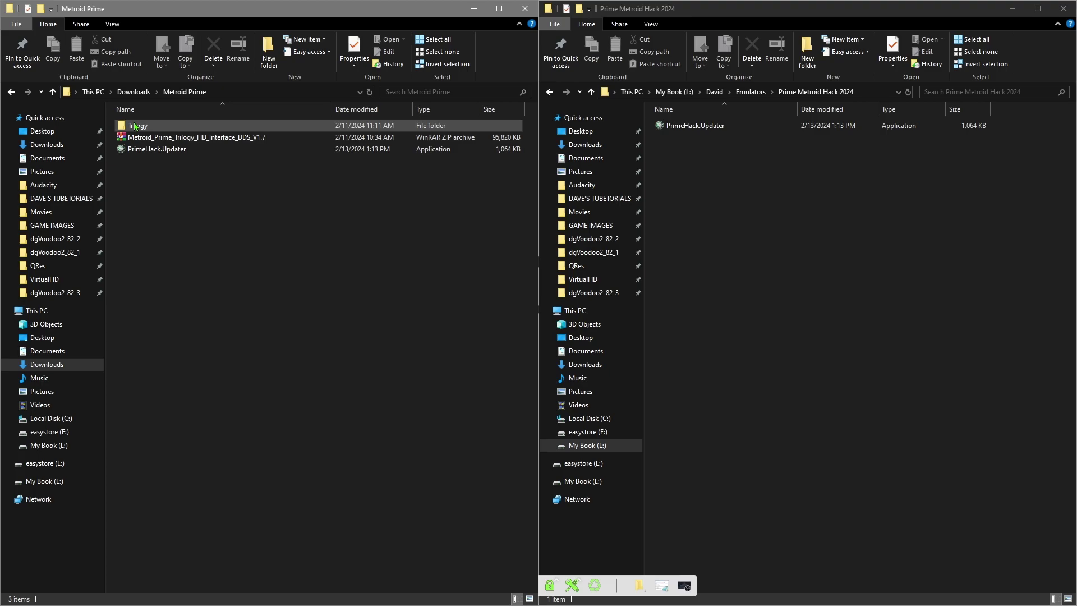
mouse_move(133, 128)
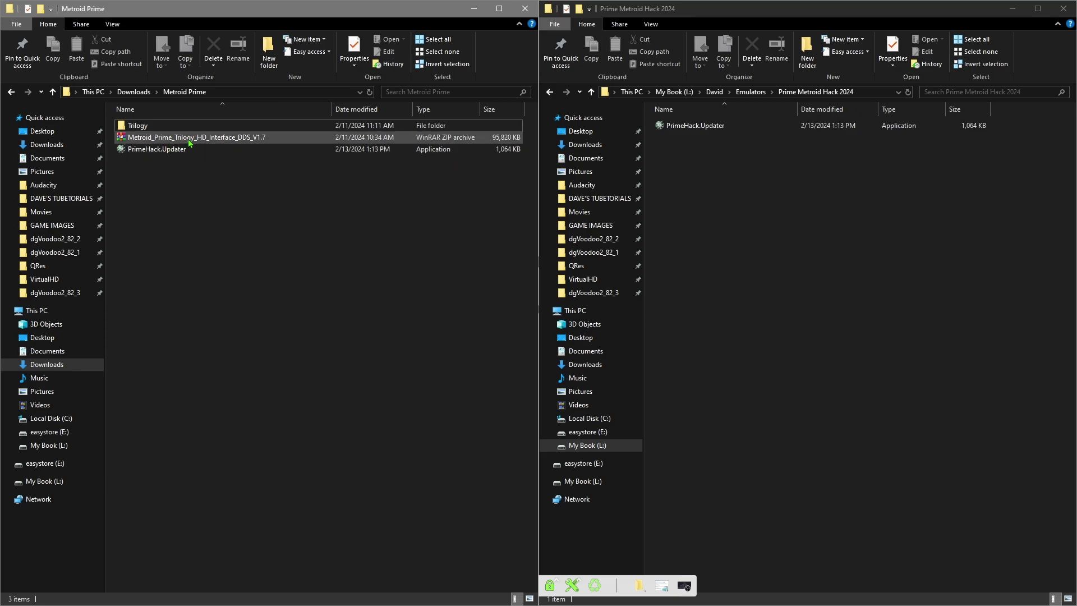
Extract the HD interface ZIP to 'Metroid_Prime_Trilogy_HD_Interface_DDS_V1.7' and delete the archive.
right_click(189, 141)
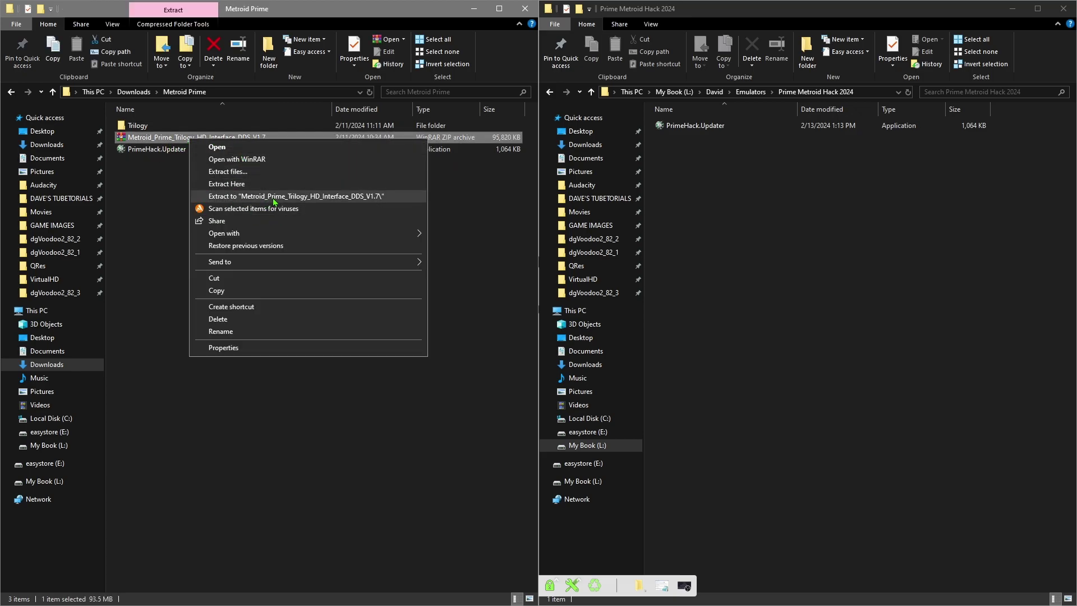
click(250, 198)
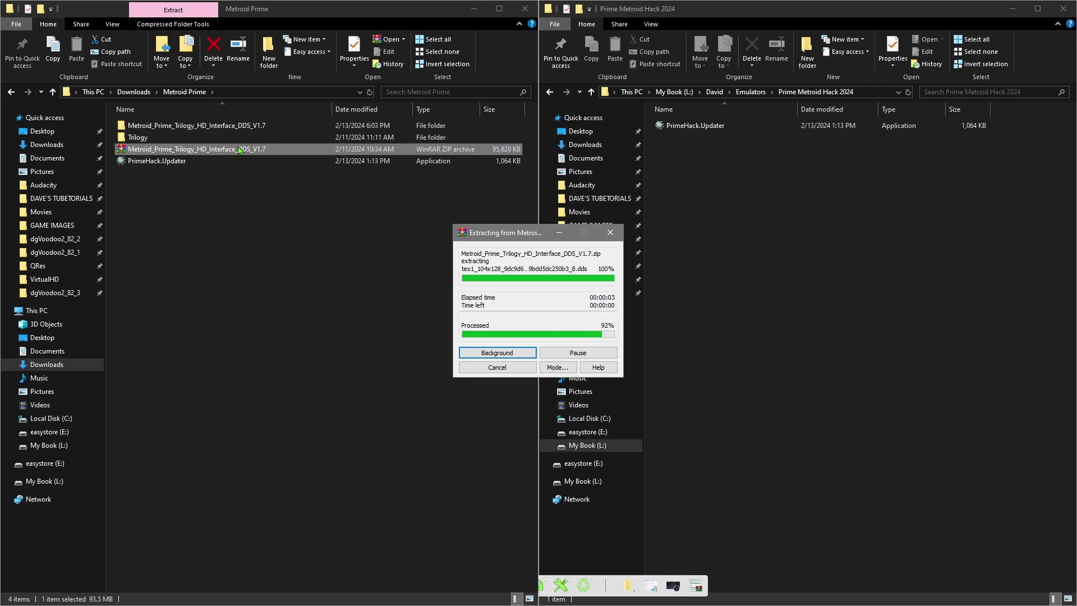
right_click(237, 150)
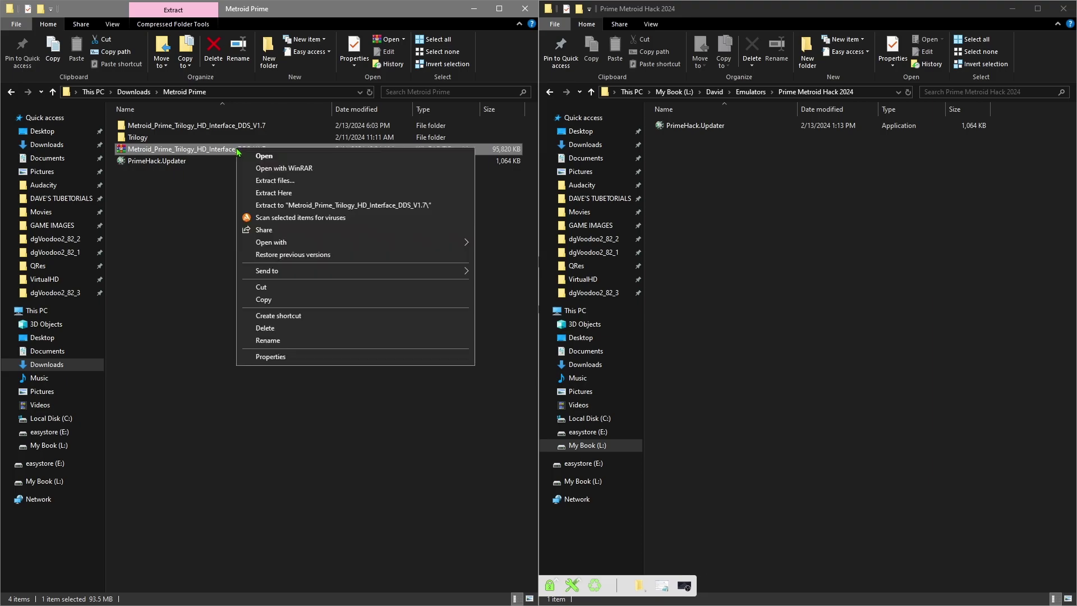
click(281, 329)
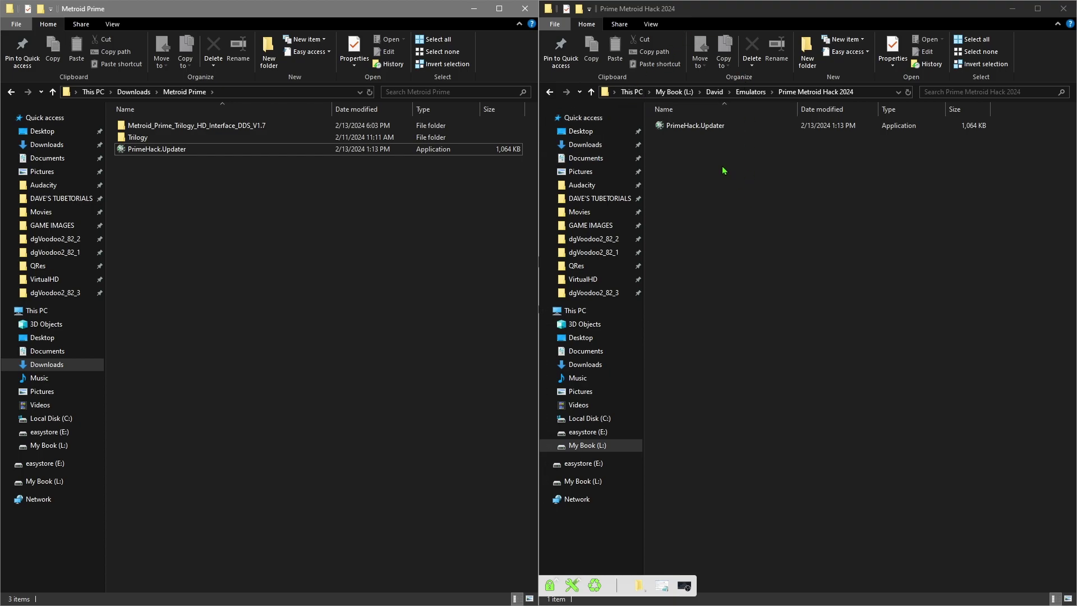
Run PrimeHack.Updater with Portable Mode ticked and accept to launch PrimeHack v1.0.7a.
click(708, 129)
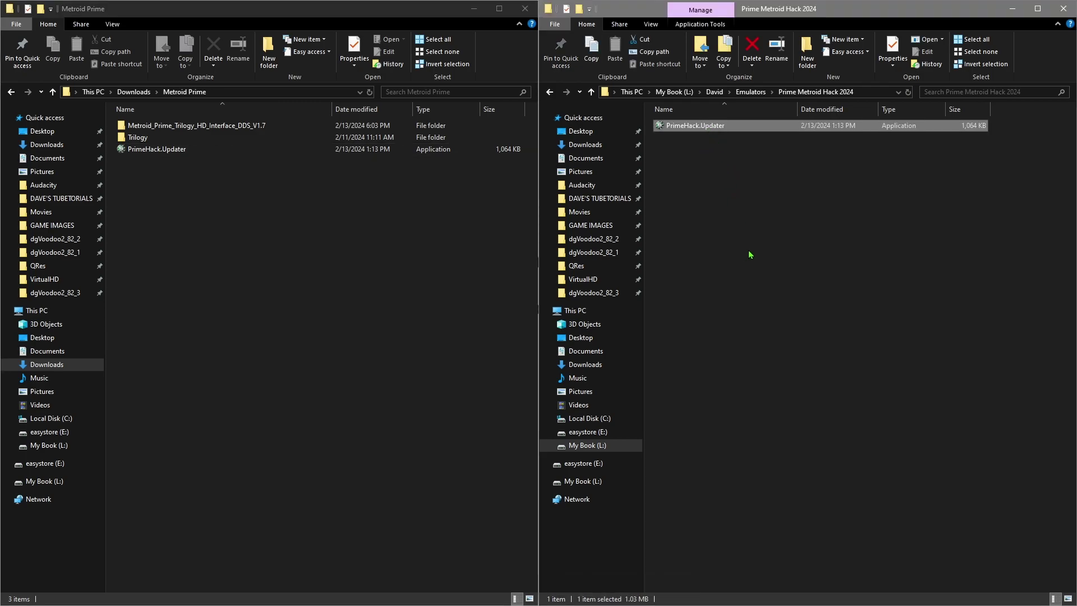
key(Return)
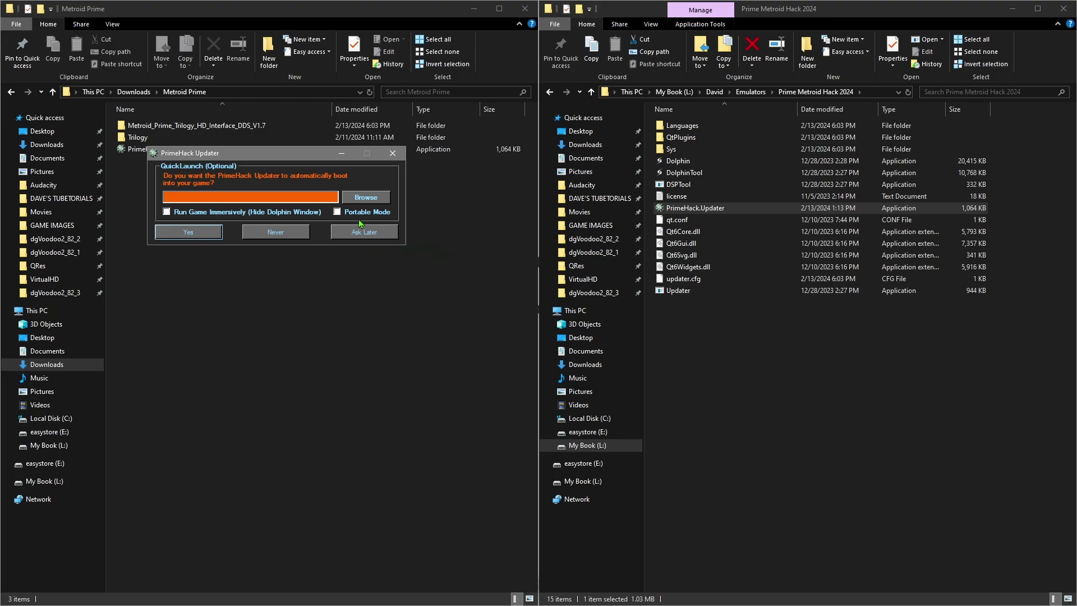
click(339, 214)
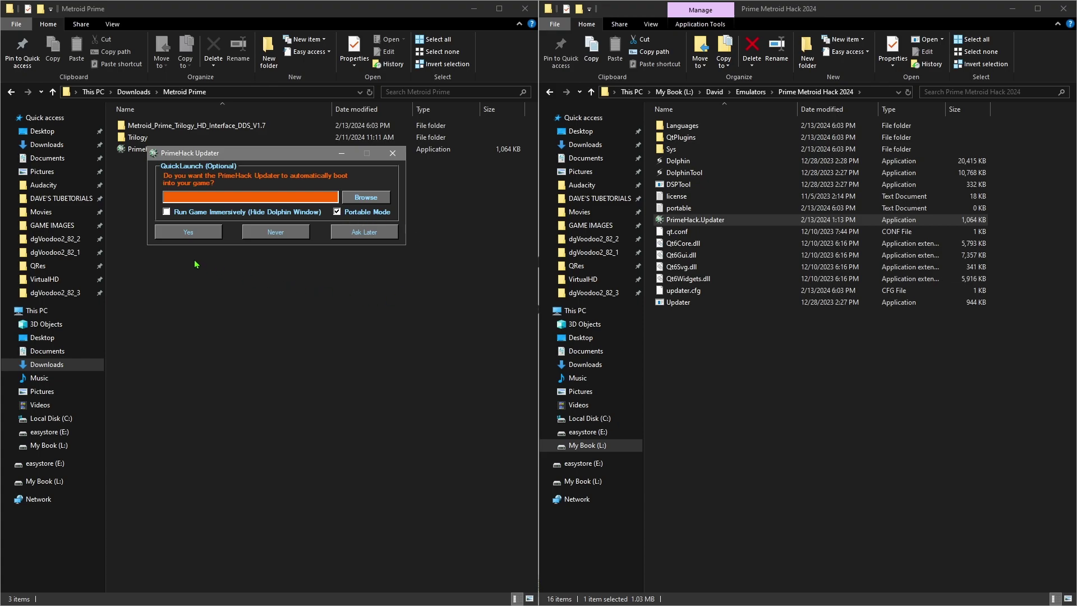
click(187, 233)
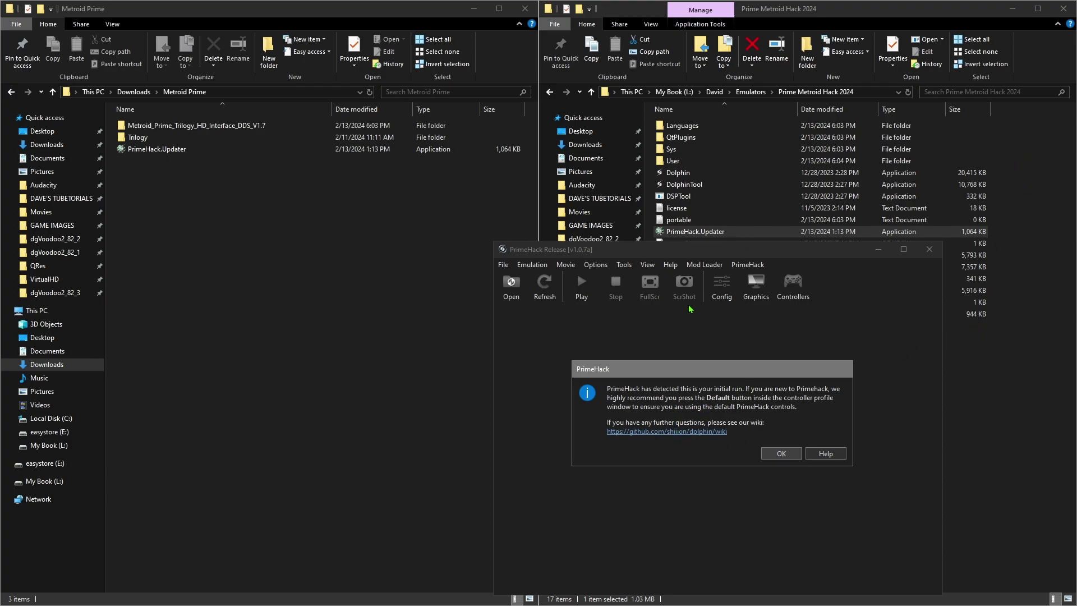
Dismiss the first-run notice and open the file chooser for the 'Metroid Prime - Trilogy [R3ME01].wbfs' image.
click(781, 453)
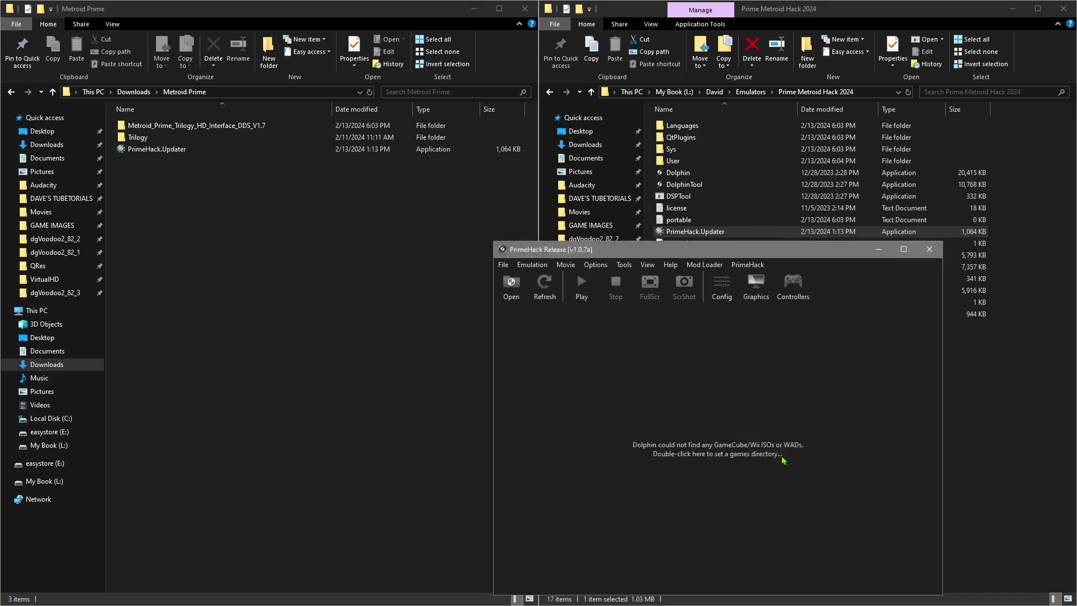
drag(779, 254, 373, 146)
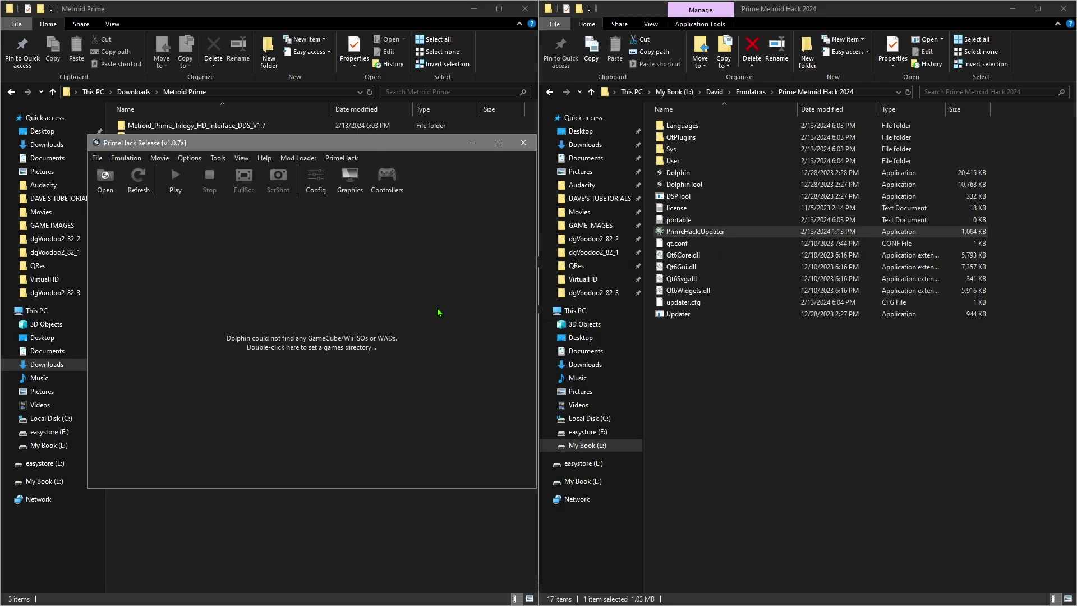
click(98, 159)
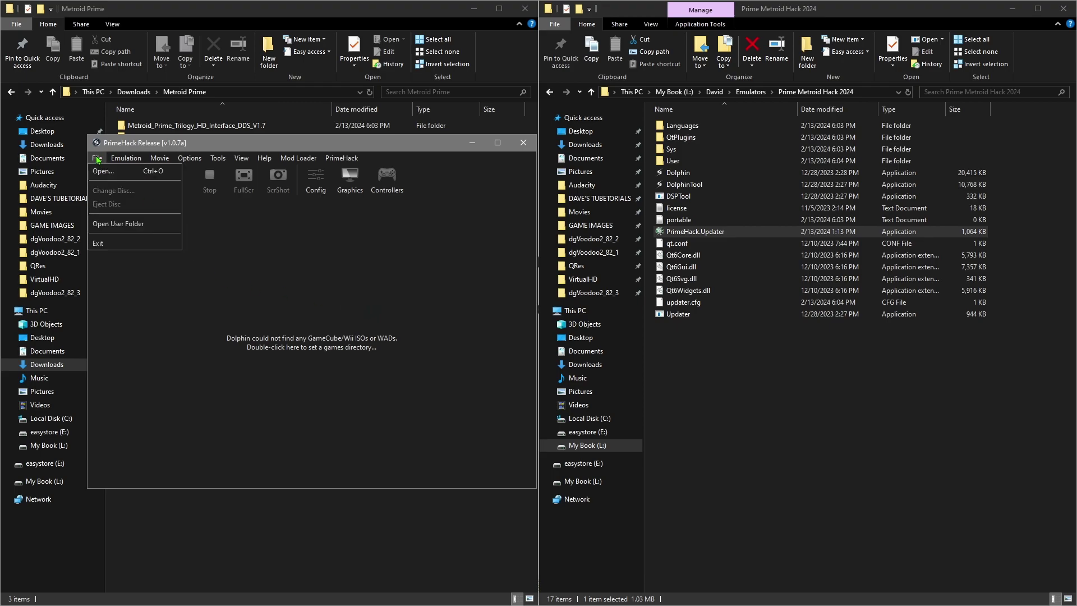
click(295, 146)
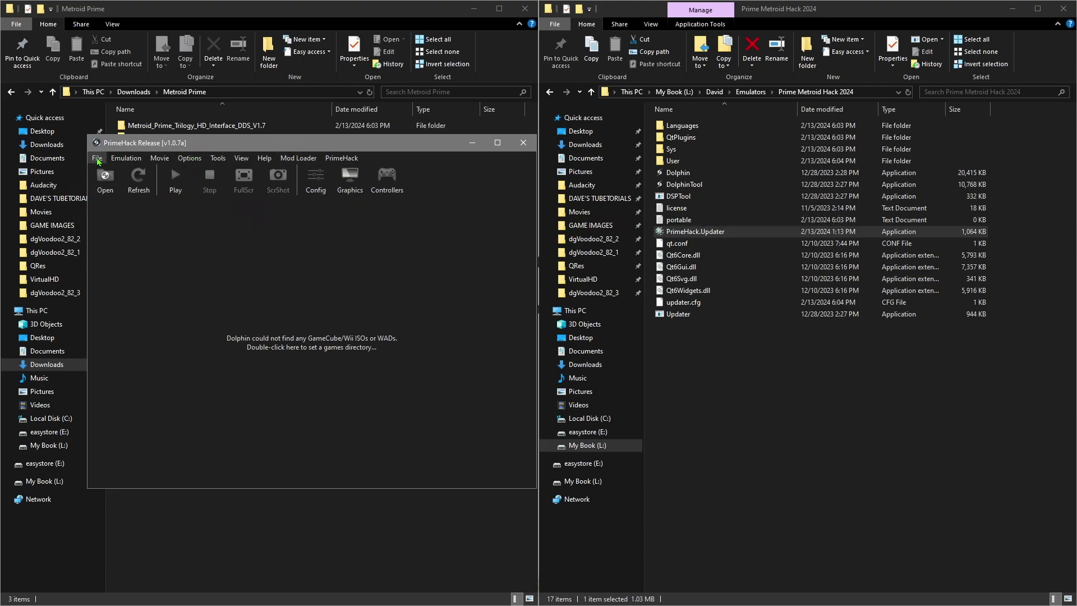
key(ctrl+o)
drag(614, 109, 551, 78)
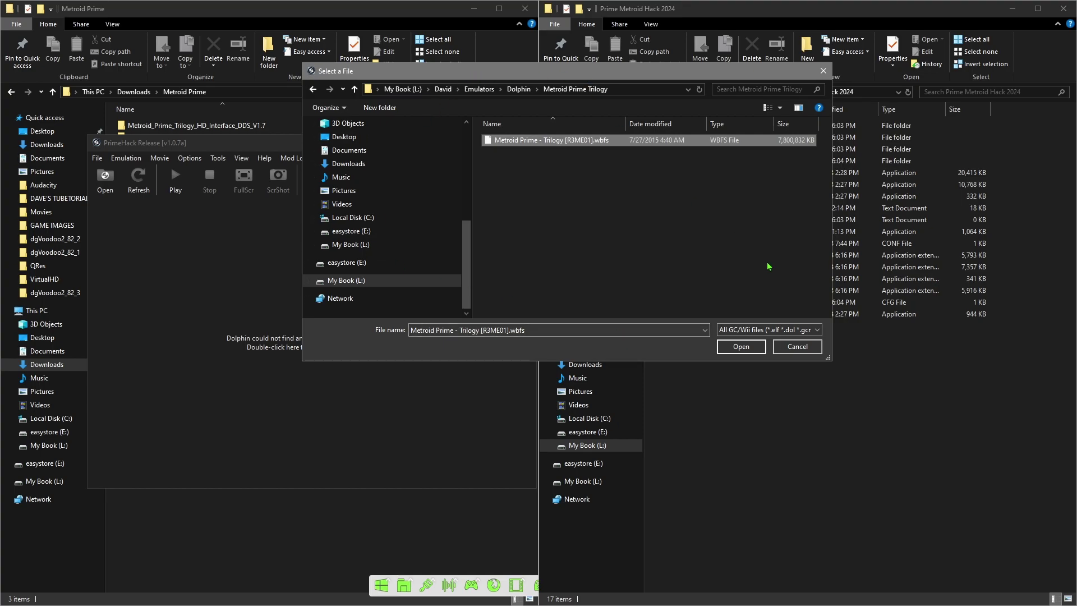
Boot Metroid Prime - Trilogy to its title screen, then close the game window and force-stop emulation.
click(741, 347)
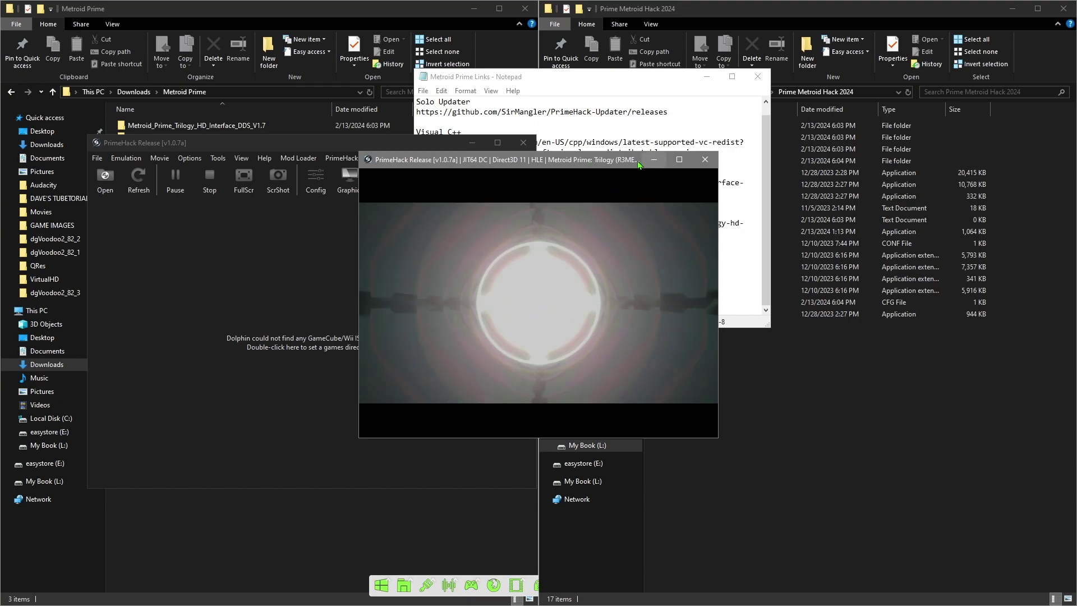
click(708, 165)
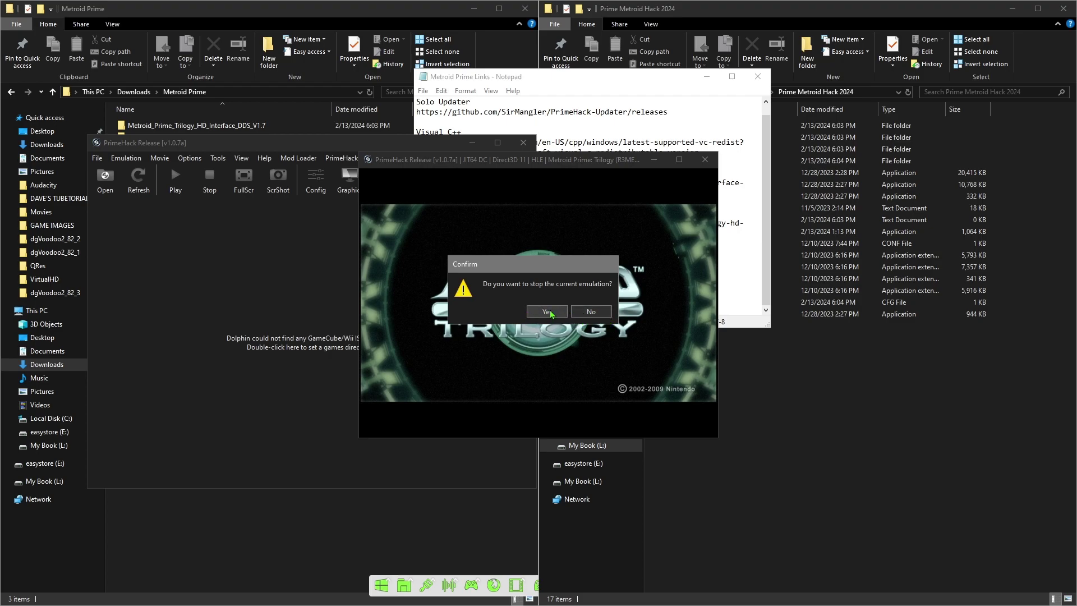
click(591, 313)
click(708, 163)
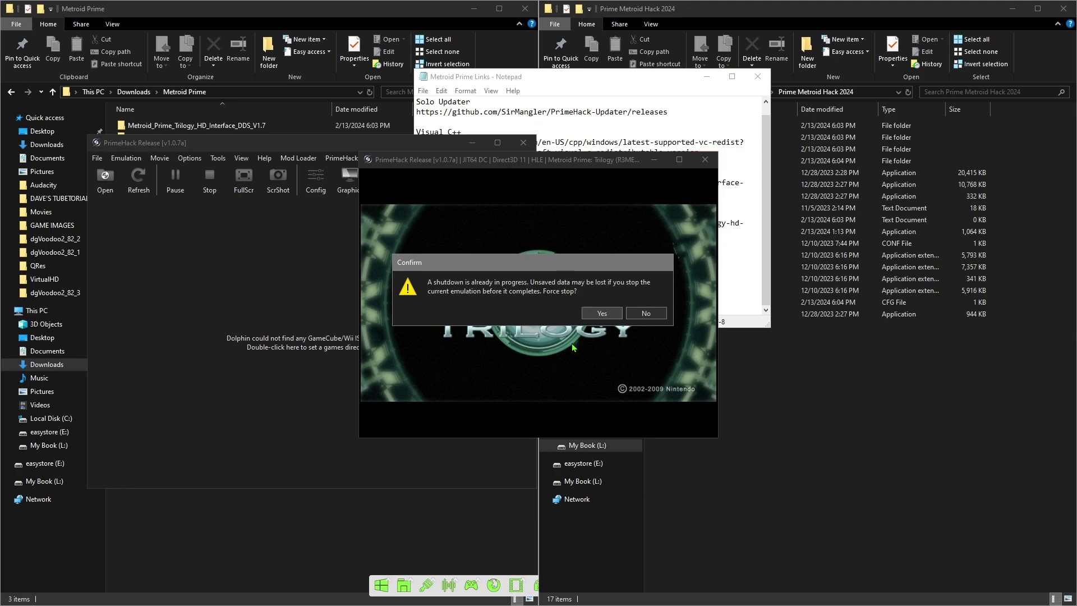
click(598, 312)
triple_click(681, 283)
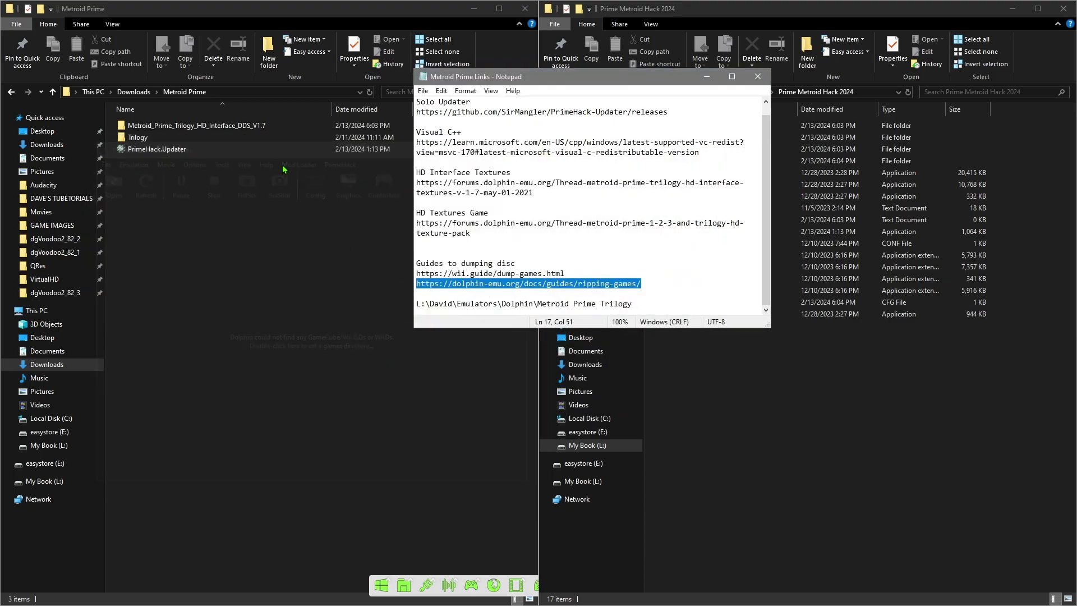
Close the notes file and open the HD interface folder and PrimeHack's User\Load\Textures folder.
click(758, 76)
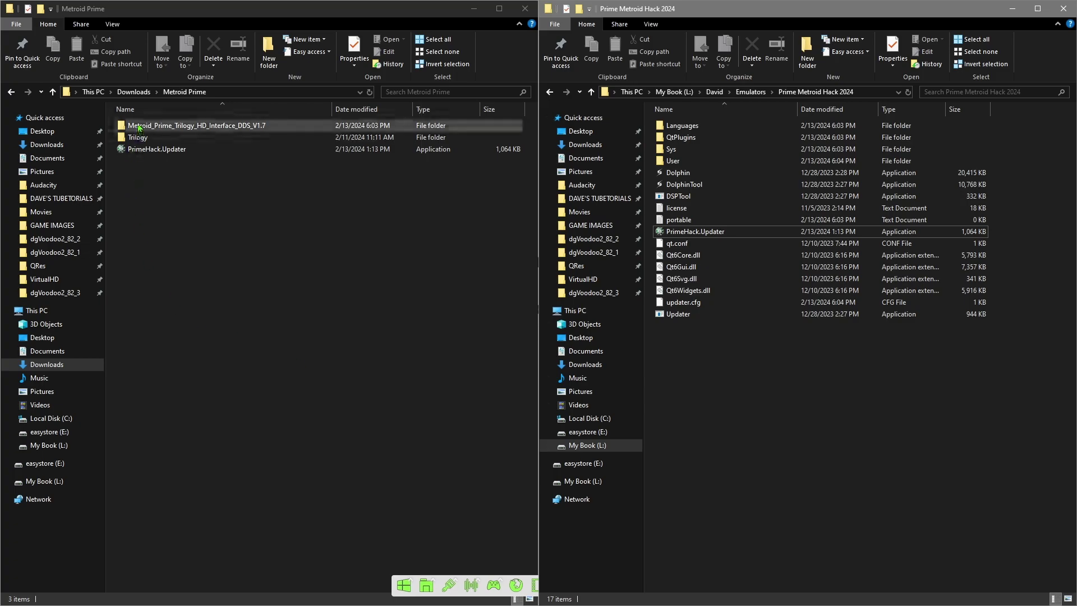
double_click(179, 126)
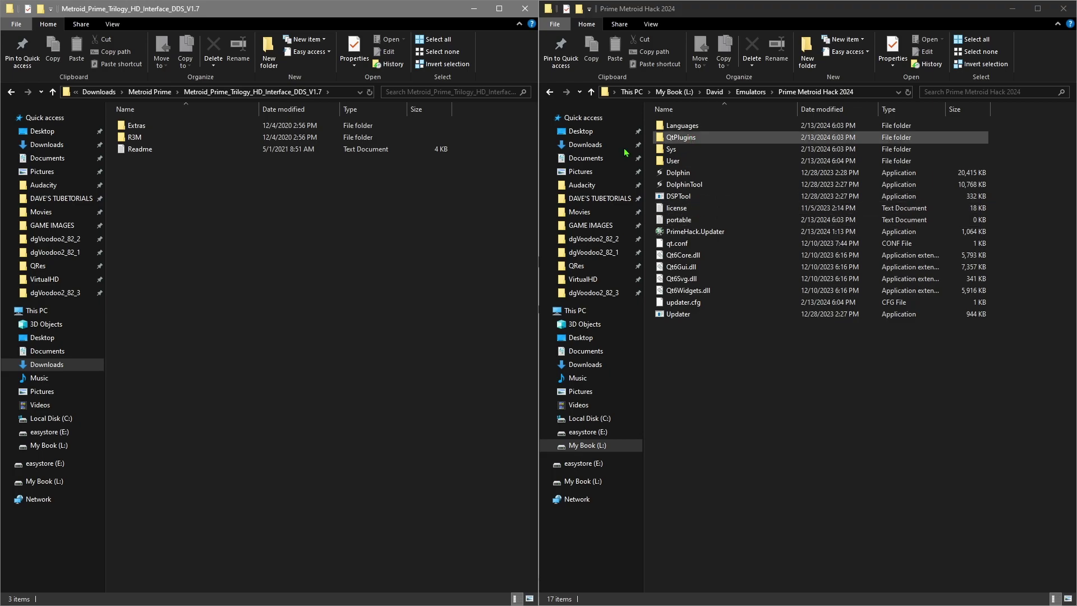
double_click(673, 161)
double_click(673, 208)
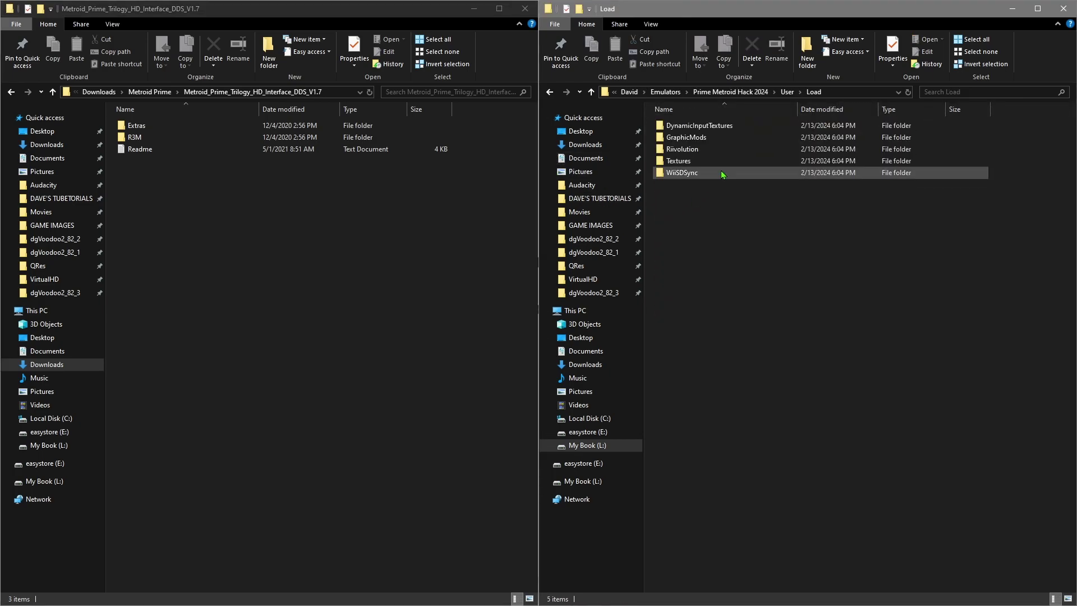
double_click(680, 161)
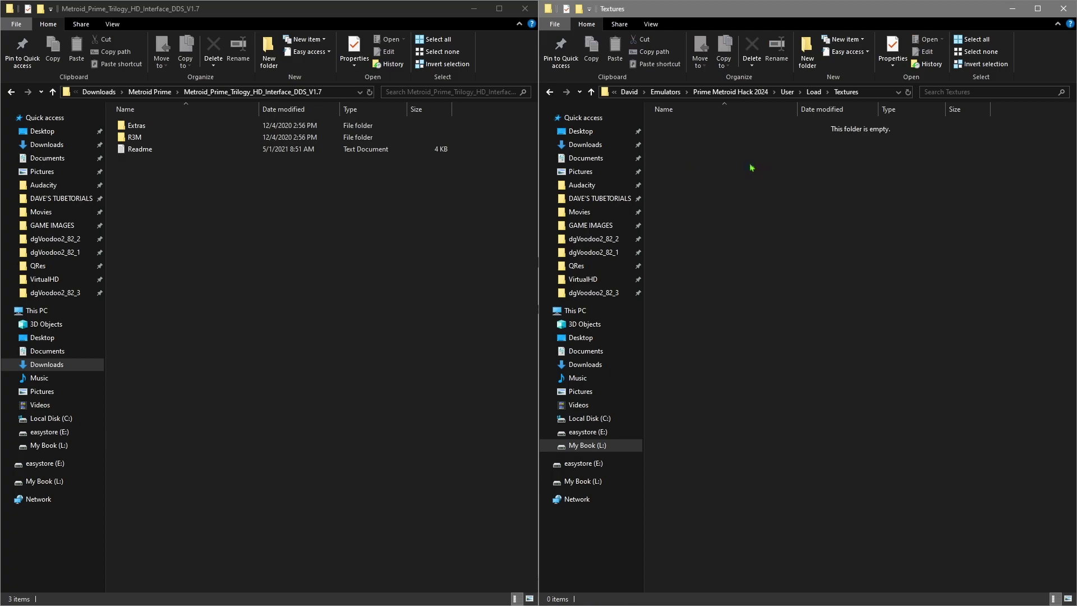
Copy the pack's R3M folder into PrimeHack's Textures folder.
click(137, 142)
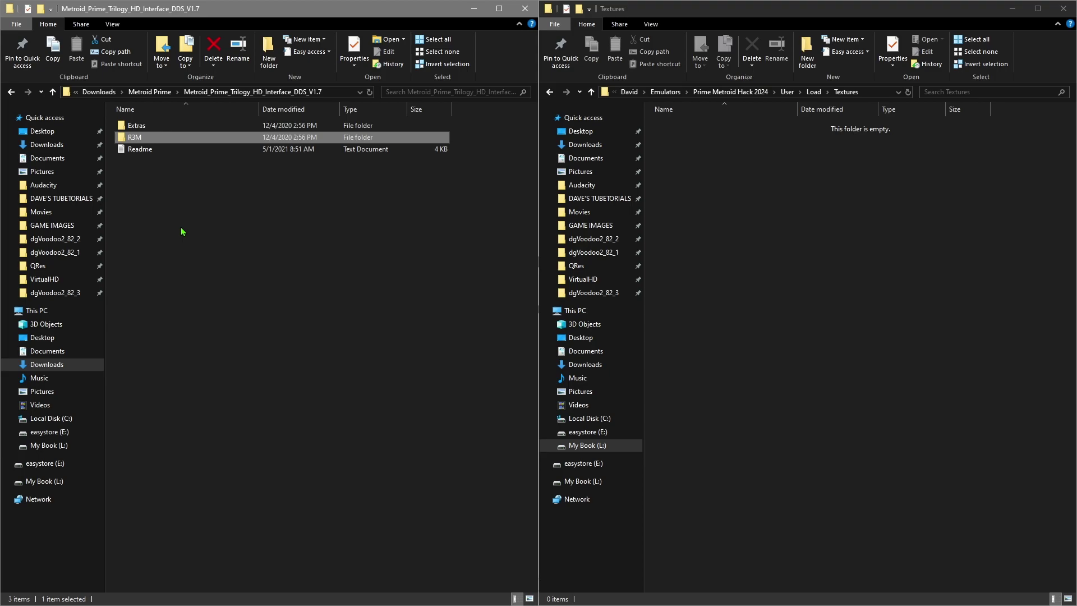
key(ctrl+c)
click(261, 284)
click(745, 253)
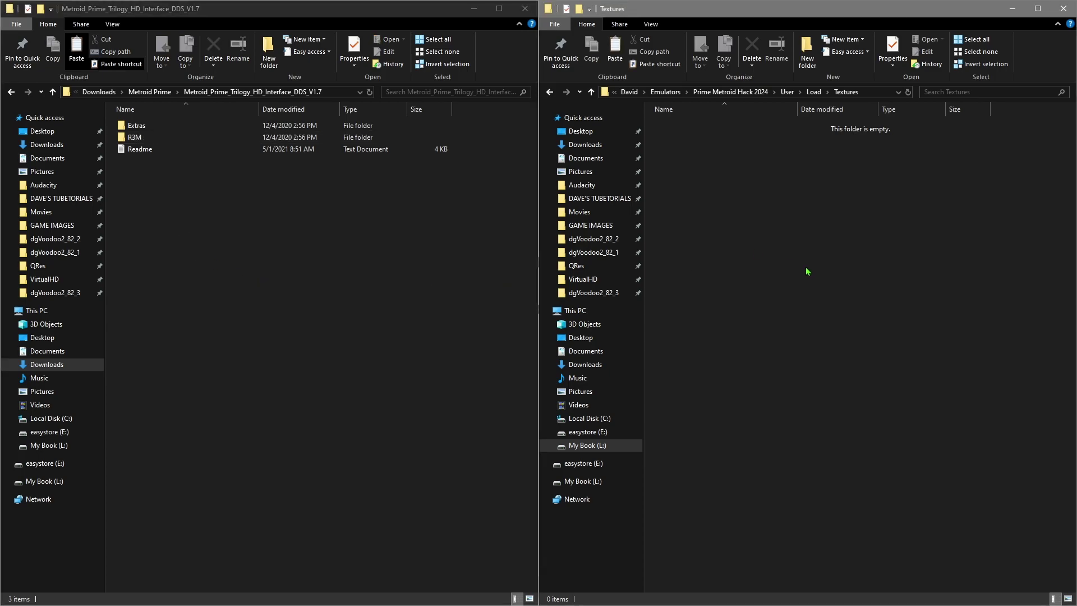
key(ctrl+v)
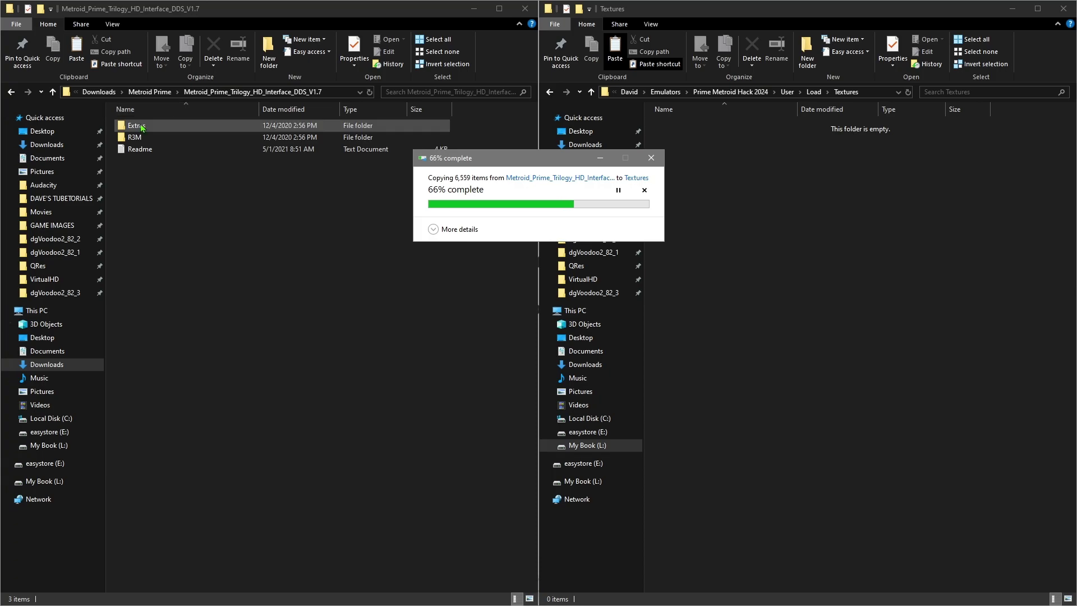
Open the pack's Extras > Keyboard+Mouse Icons folder next to the copied Textures\R3M folder.
double_click(136, 127)
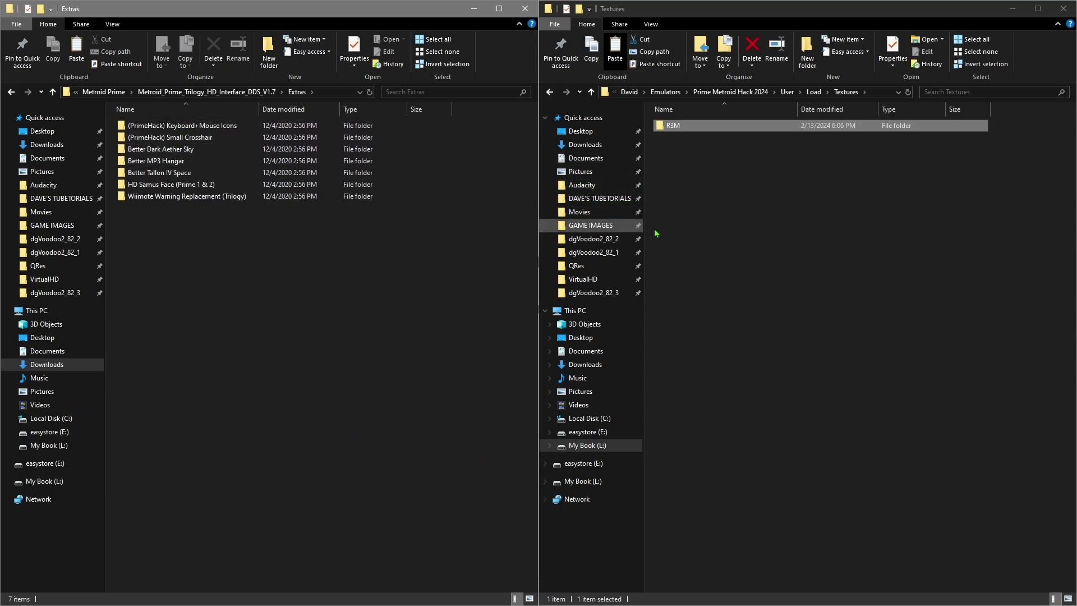
click(764, 290)
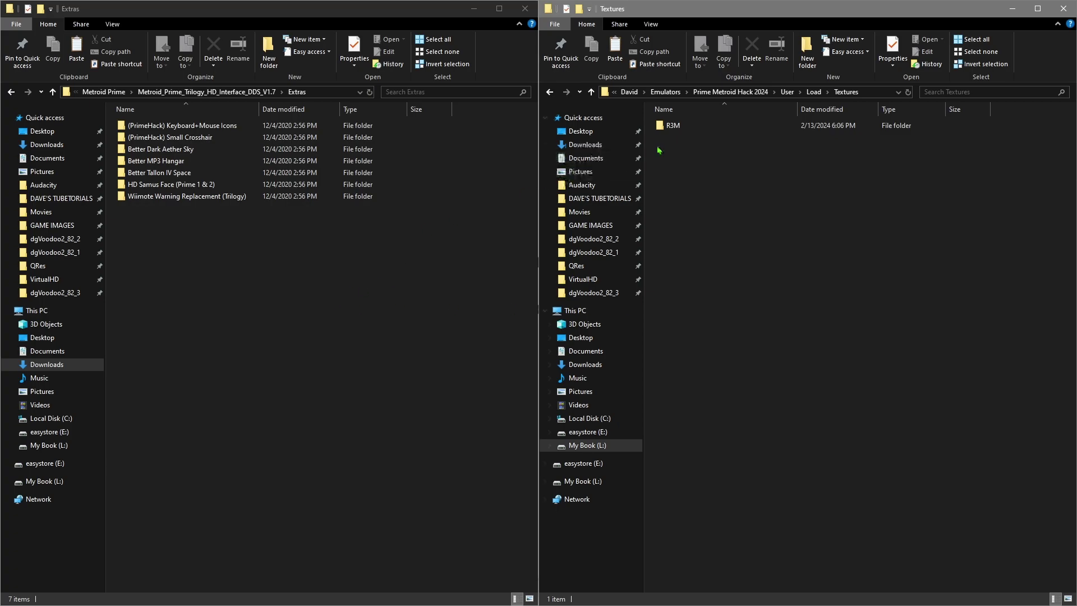
double_click(673, 126)
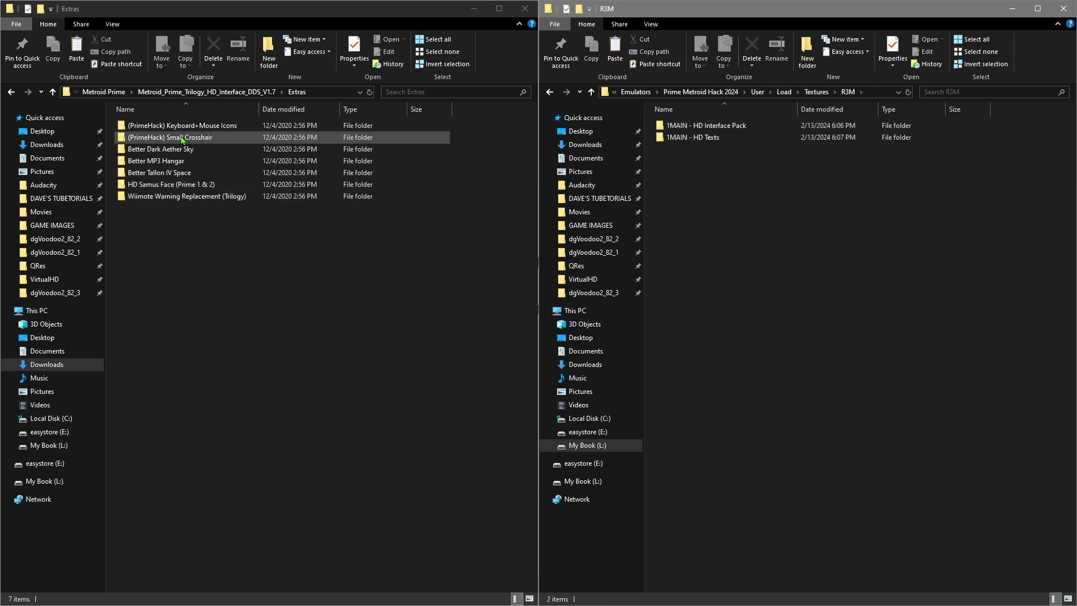
double_click(209, 127)
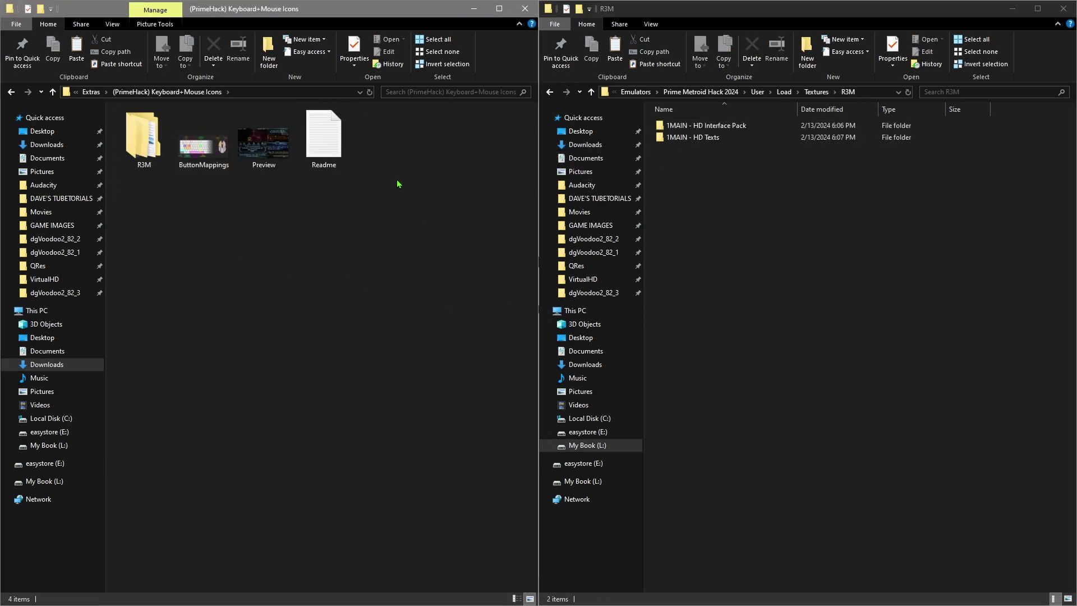
Copy '0EXTRA - PrimeHack MKB Icons' into Textures\R3M, then return to the Extras folder.
double_click(150, 153)
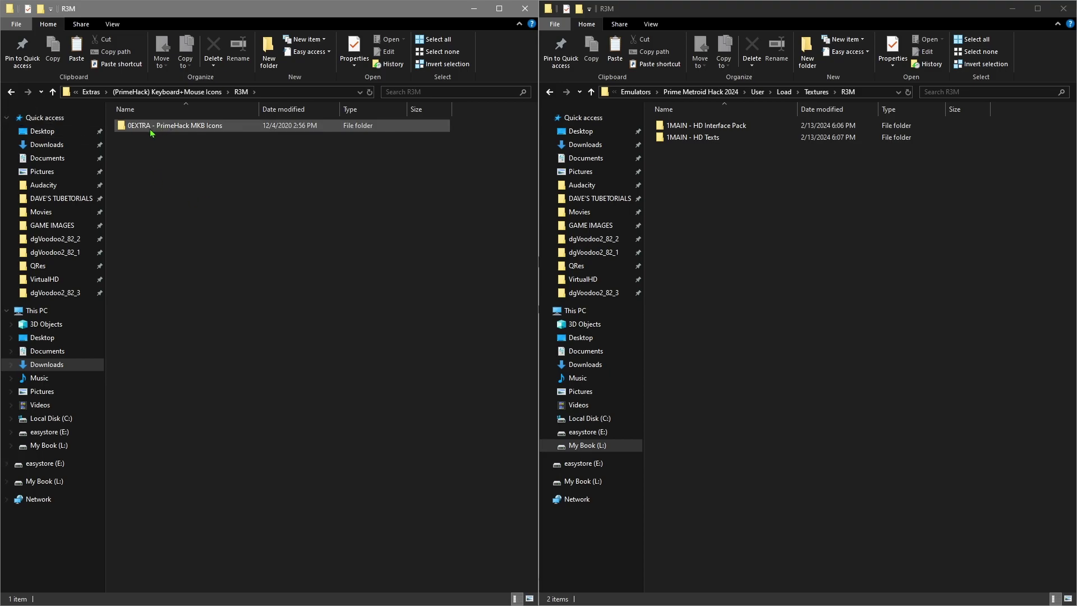
click(10, 92)
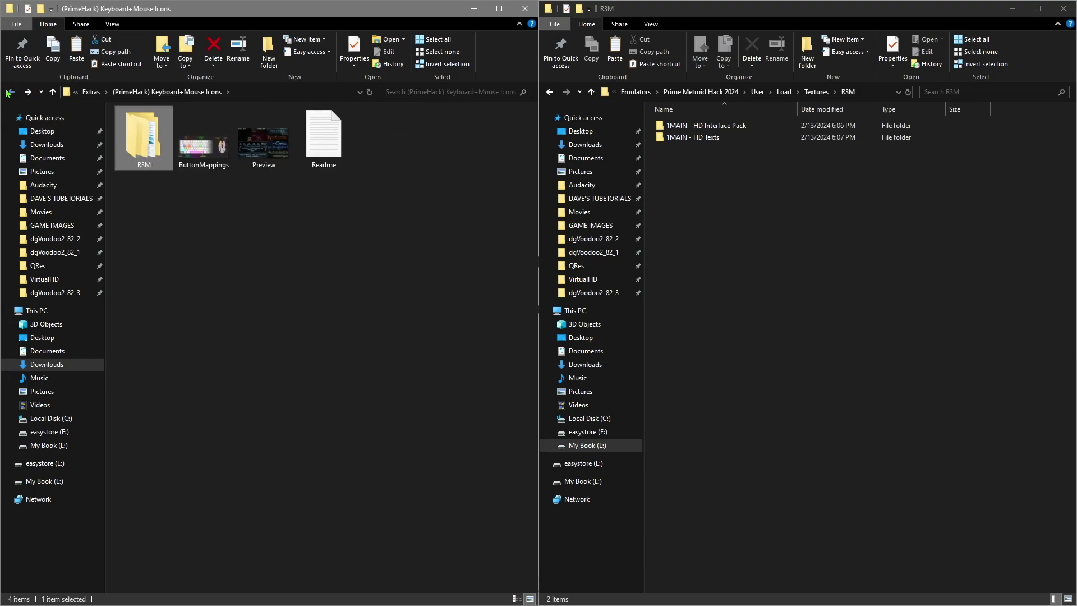
click(10, 92)
double_click(209, 128)
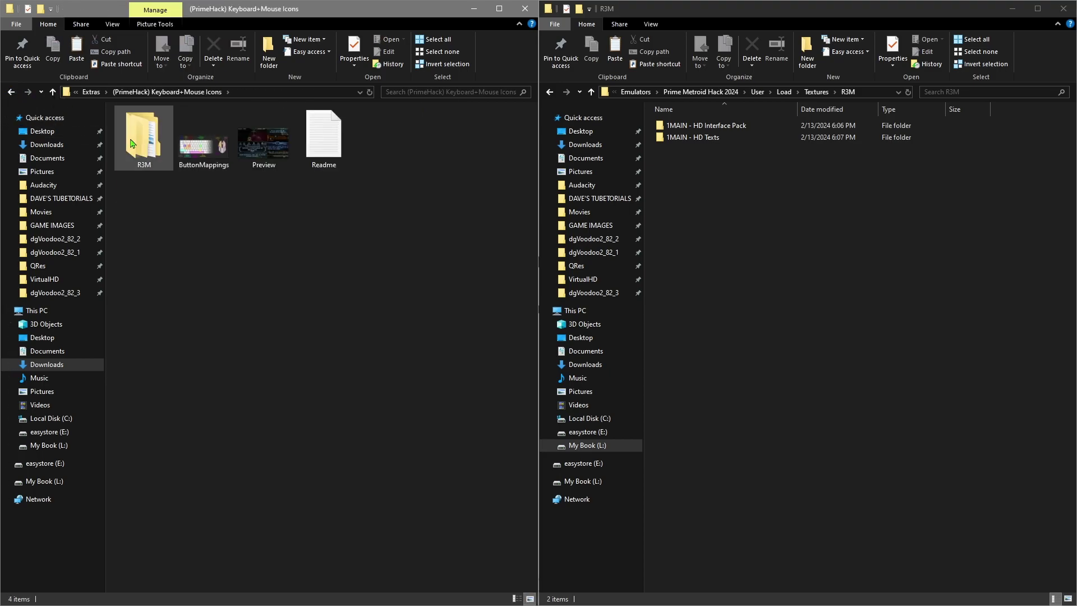
double_click(163, 140)
click(164, 127)
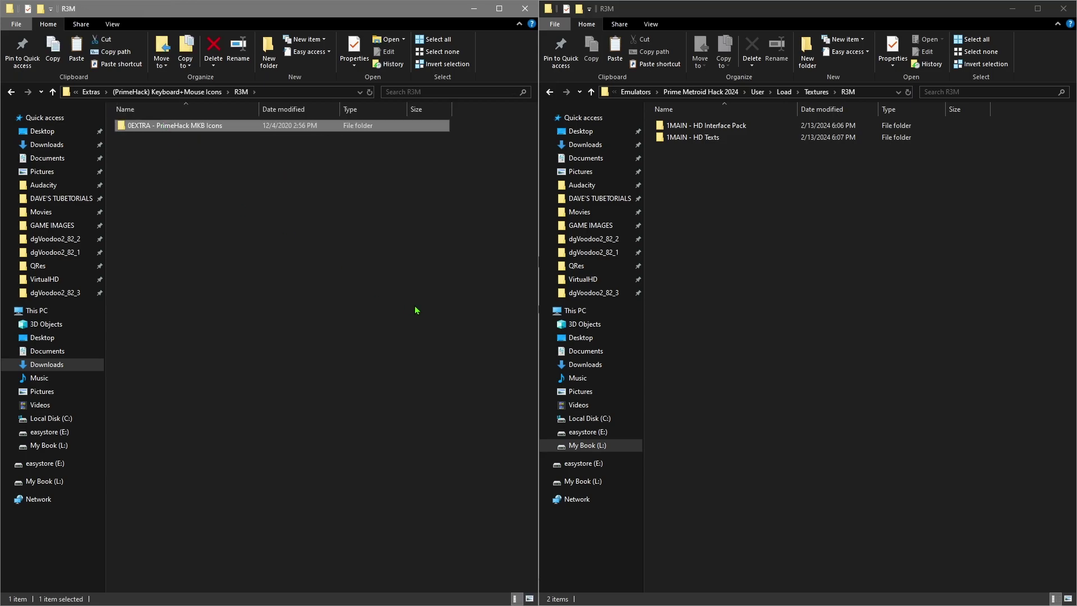
click(841, 312)
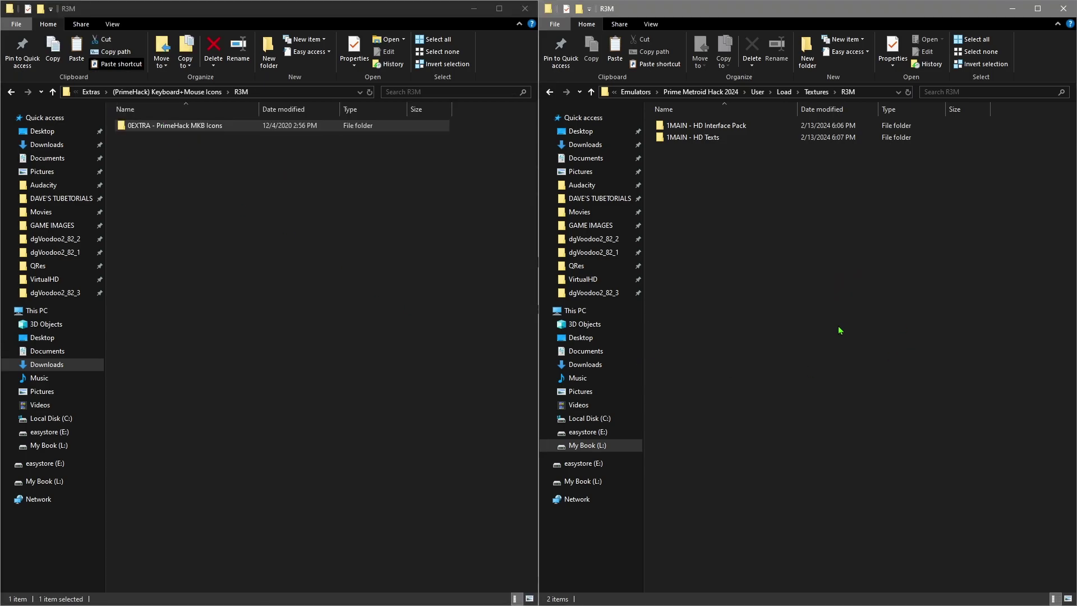
key(ctrl+v)
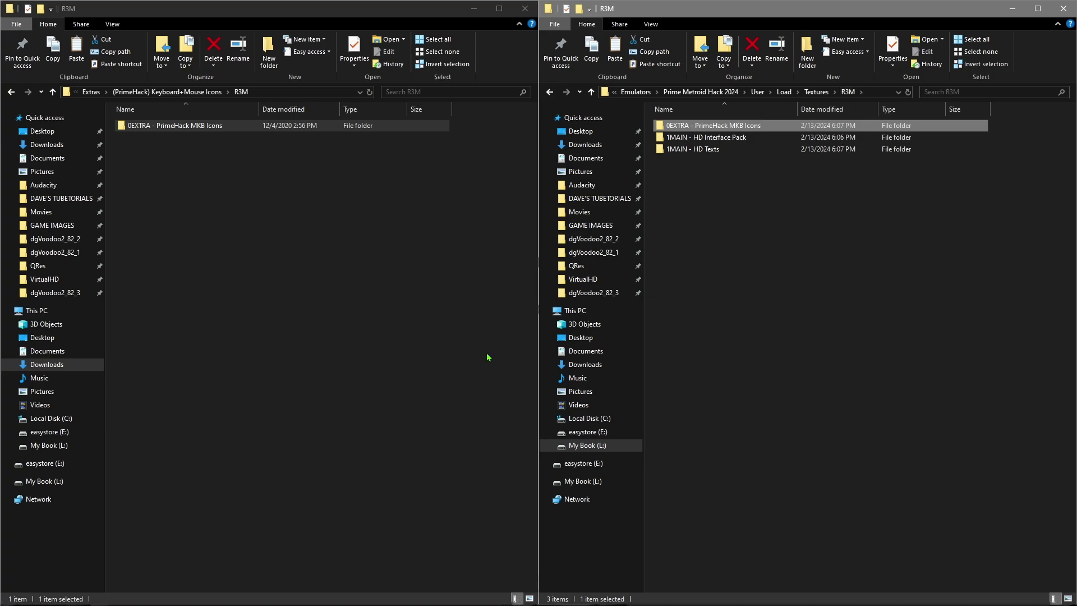
click(356, 281)
click(12, 92)
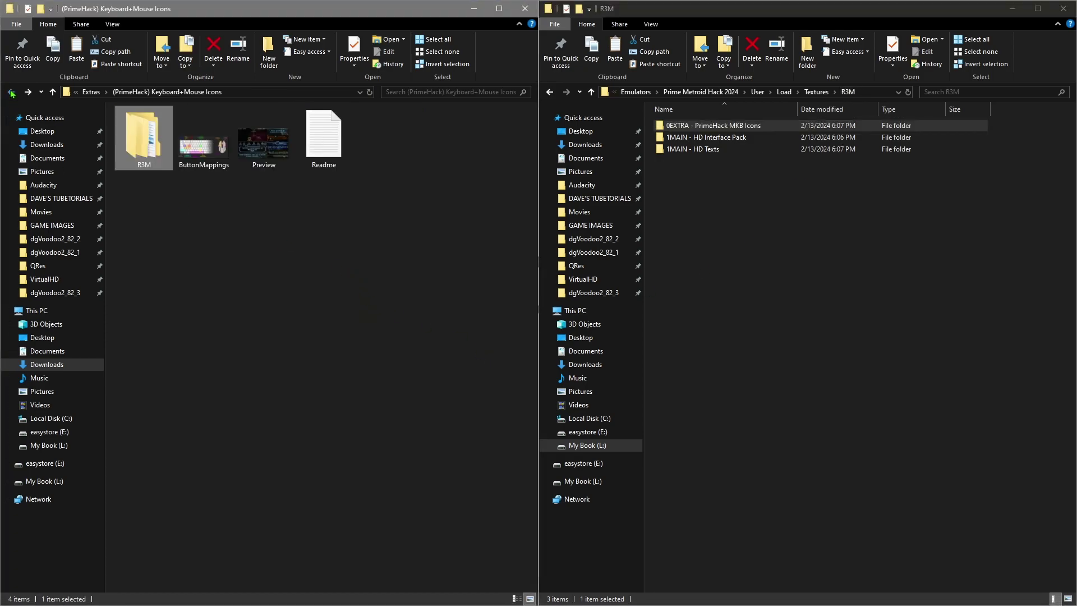
click(12, 92)
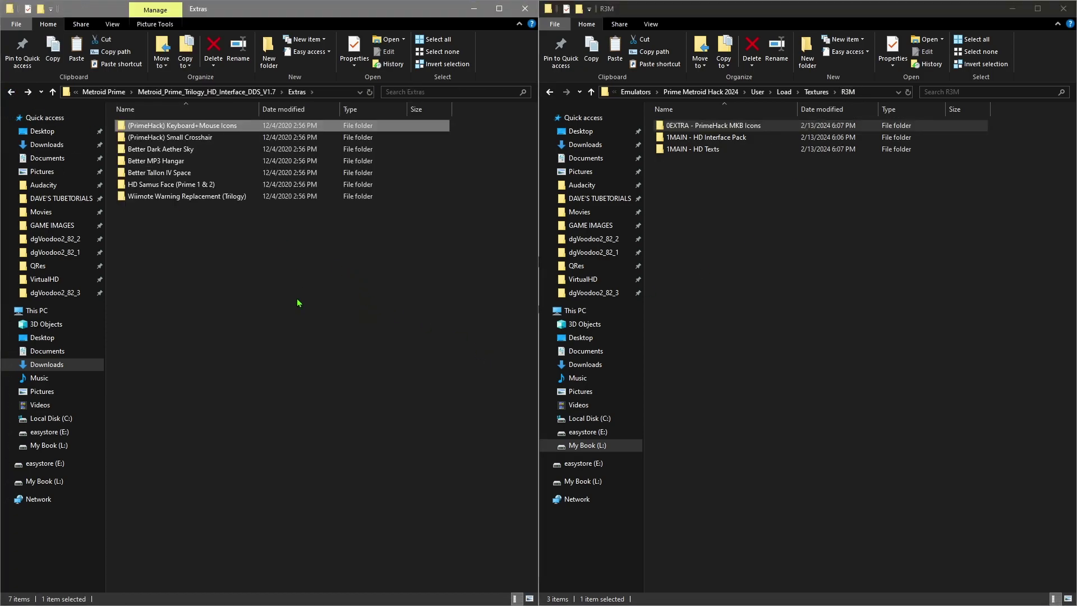
Move the Keyboard+Mouse Icons ButtonMappings and Preview images to the Desktop.
double_click(219, 131)
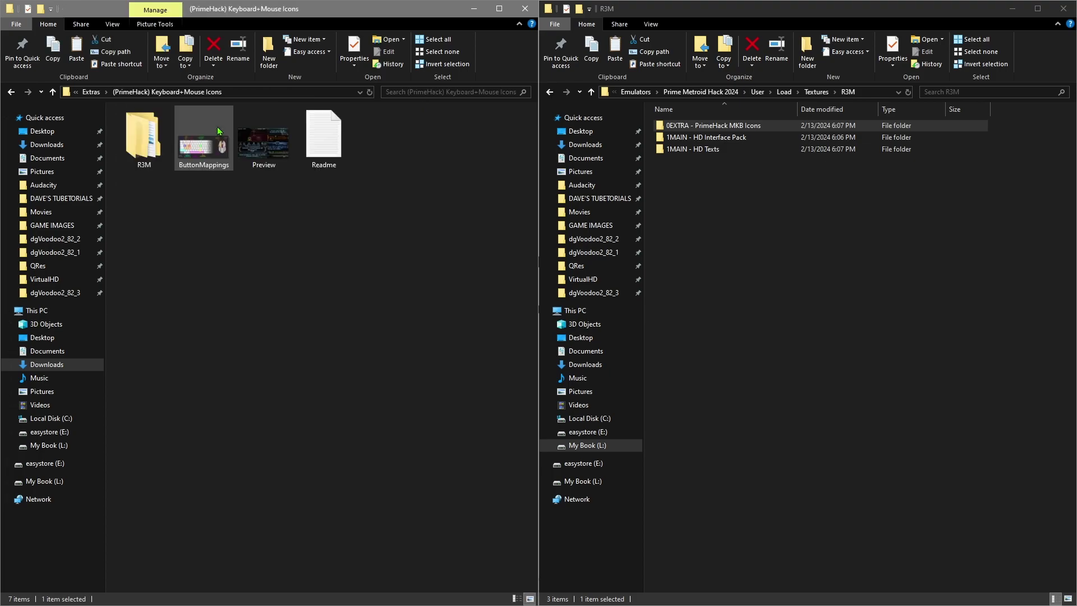
click(214, 156)
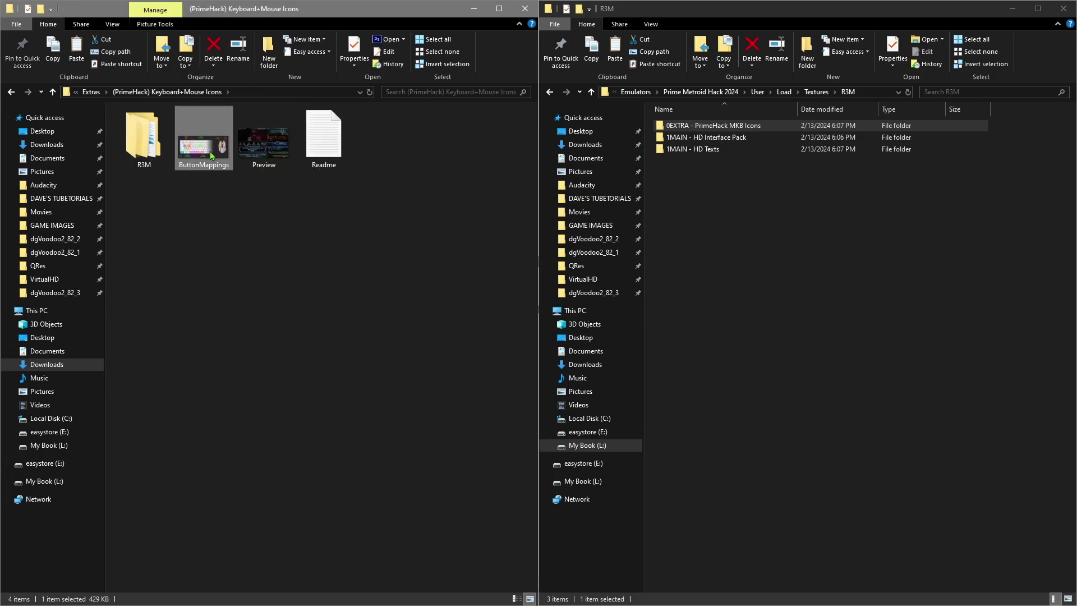
ctrl+click(261, 154)
drag(261, 154, 58, 133)
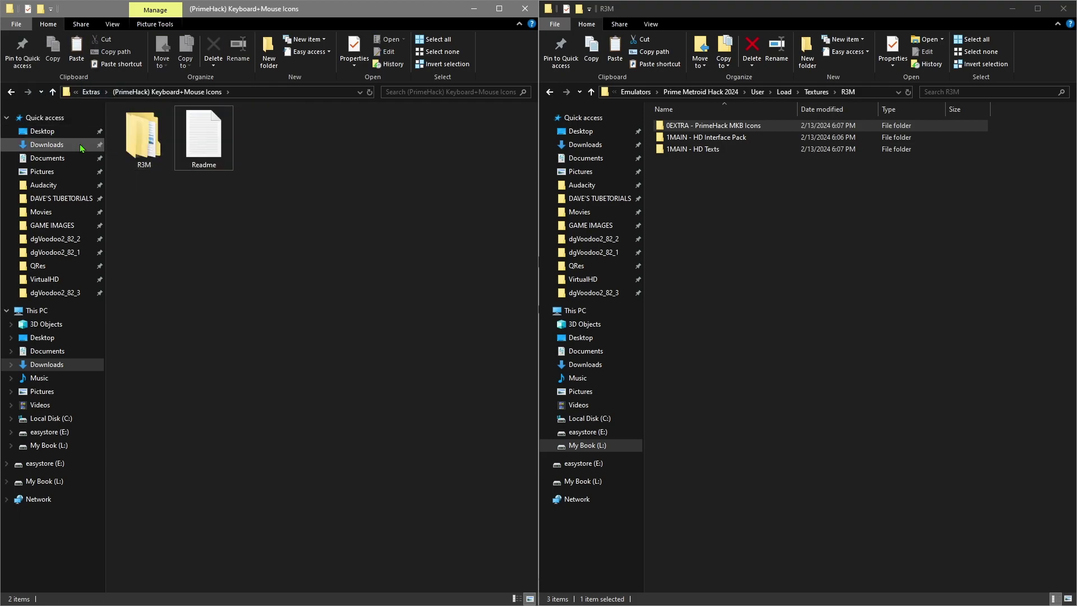
click(11, 92)
Open the (PrimeHack) Small Crosshair pack down to its '0EXTRA - PrimeHack Small Crosshair' folder.
click(340, 281)
click(197, 140)
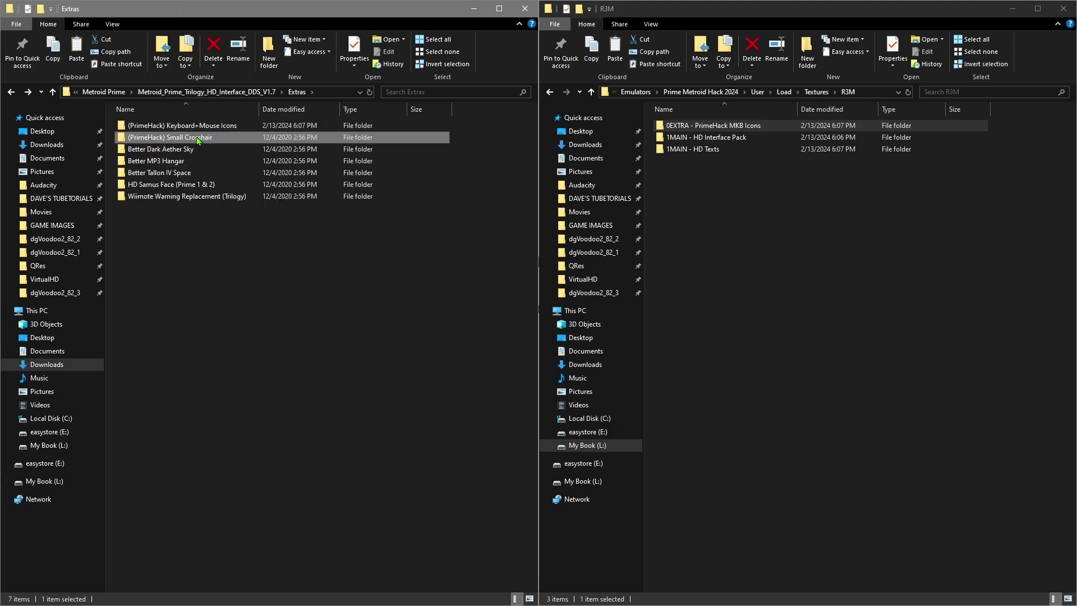
double_click(197, 140)
click(139, 129)
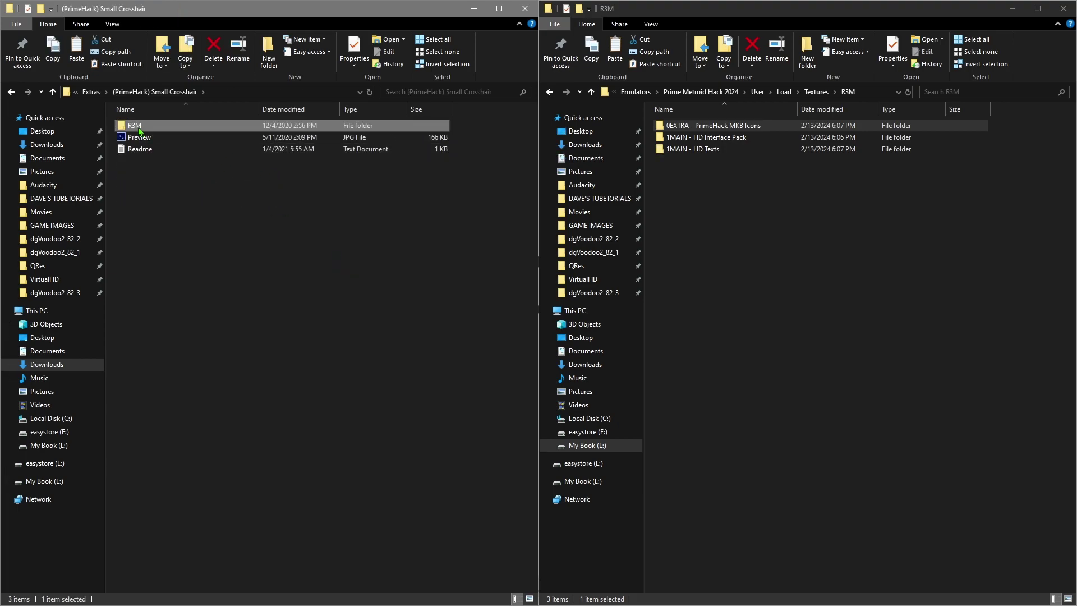
double_click(140, 131)
double_click(194, 130)
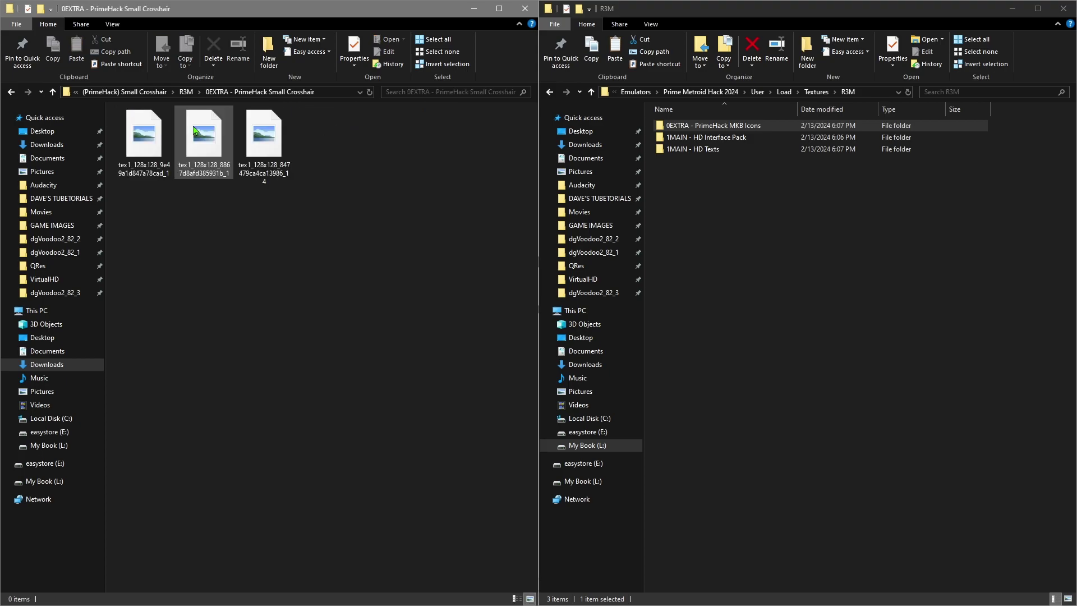
Inspect the crosshair texture files and select the '0EXTRA - PrimeHack Small Crosshair' folder.
click(203, 137)
click(219, 233)
click(11, 91)
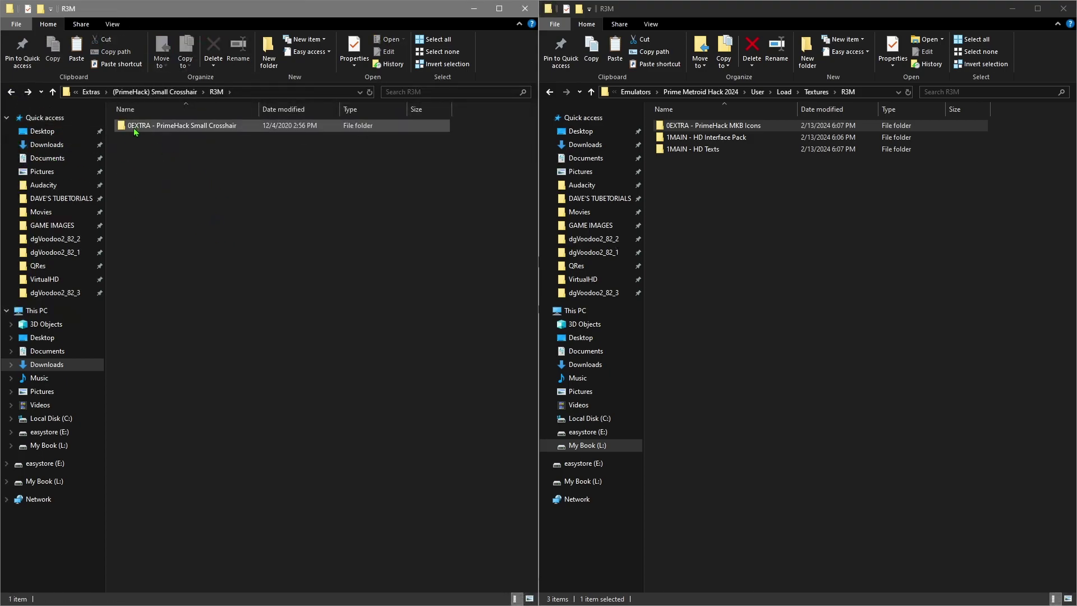
click(149, 125)
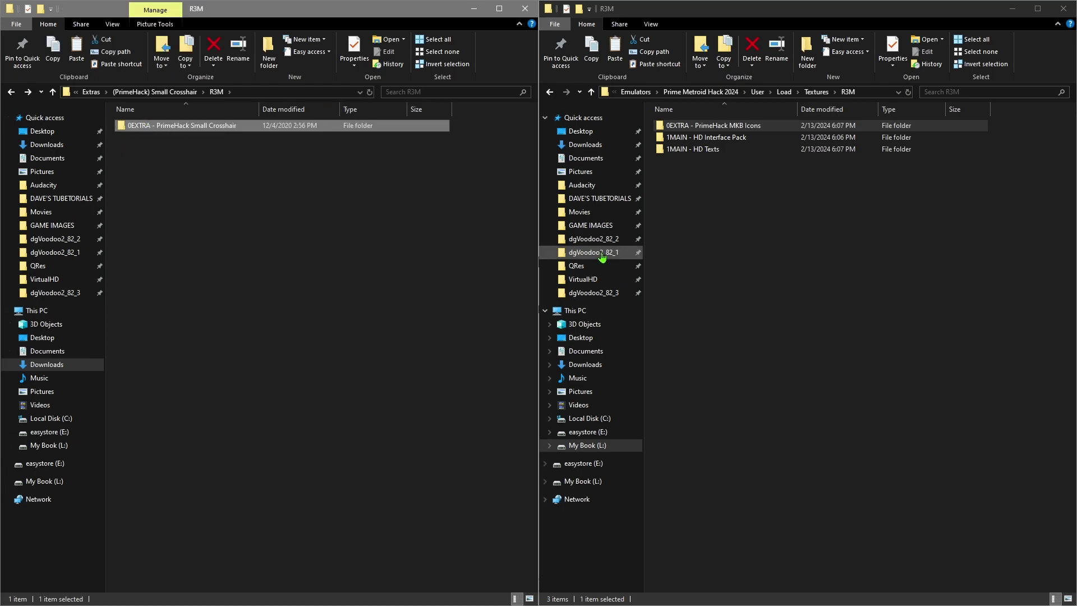
click(288, 319)
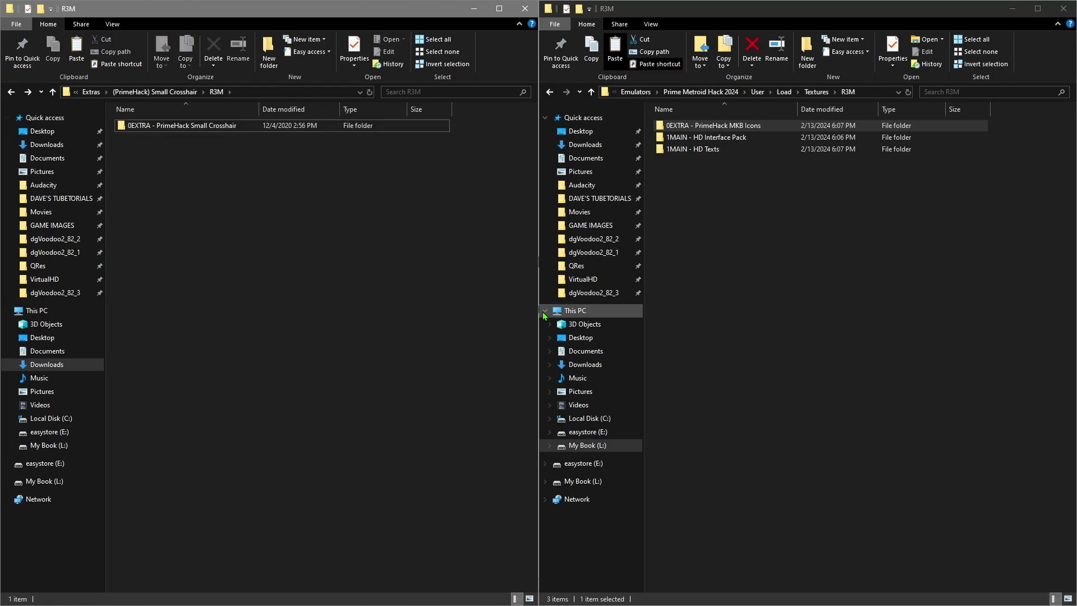
click(197, 126)
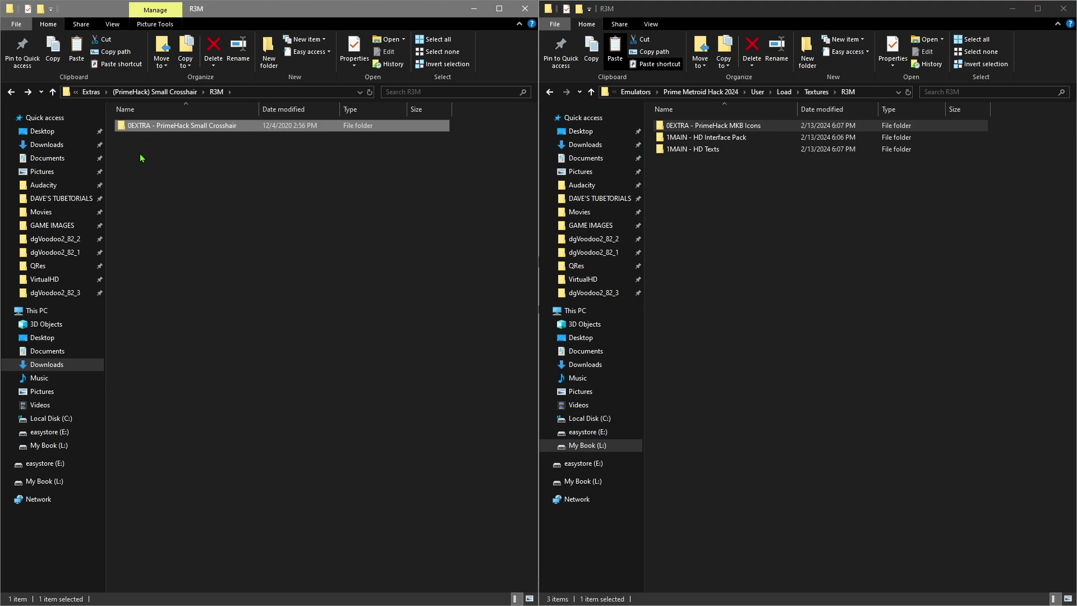
double_click(157, 129)
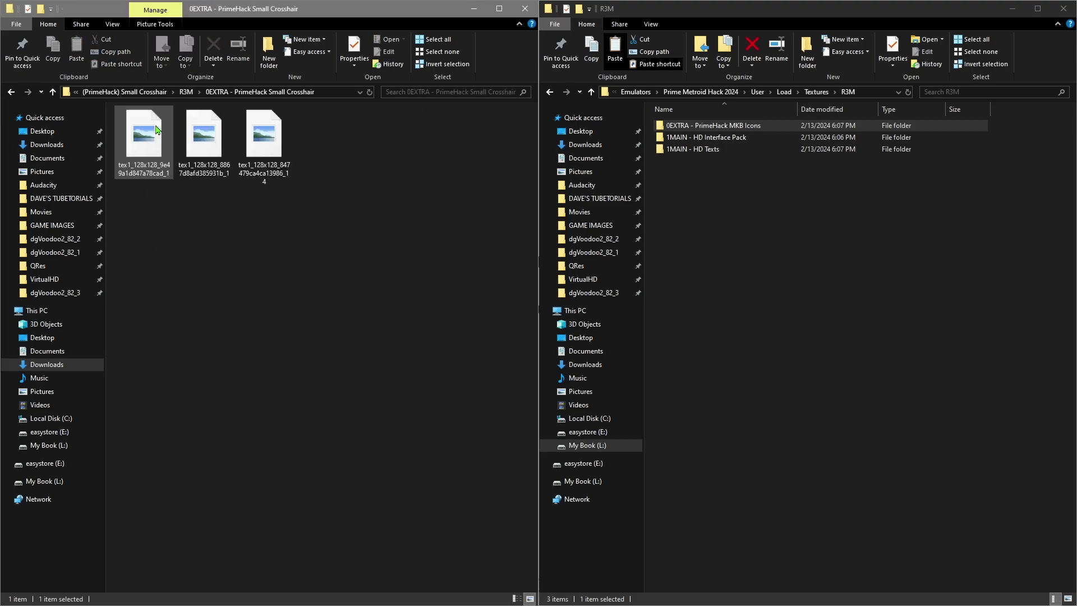
click(12, 93)
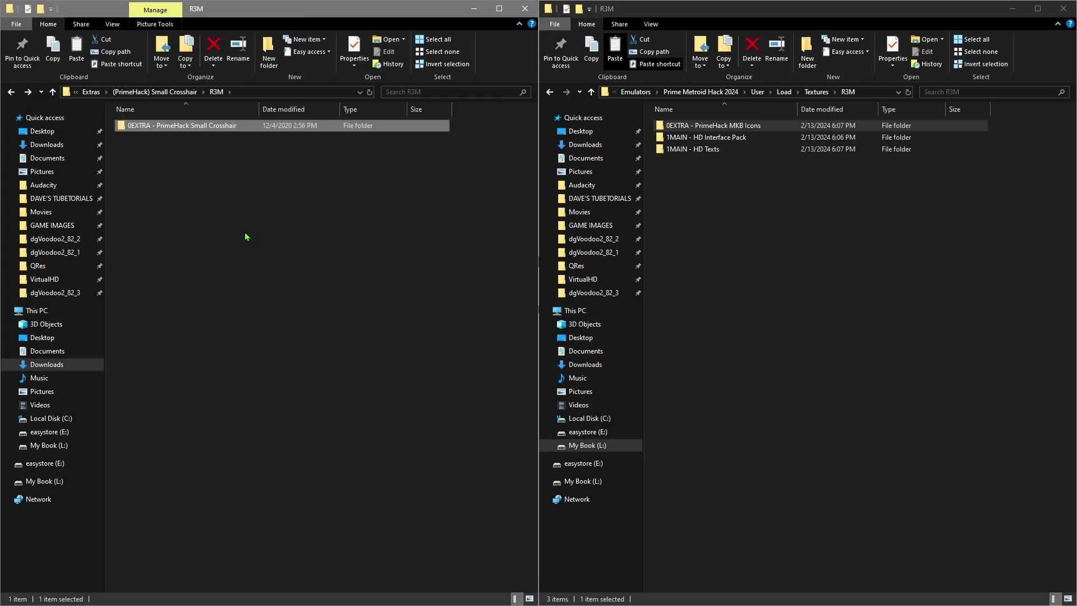
click(181, 127)
Paste the crosshair folder into the emulator's Textures\R3M and view the pack's Preview.jpg.
click(754, 263)
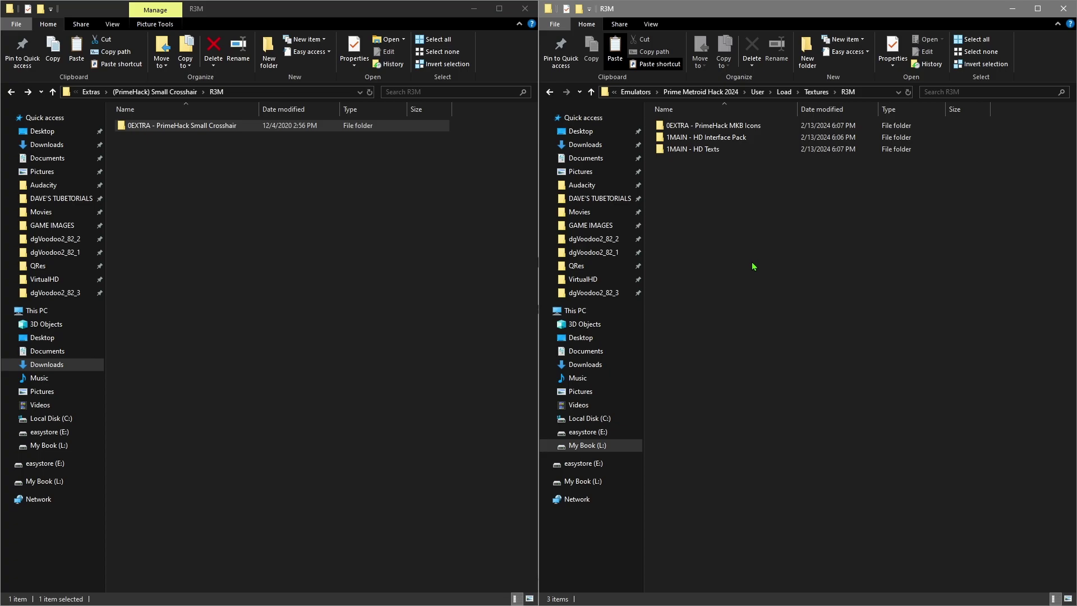
key(ctrl+v)
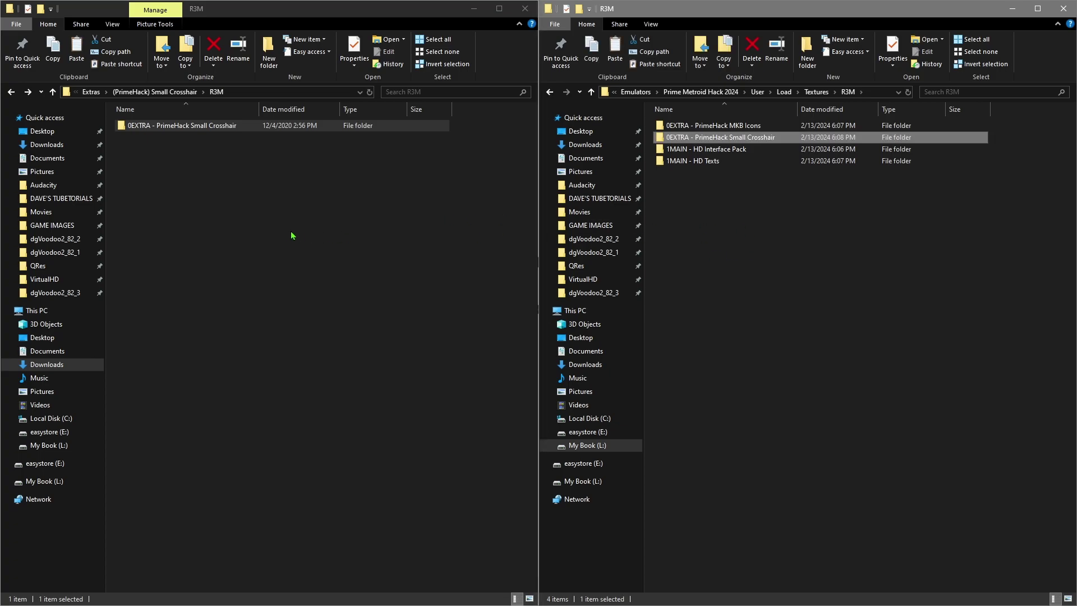
click(11, 91)
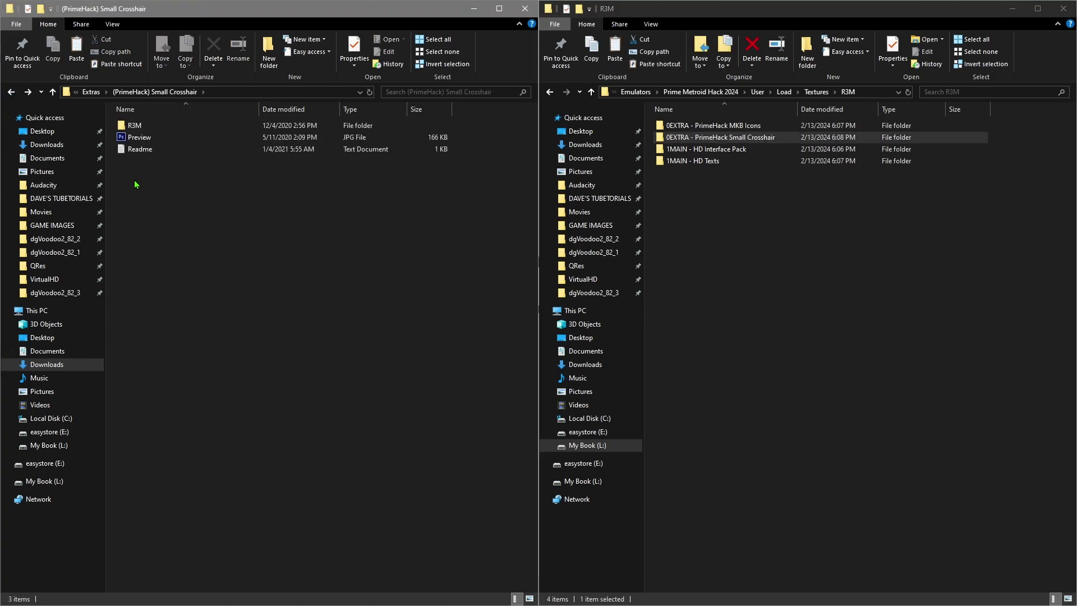
double_click(147, 138)
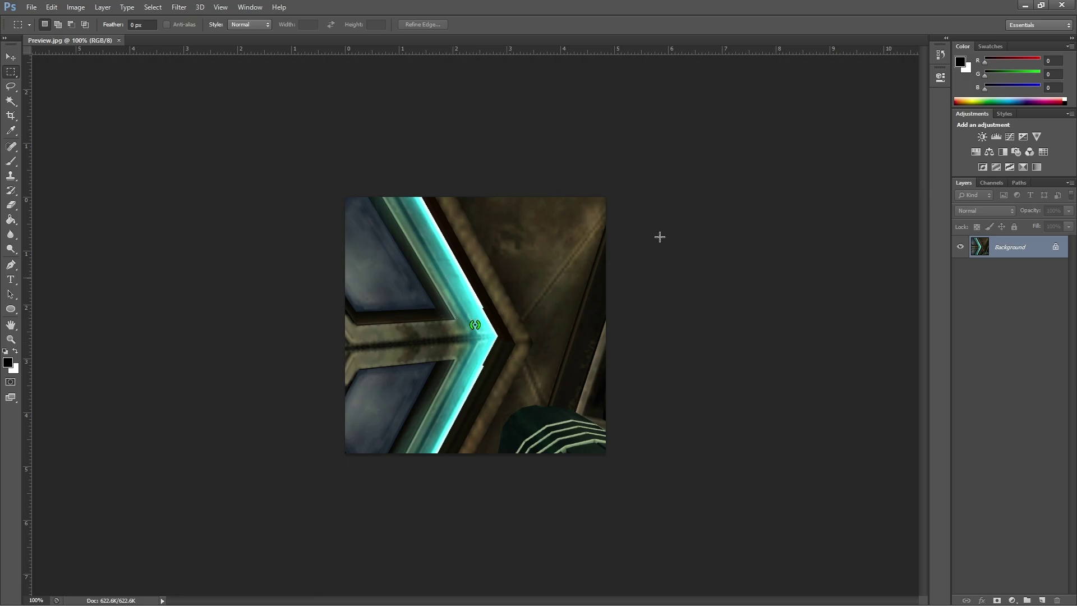
Open the Better Dark Aether Sky Comparison.jpg from that mod's folder in Photoshop.
click(1062, 7)
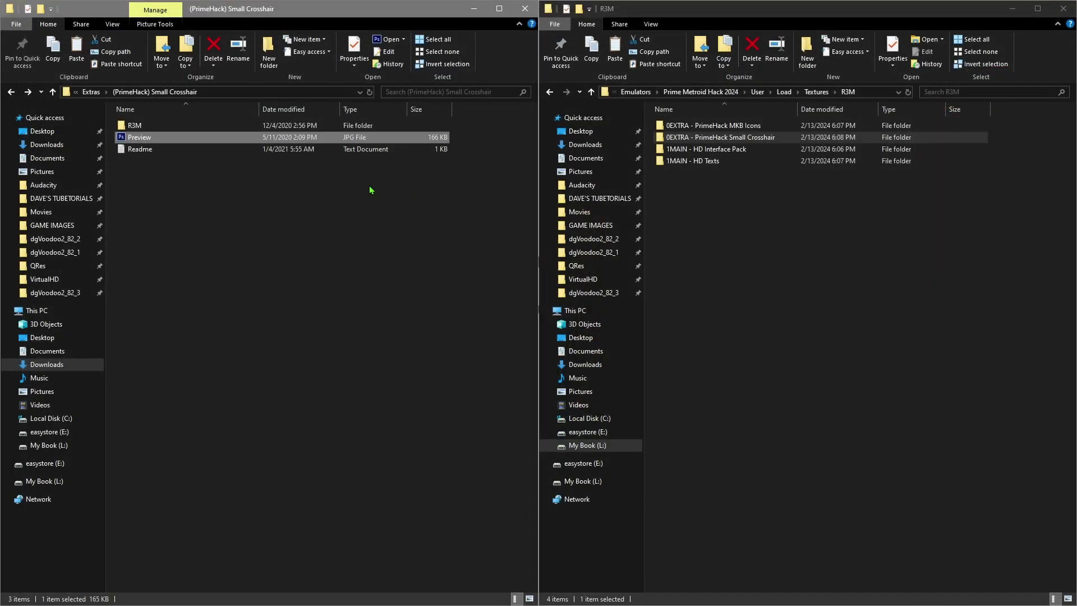
click(11, 91)
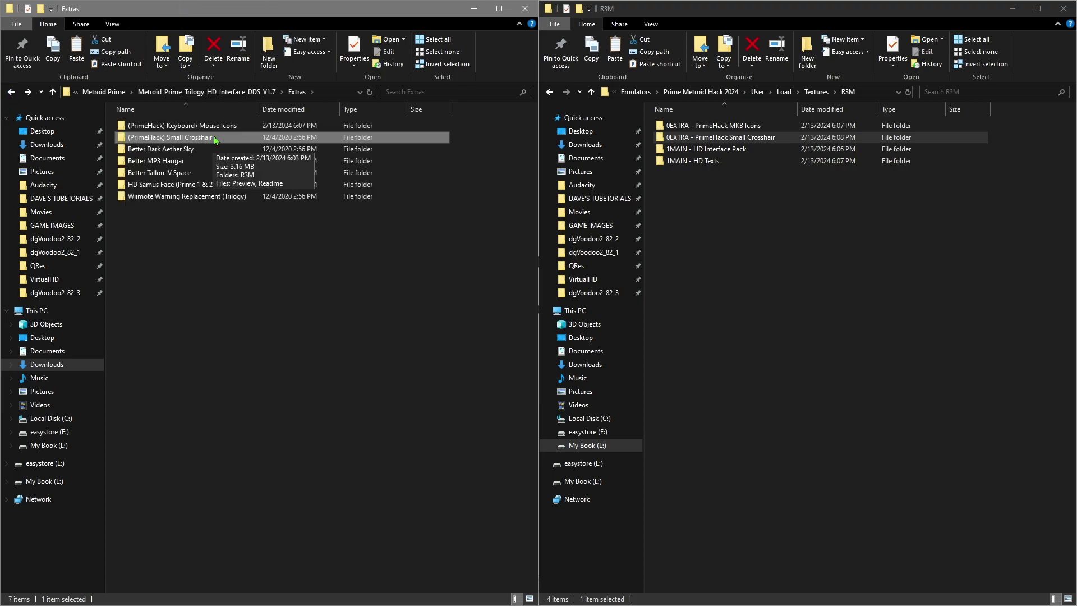
double_click(183, 150)
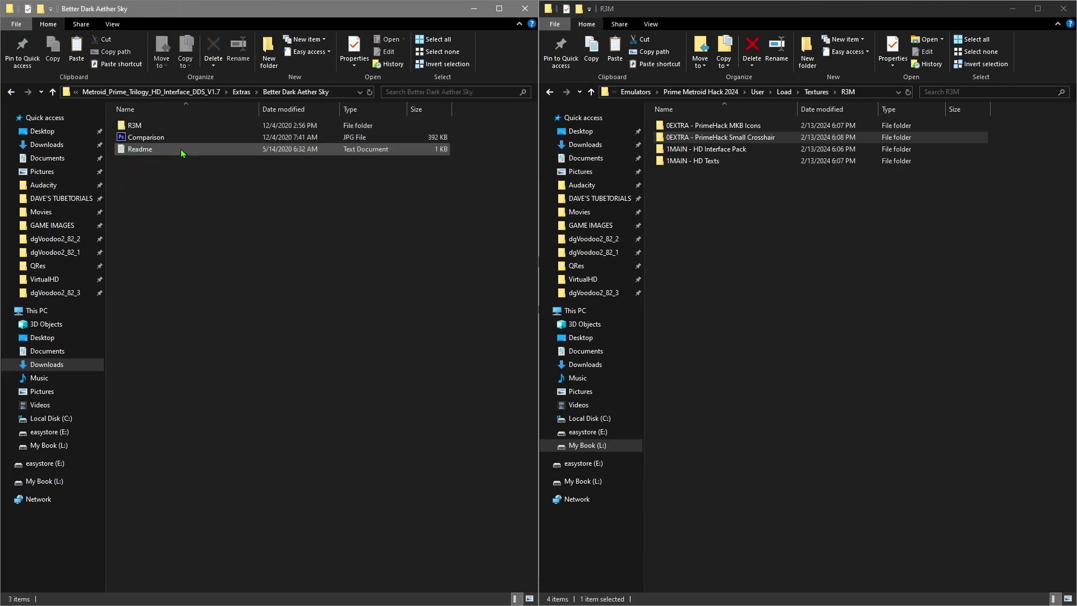
double_click(145, 138)
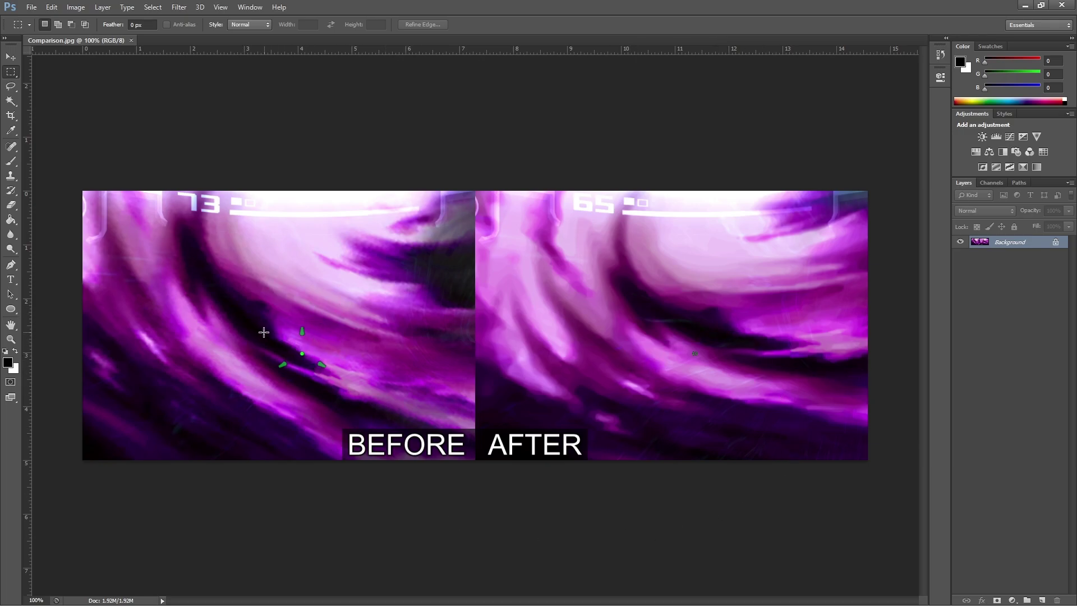
Compare matching BEFORE and AFTER regions with marquees, then open the mod's R3M folder.
drag(264, 316, 337, 385)
drag(675, 337, 725, 387)
click(460, 105)
click(1024, 5)
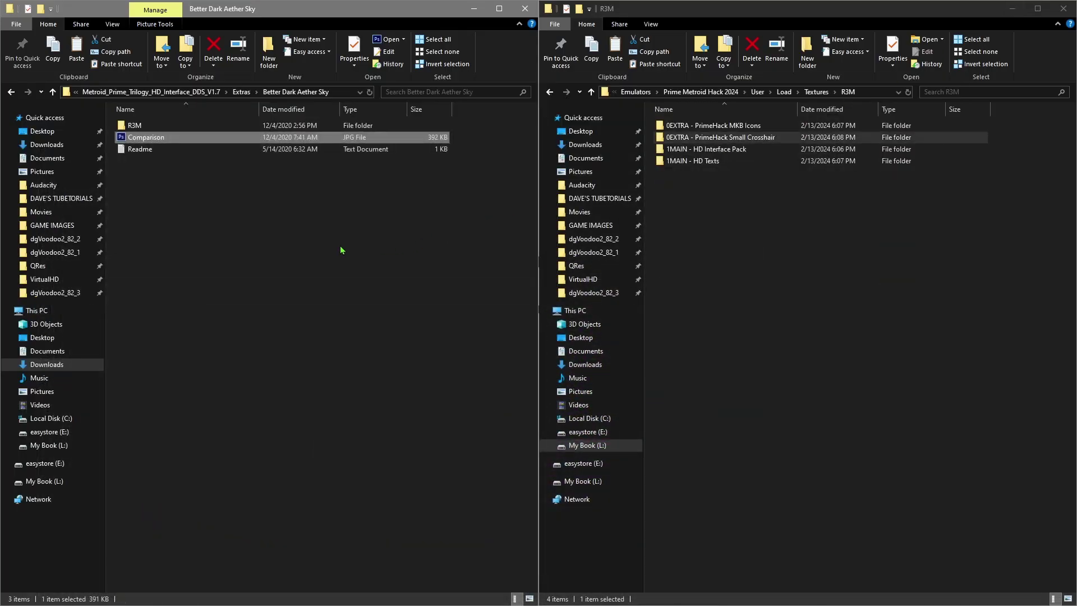
double_click(129, 125)
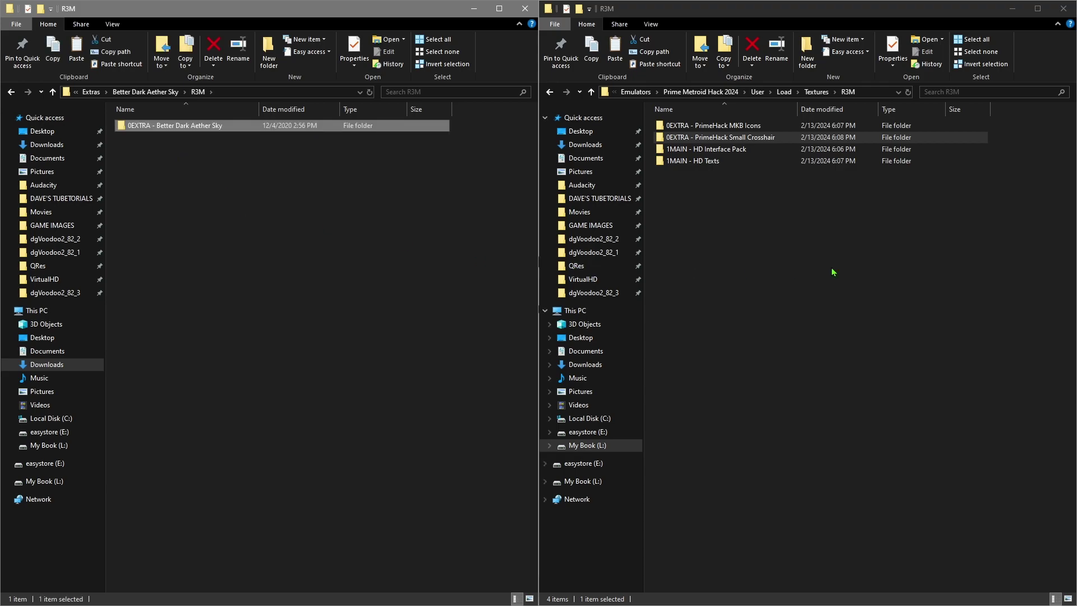
Paste the 0EXTRA - Better Dark Aether Sky folder into PrimeHack's R3M textures folder.
click(853, 289)
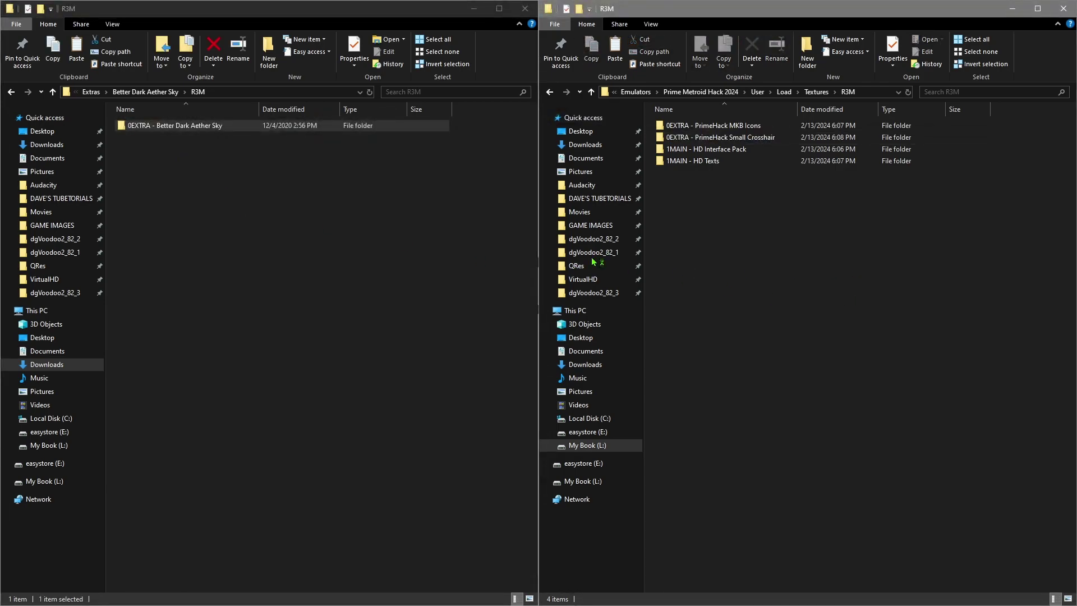
key(ctrl+v)
click(11, 92)
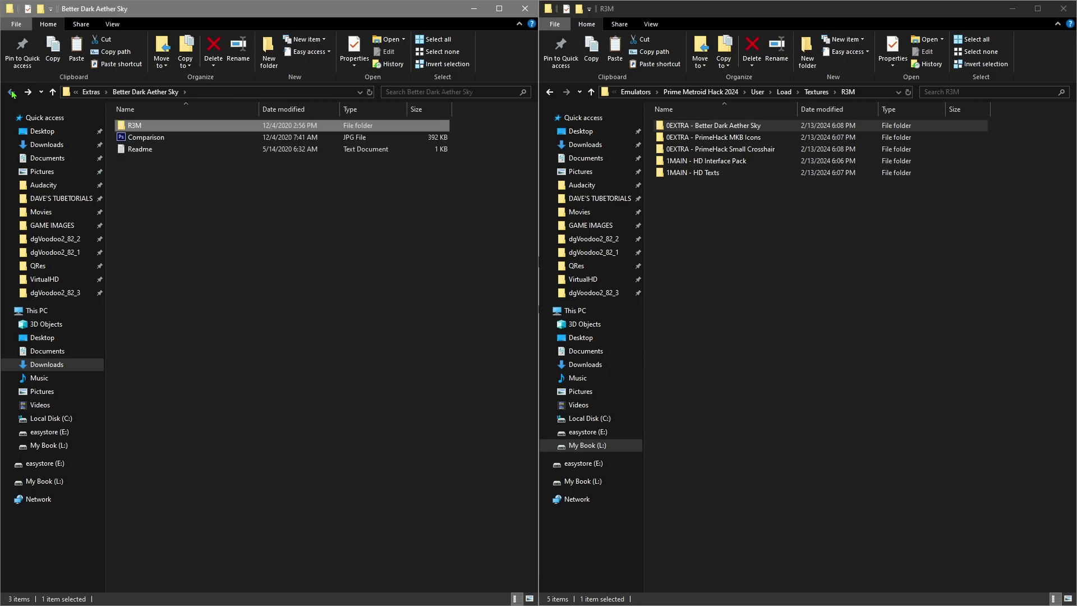
click(11, 92)
Open the Better MP3 Hangar mod's Comparison.jpg.
click(190, 256)
double_click(176, 162)
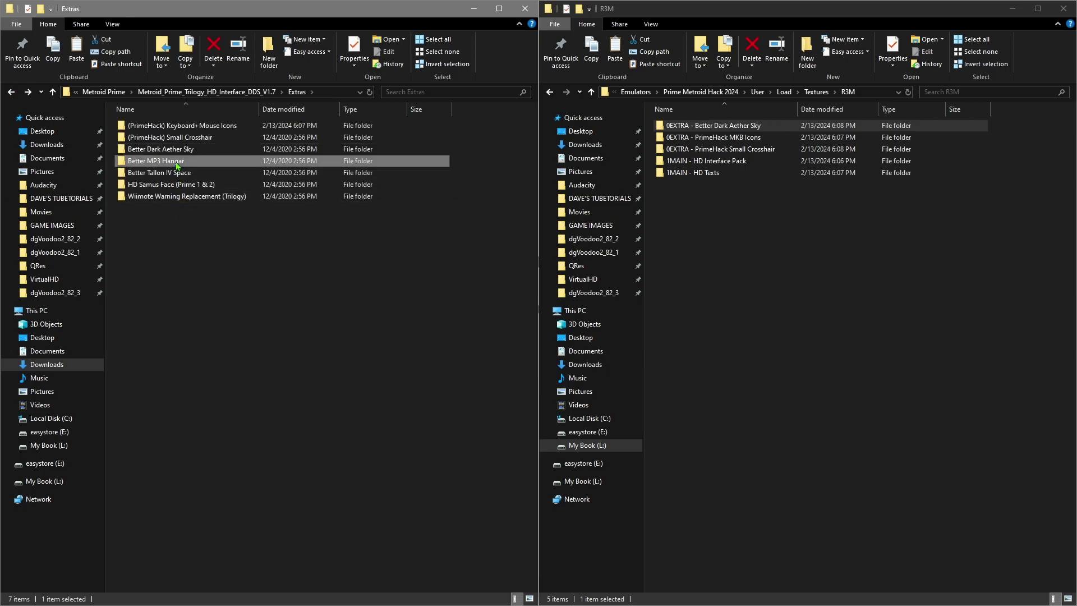
click(146, 140)
double_click(146, 142)
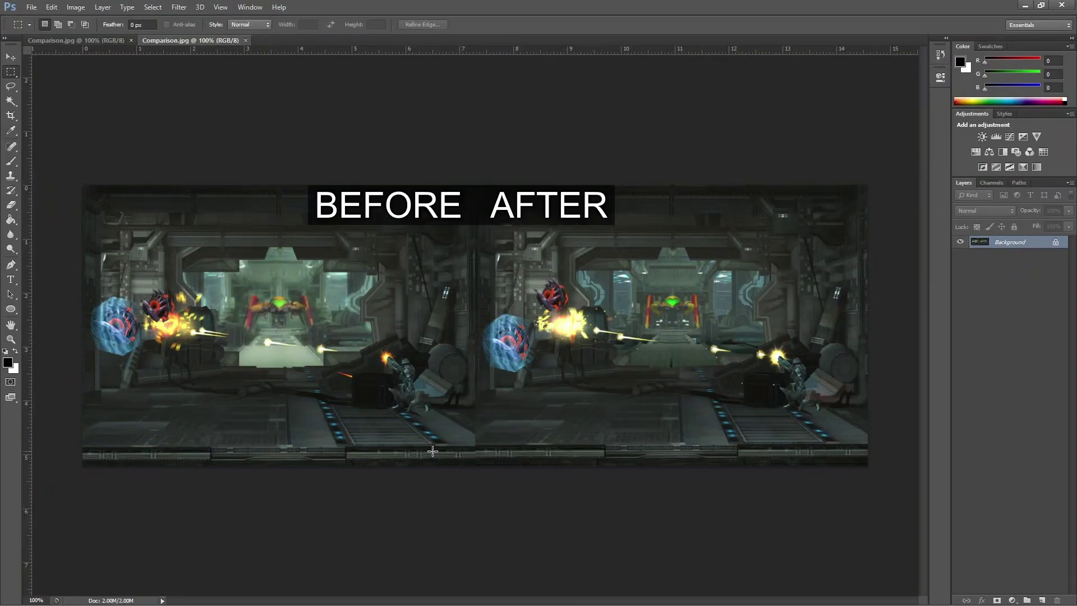
Zoom into the hangar comparison, outline the BEFORE hangar and AFTER ship, then minimize Photoshop.
scroll(491, 426, up, 2)
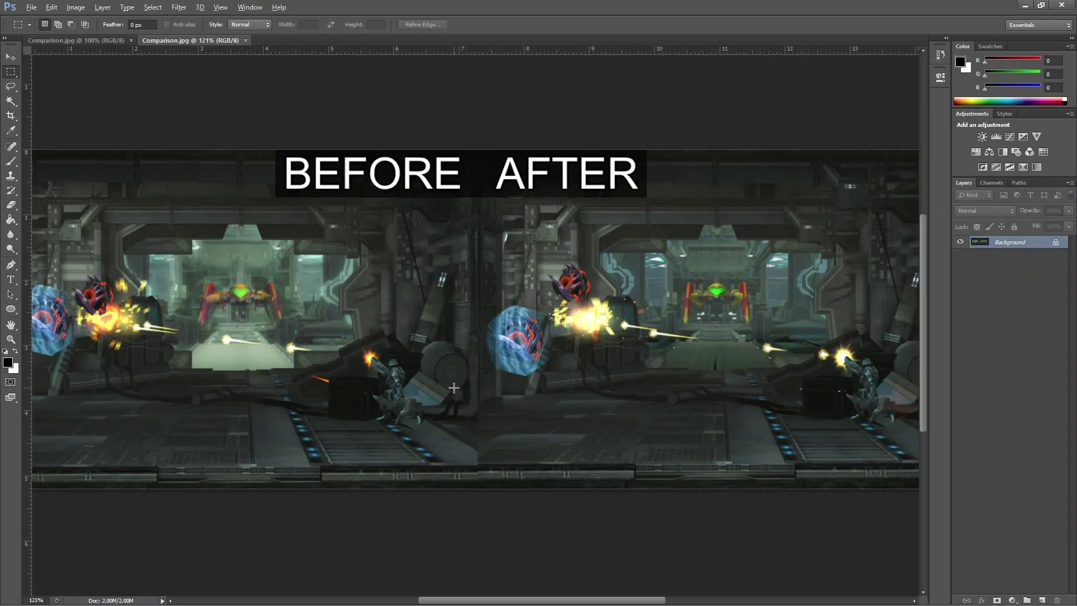
scroll(453, 387, up, 2)
drag(136, 243, 254, 341)
drag(719, 238, 872, 362)
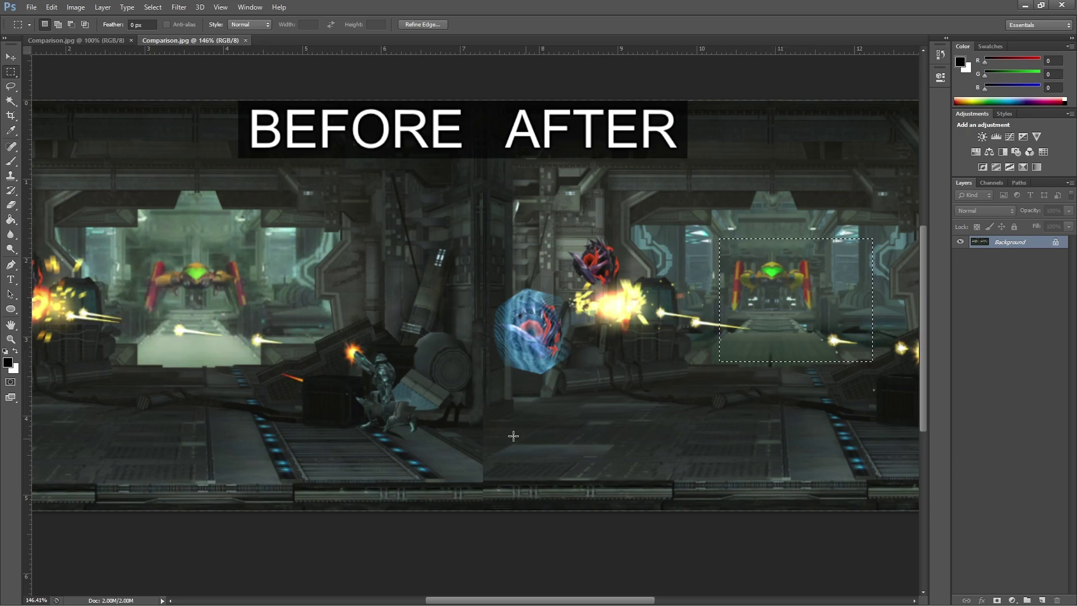
click(392, 74)
click(1025, 5)
click(142, 223)
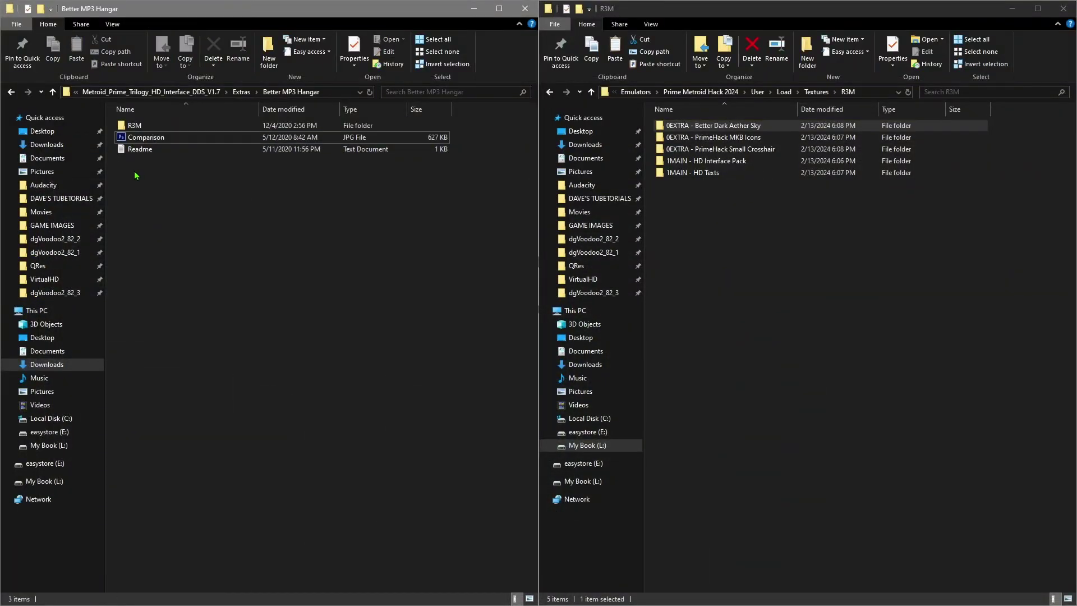
Paste the 0EXTRA - Better MP3 Hangar folder into PrimeHack's R3M textures folder.
double_click(135, 126)
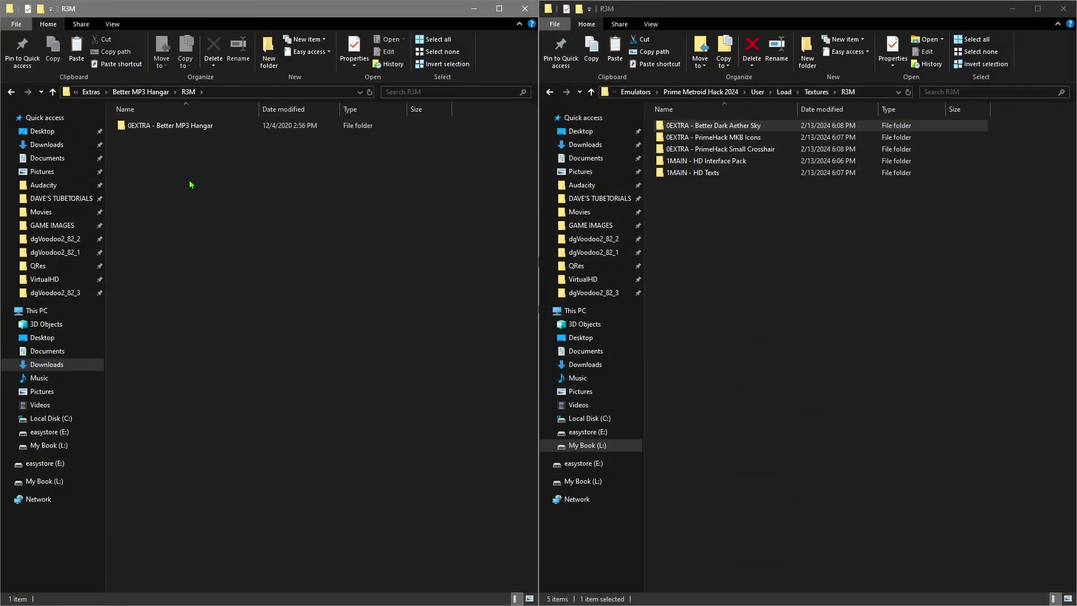
click(162, 127)
click(803, 301)
key(ctrl+v)
Open the Better Tallon IV Space mod's comparison image.
click(319, 243)
click(12, 92)
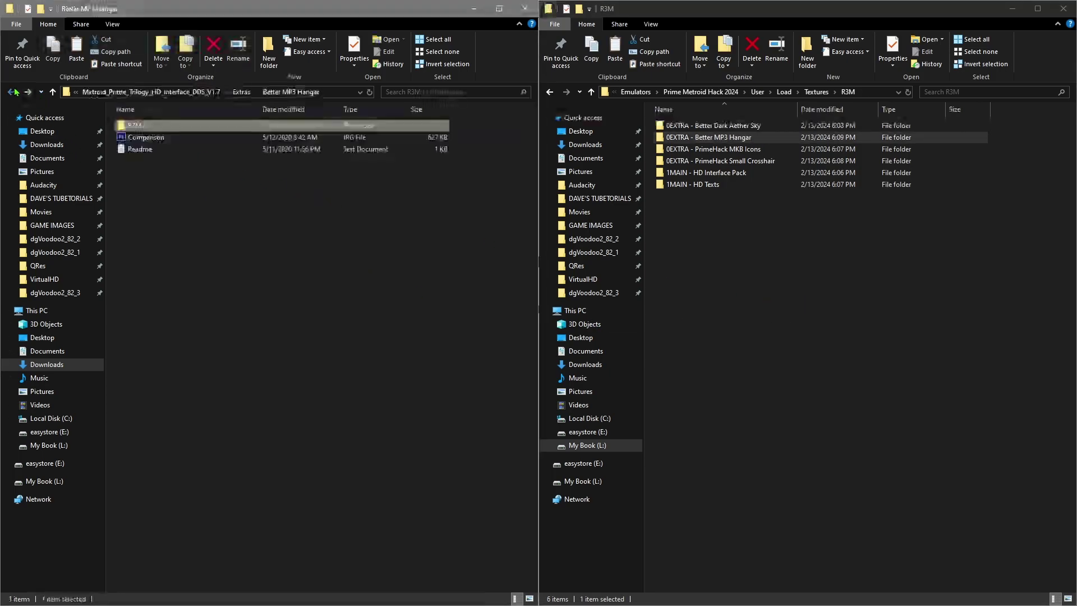
click(12, 92)
double_click(185, 173)
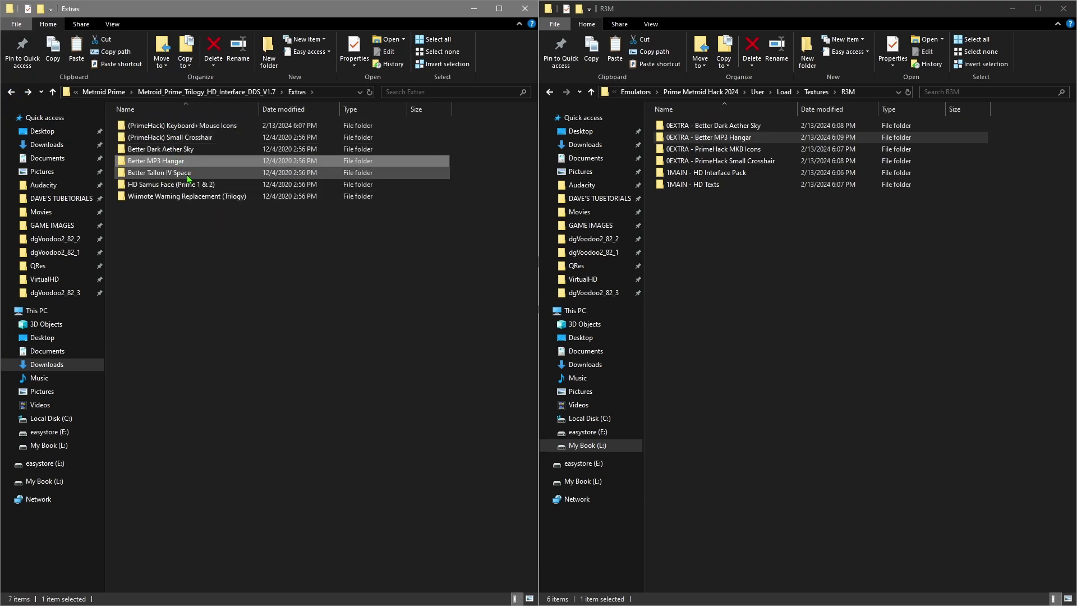
double_click(143, 138)
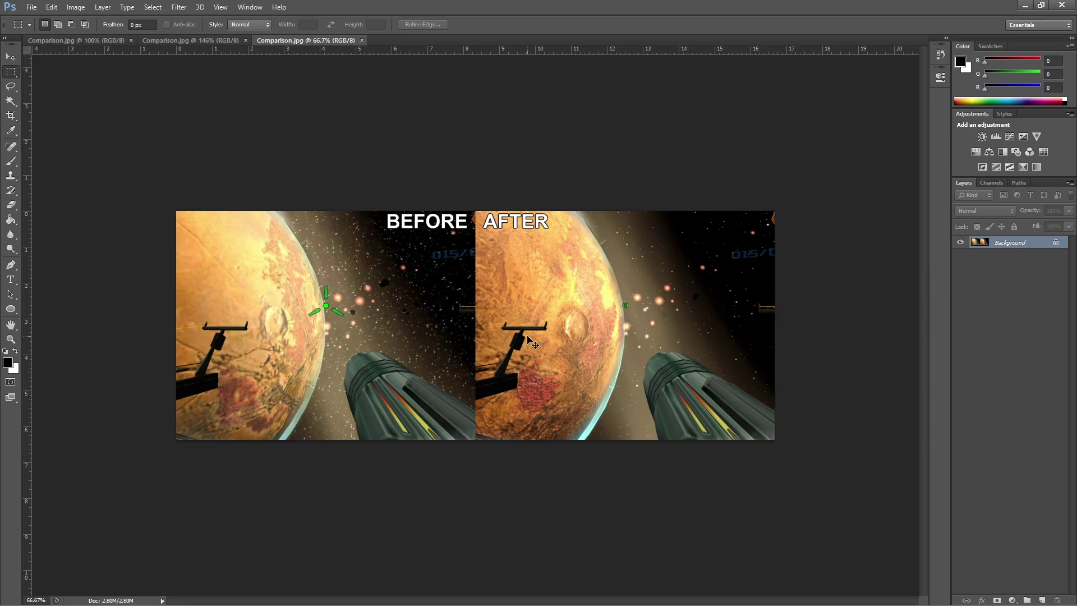
Review the Tallon IV Space comparison, then paste its 0EXTRA folder into PrimeHack's R3M.
scroll(535, 335, up, 3)
scroll(220, 285, down, 1)
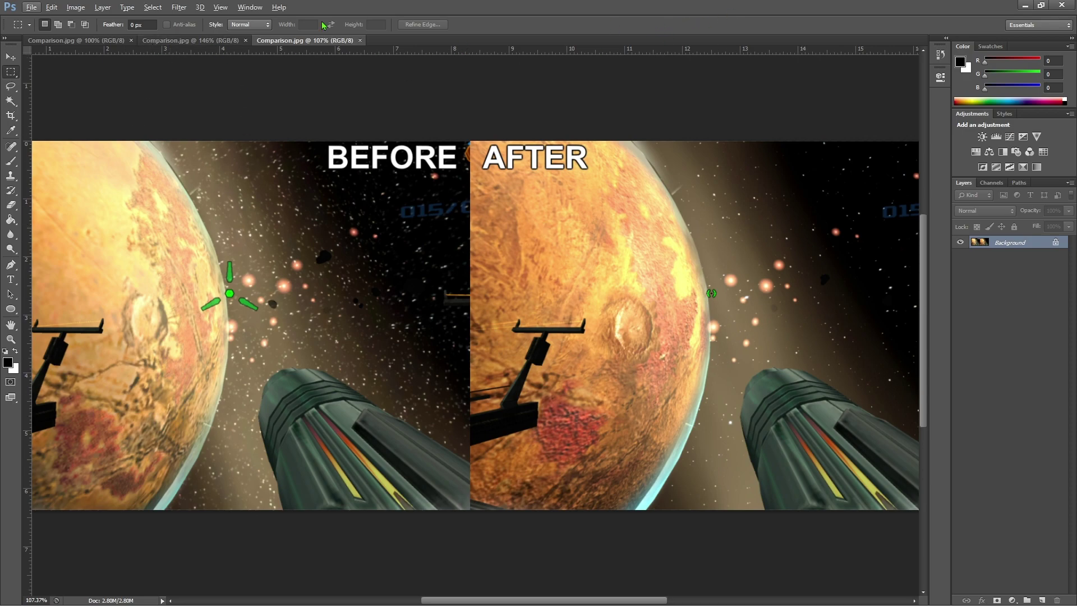
click(1024, 6)
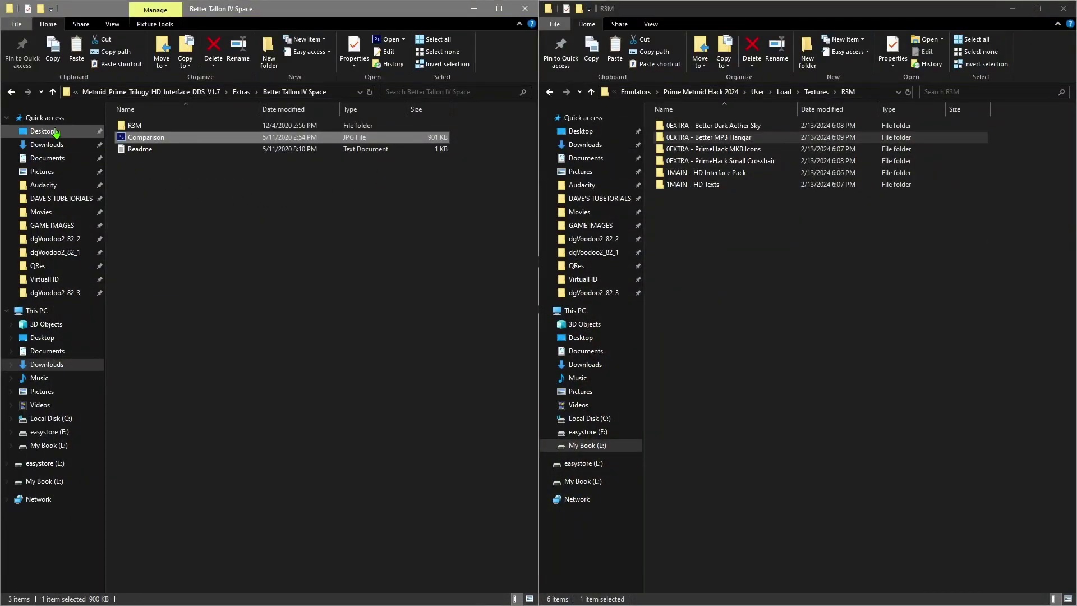
double_click(136, 125)
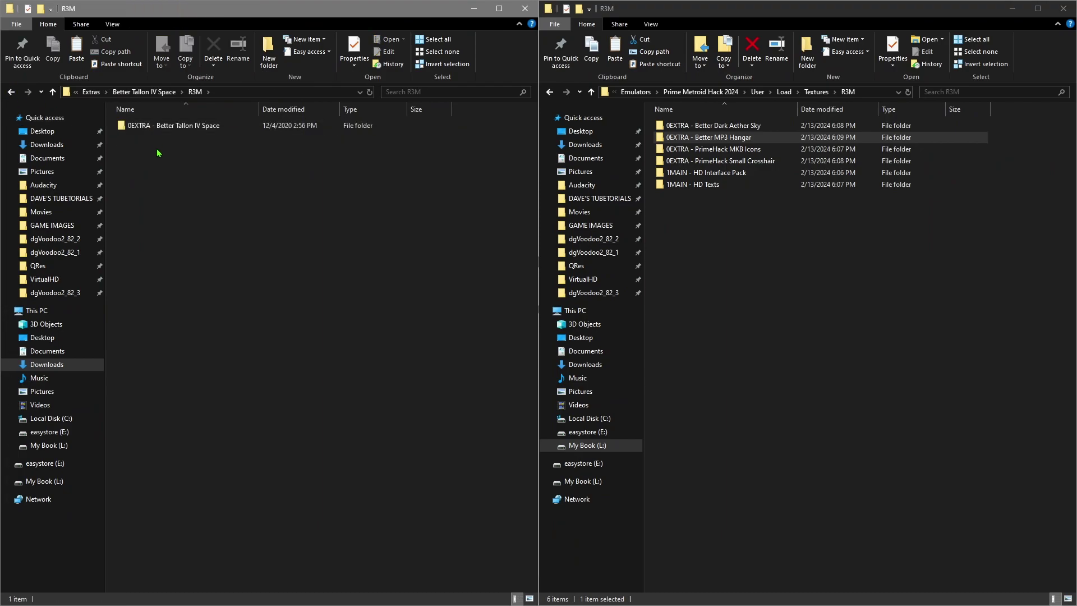
click(169, 126)
click(896, 375)
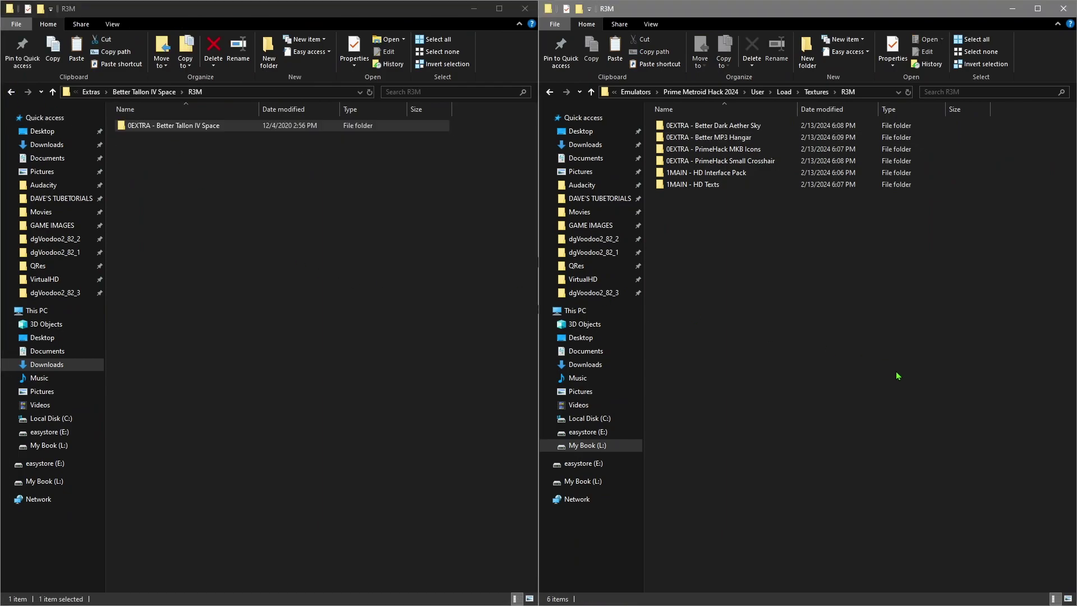
key(ctrl+v)
Return to the Extras list and open the HD Samus Face (Prime 1 & 2) folder.
click(324, 273)
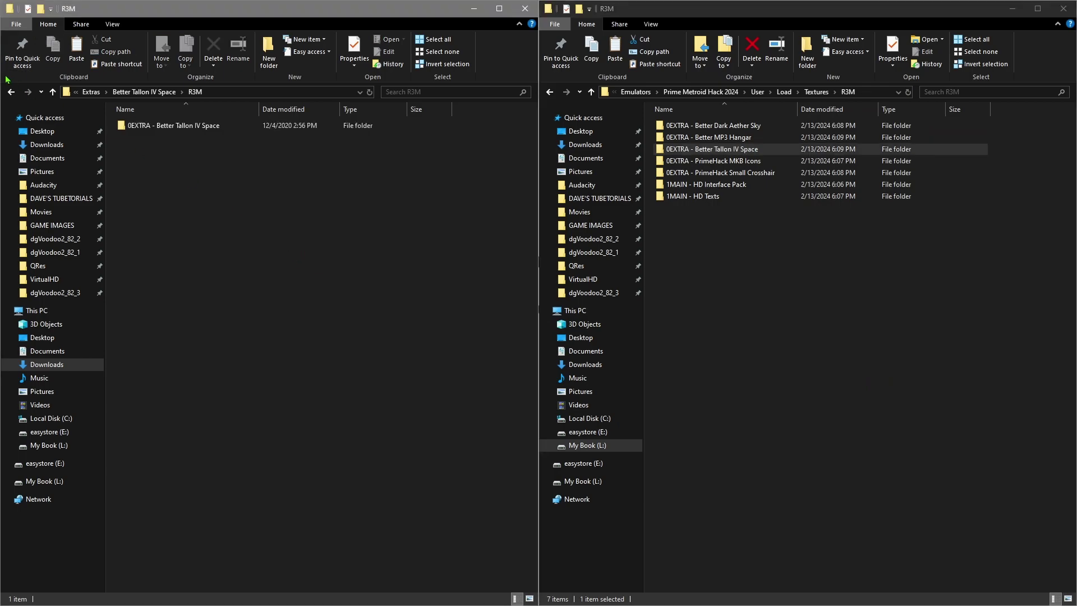
click(7, 95)
click(7, 95)
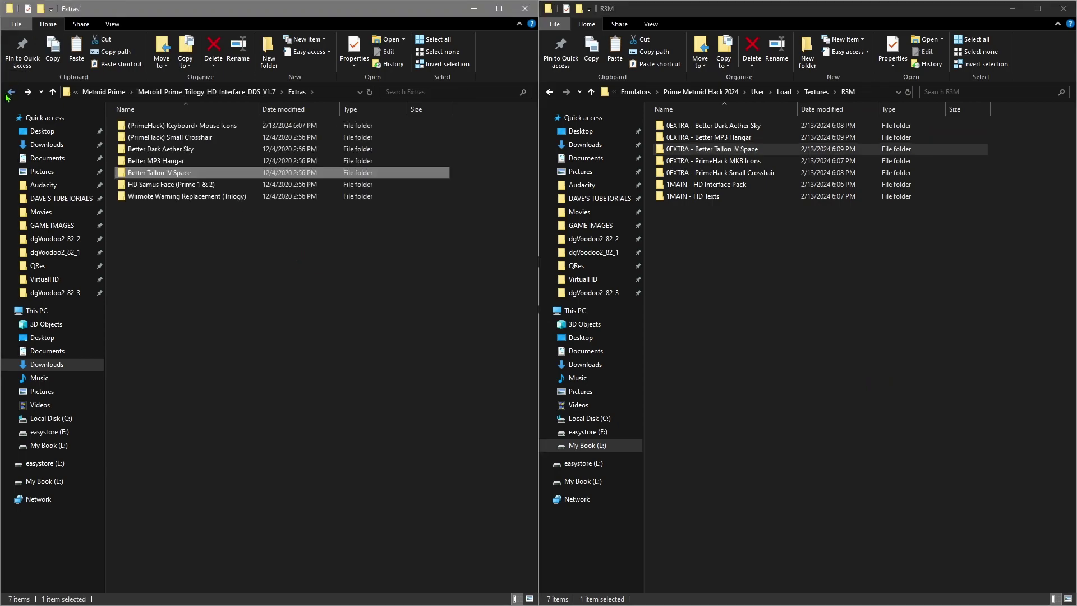
double_click(182, 187)
View the HD Samus Face before-and-after Comparison.jpg in Photoshop.
click(149, 140)
double_click(149, 141)
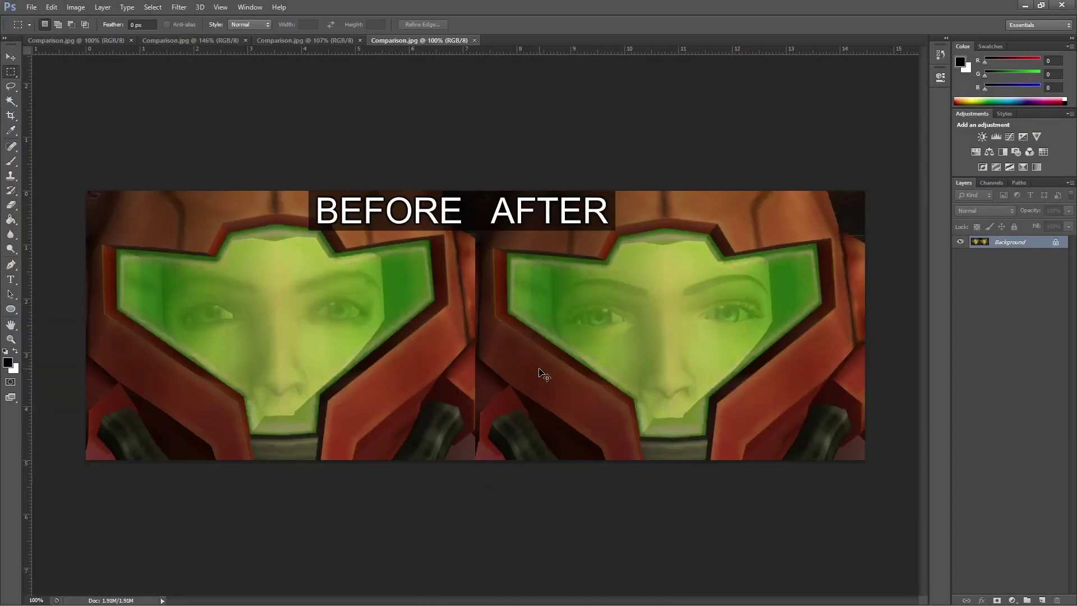
click(1024, 5)
Paste the 0EXTRA - HD Samus Face folder into PrimeHack's R3M textures folder.
double_click(160, 125)
click(863, 291)
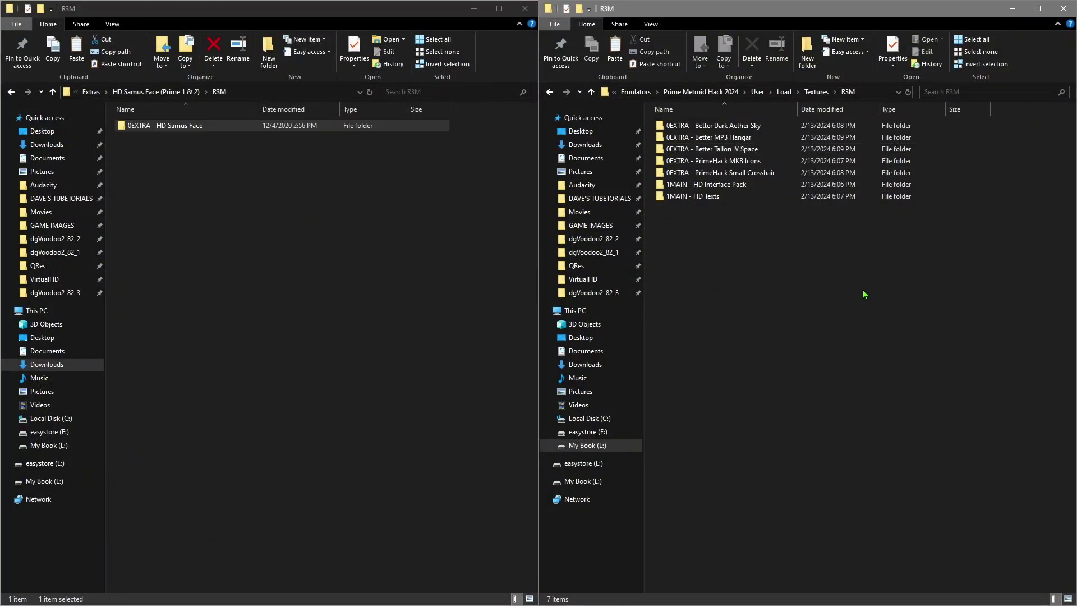
key(ctrl+v)
click(251, 264)
Open the Wiimote Warning Replacement (Trilogy) folder from the Extras list.
click(10, 93)
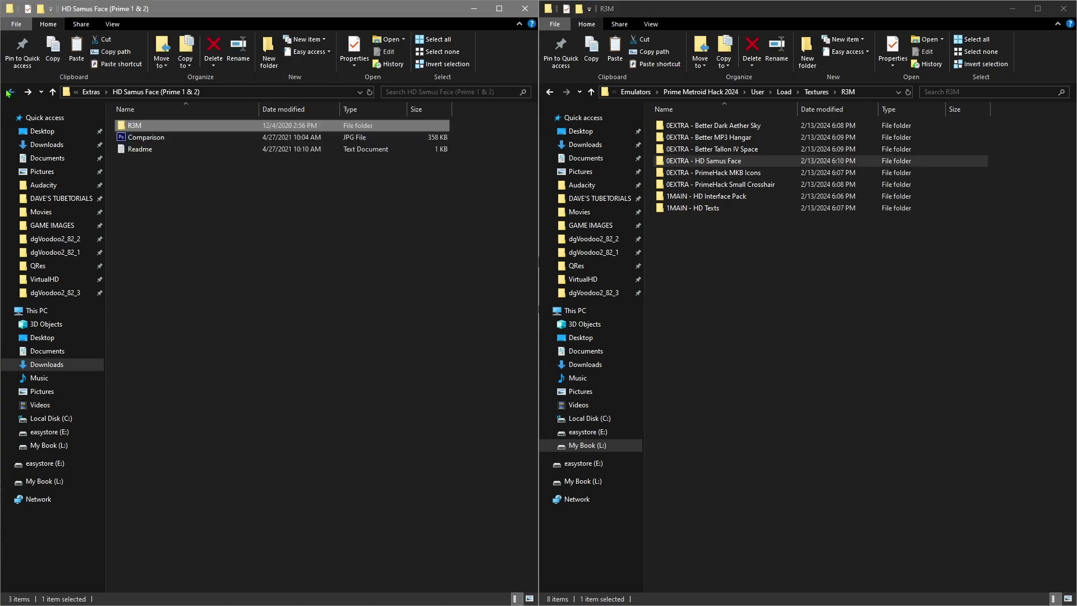
click(10, 93)
double_click(168, 196)
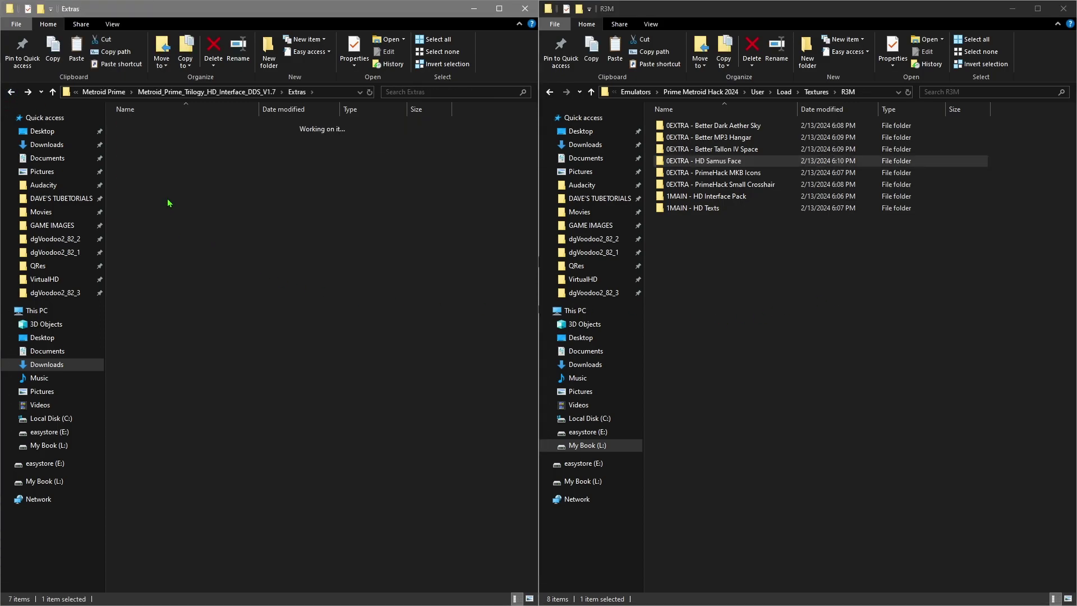
View the Wiimote Warning Replacement Preview.jpg in Photoshop.
double_click(140, 150)
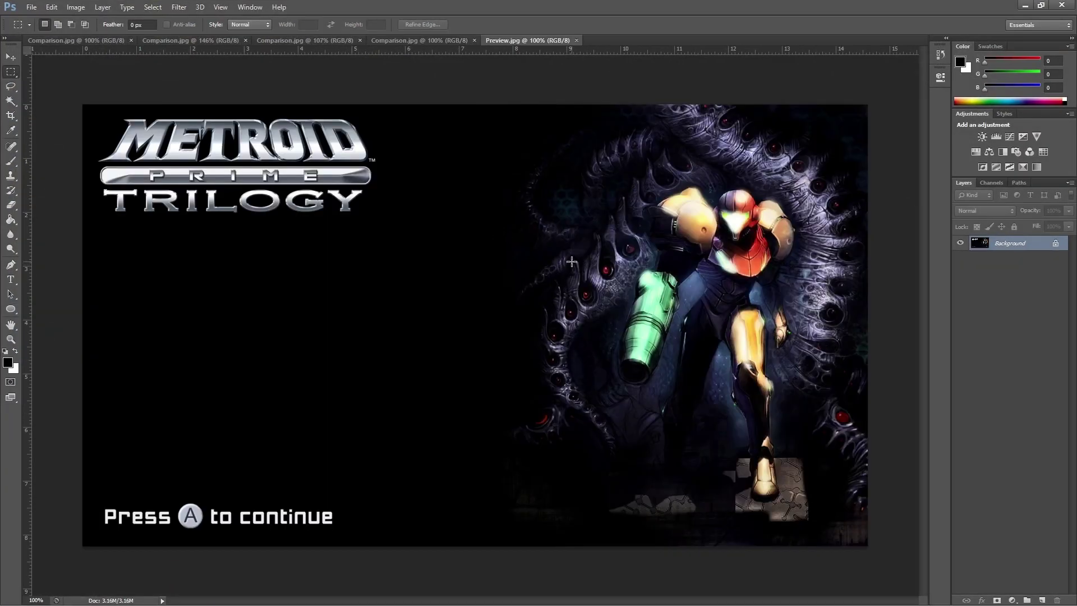
click(1025, 6)
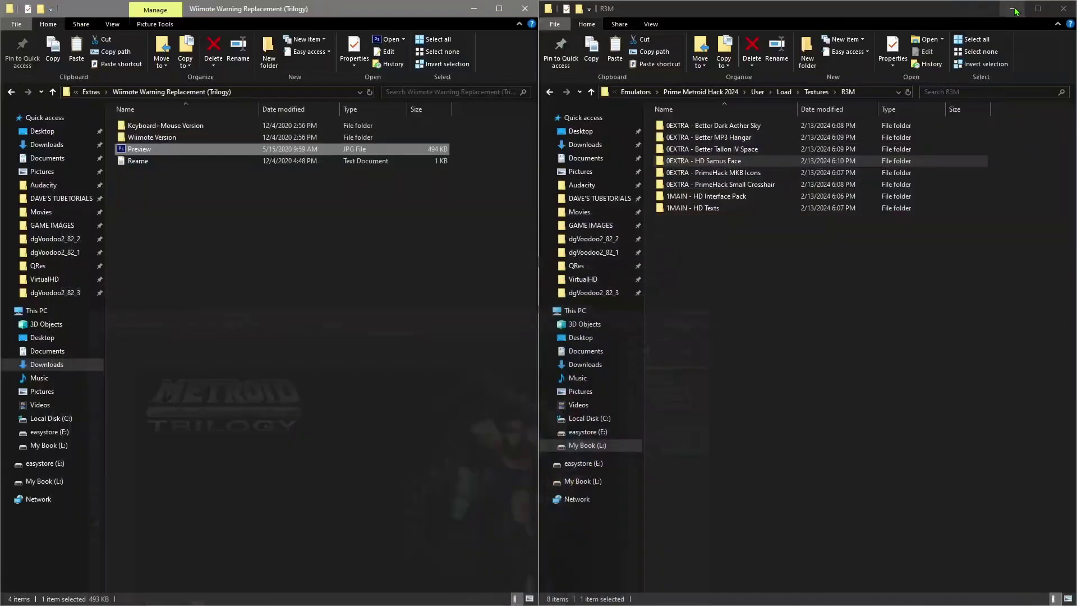
click(273, 320)
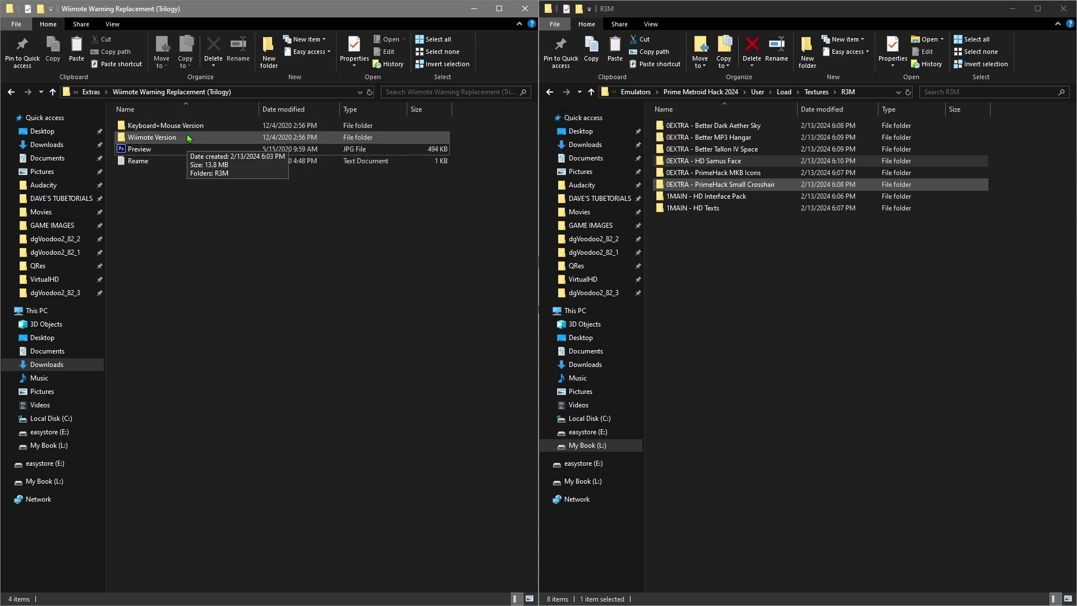
Paste the Keyboard+Mouse Version's 0EXTRA - Wiimote Warning Replacement folder into PrimeHack's R3M.
double_click(197, 126)
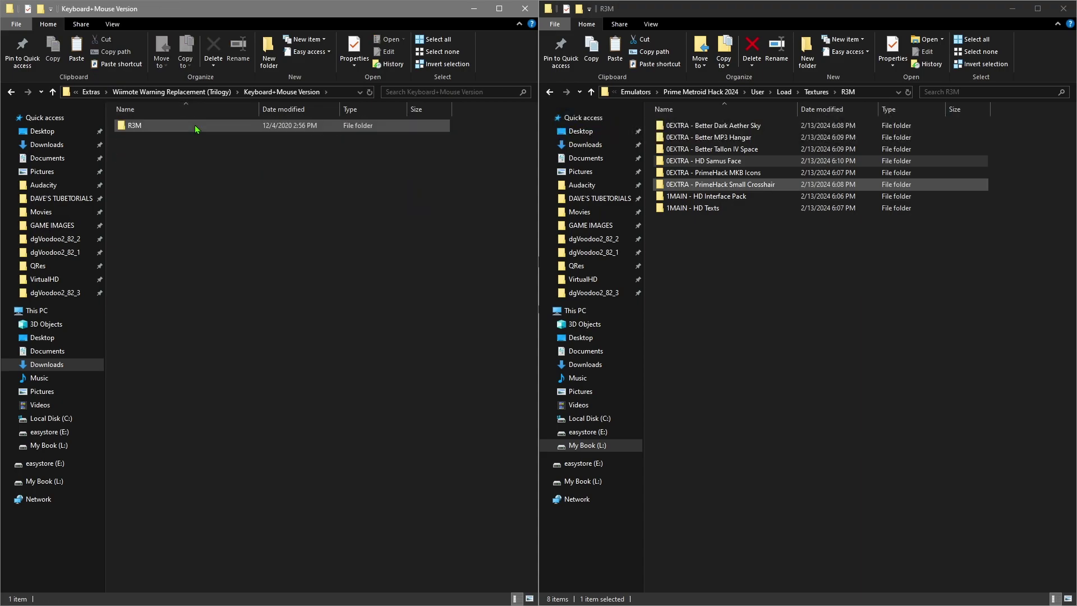
click(10, 93)
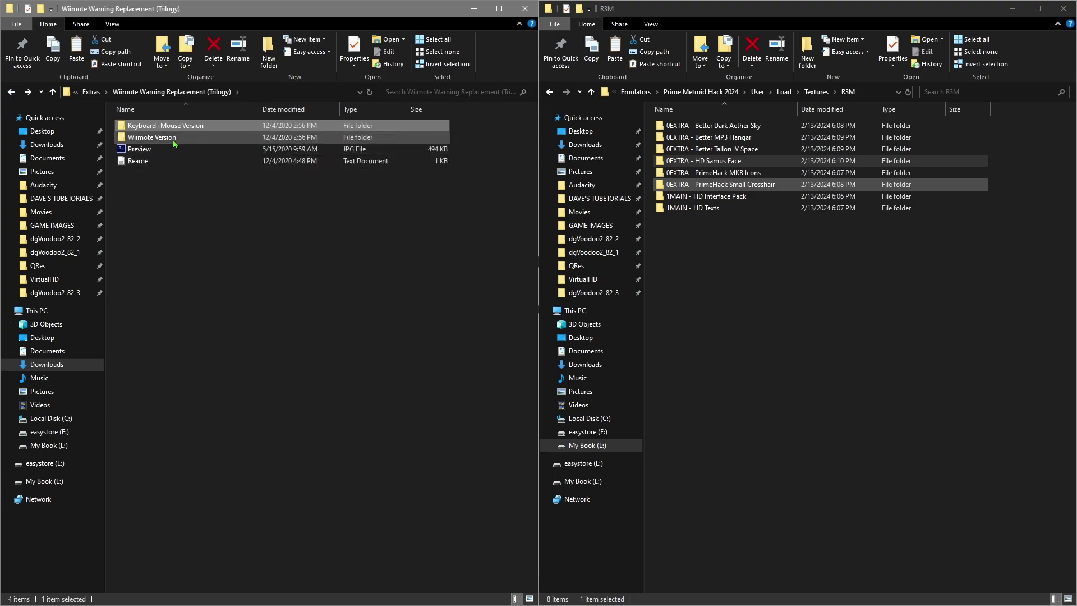
double_click(191, 127)
double_click(130, 126)
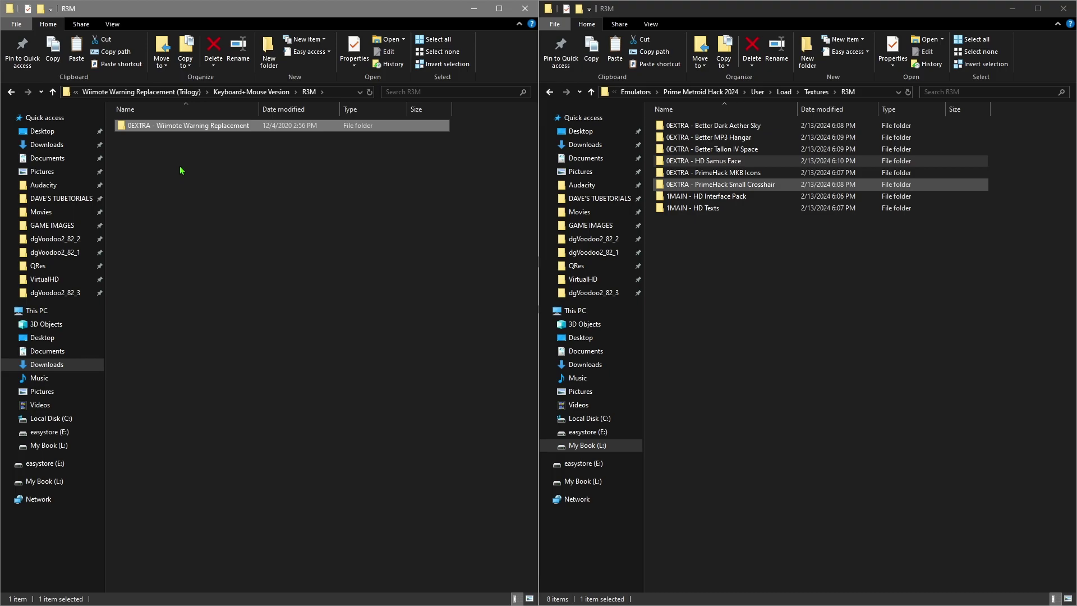
click(891, 368)
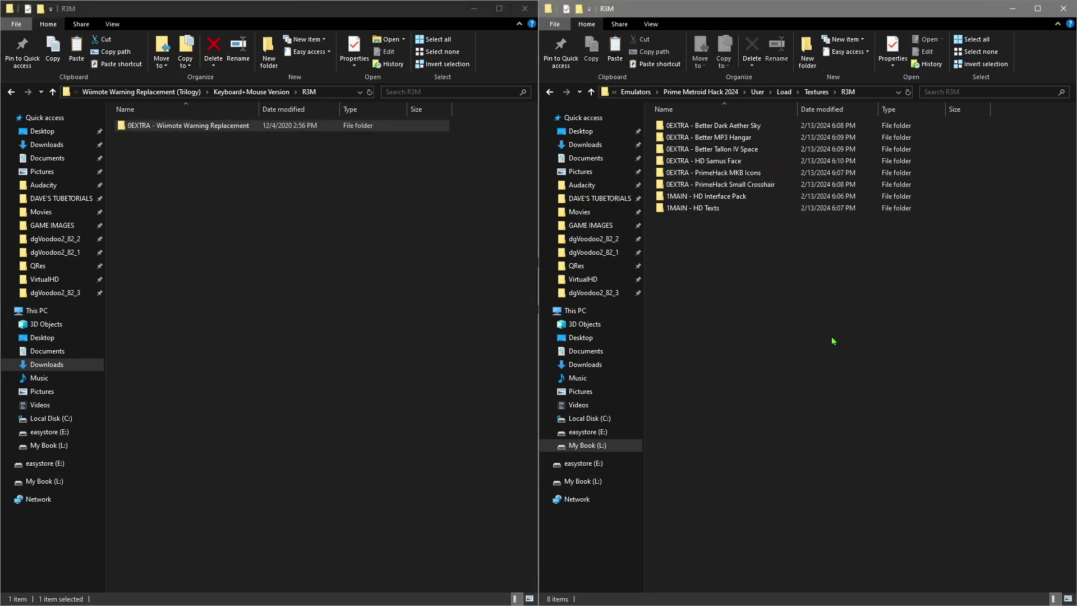
key(ctrl+v)
click(889, 286)
Navigate back to the Extras list and minimize that folder window.
click(322, 257)
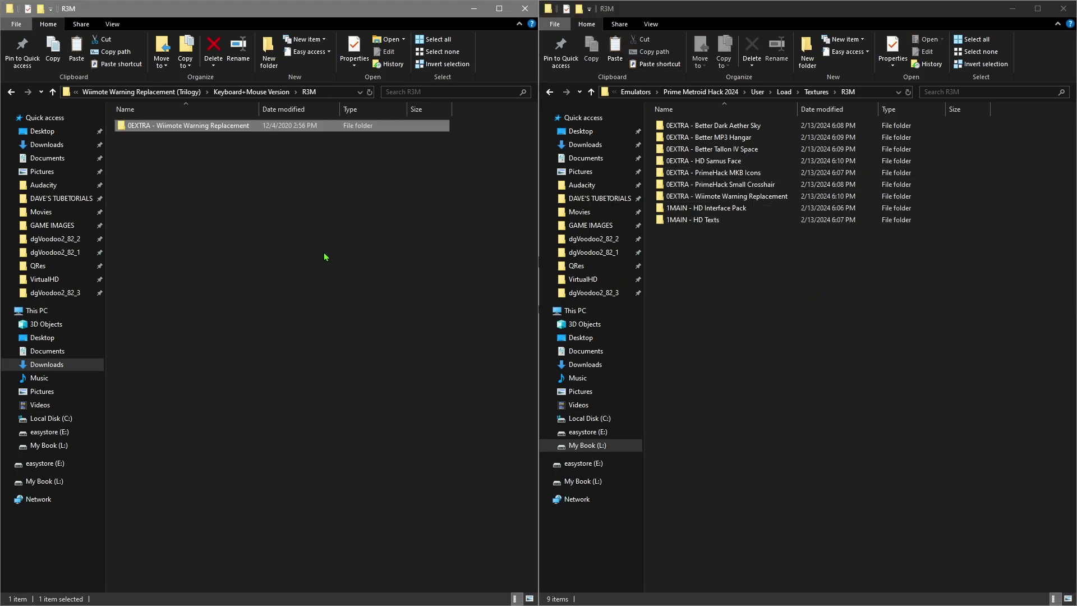
click(11, 93)
click(368, 264)
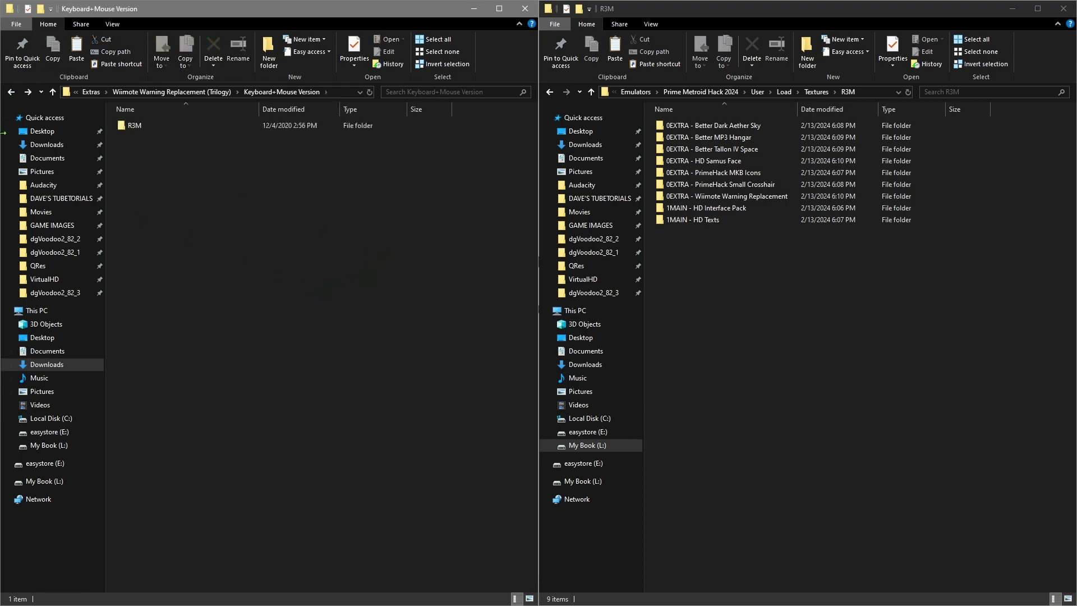
click(11, 92)
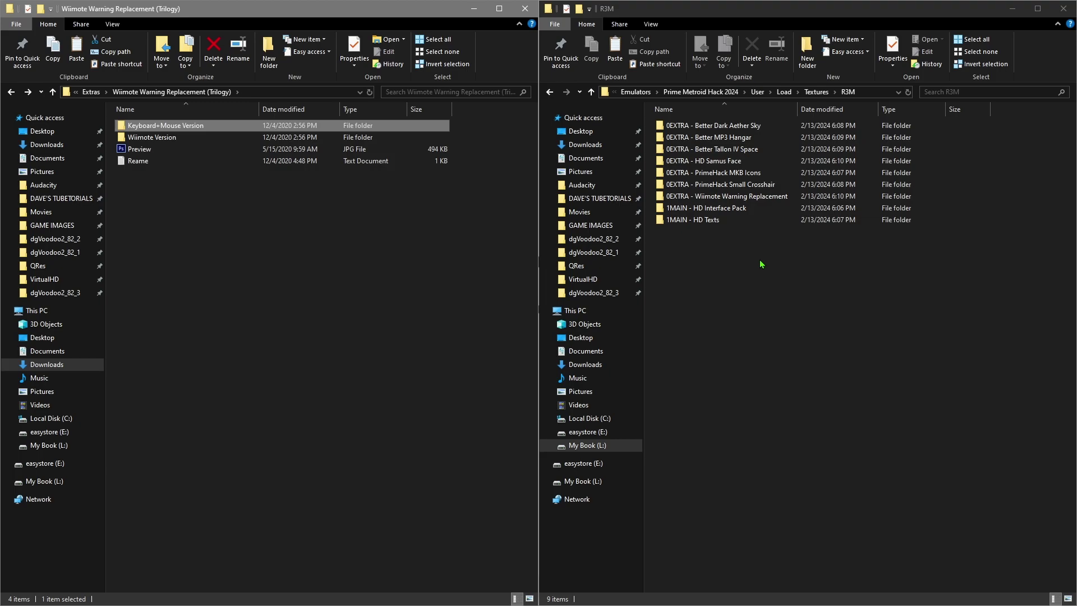
click(11, 92)
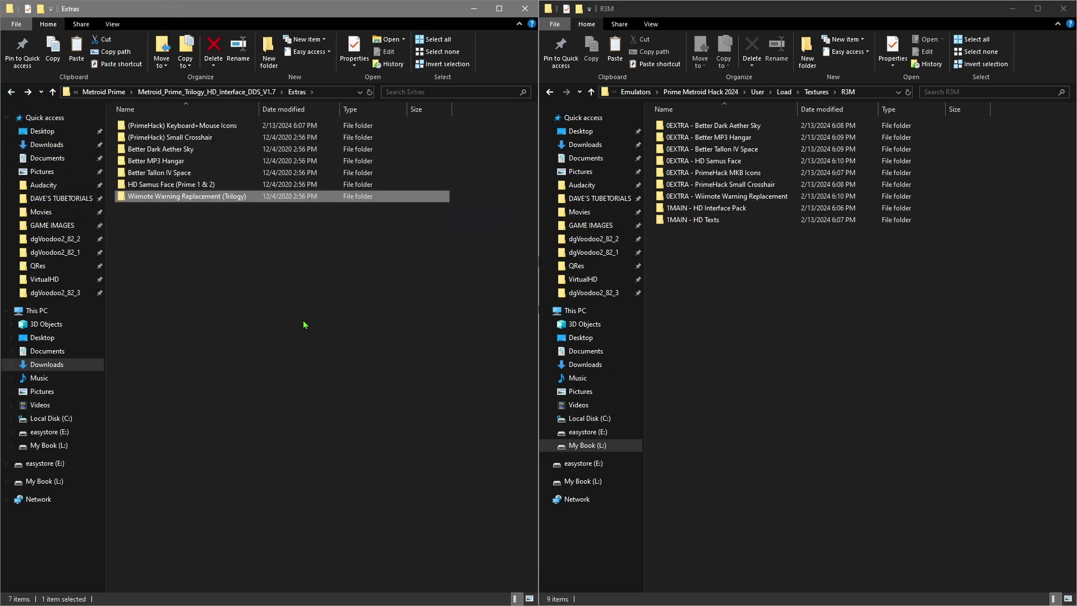
click(474, 9)
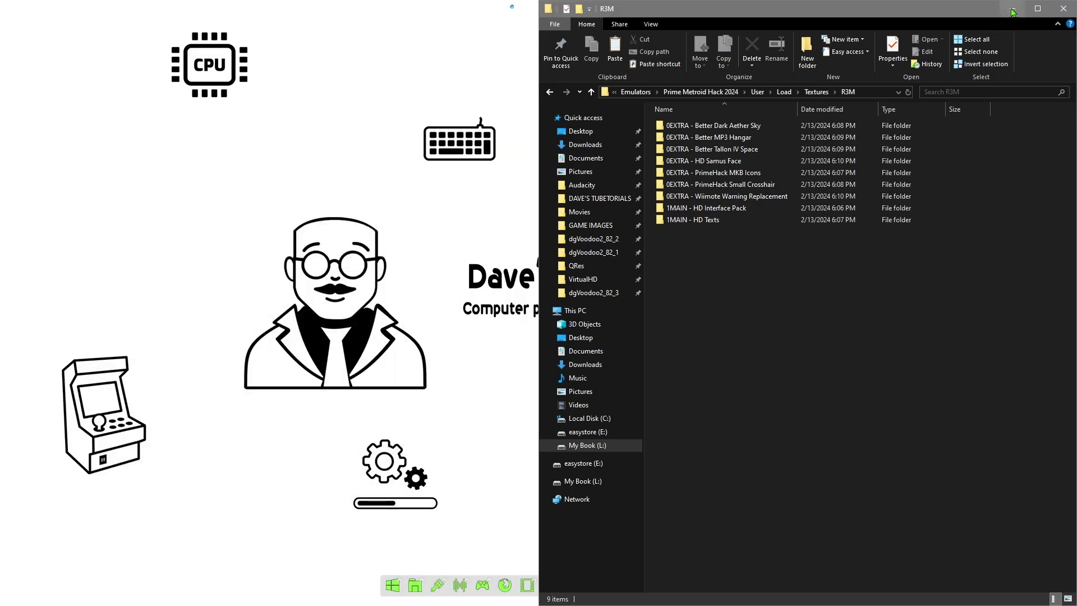
Minimize the game's R3M window, then restore both Explorer windows from the taskbar.
click(1012, 8)
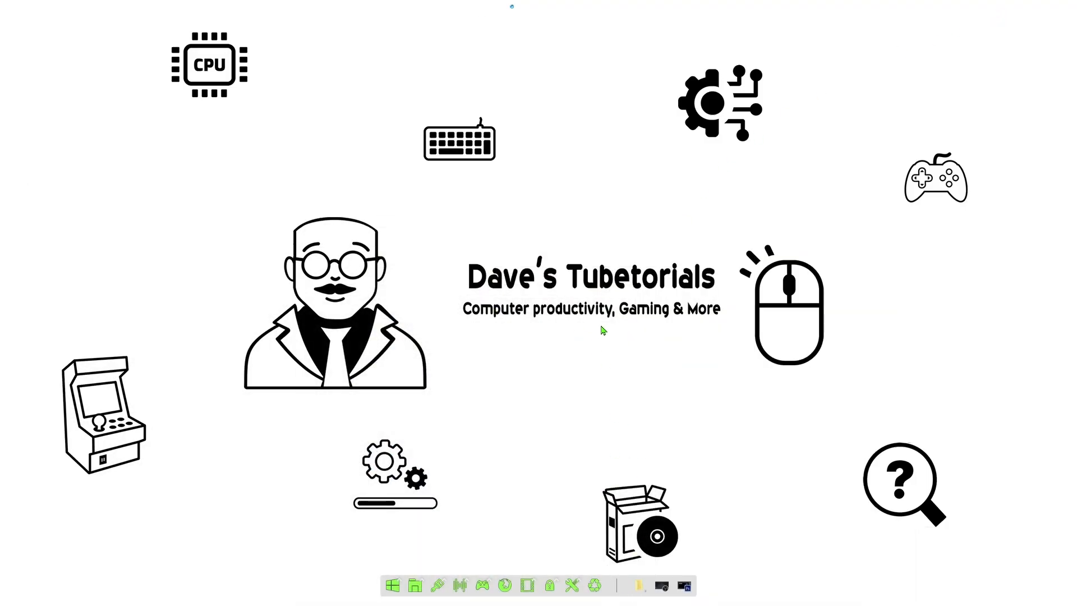
mouse_move(654, 572)
mouse_move(621, 572)
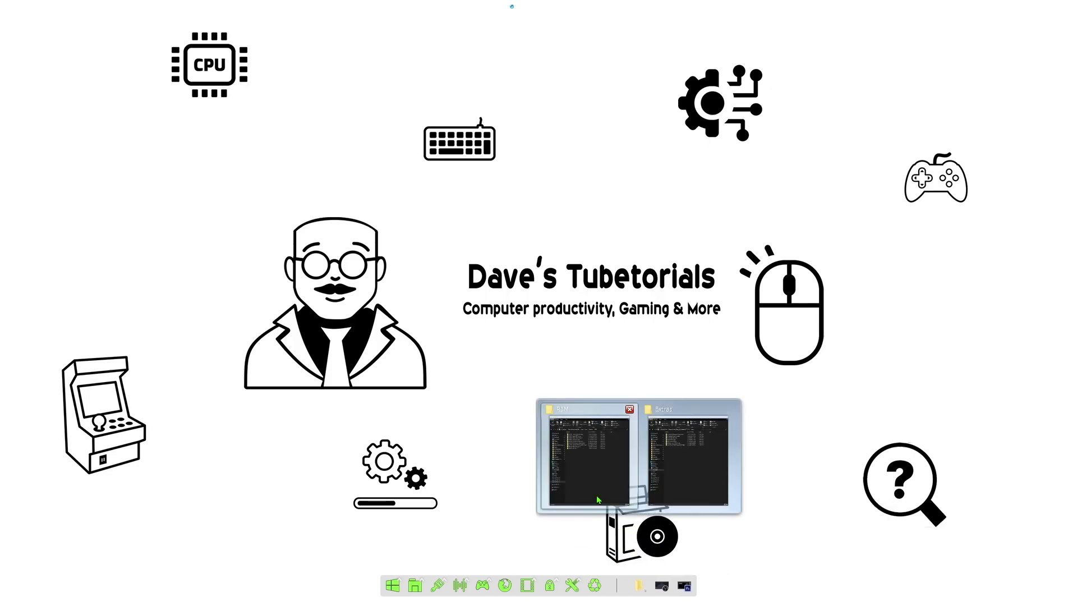
click(692, 499)
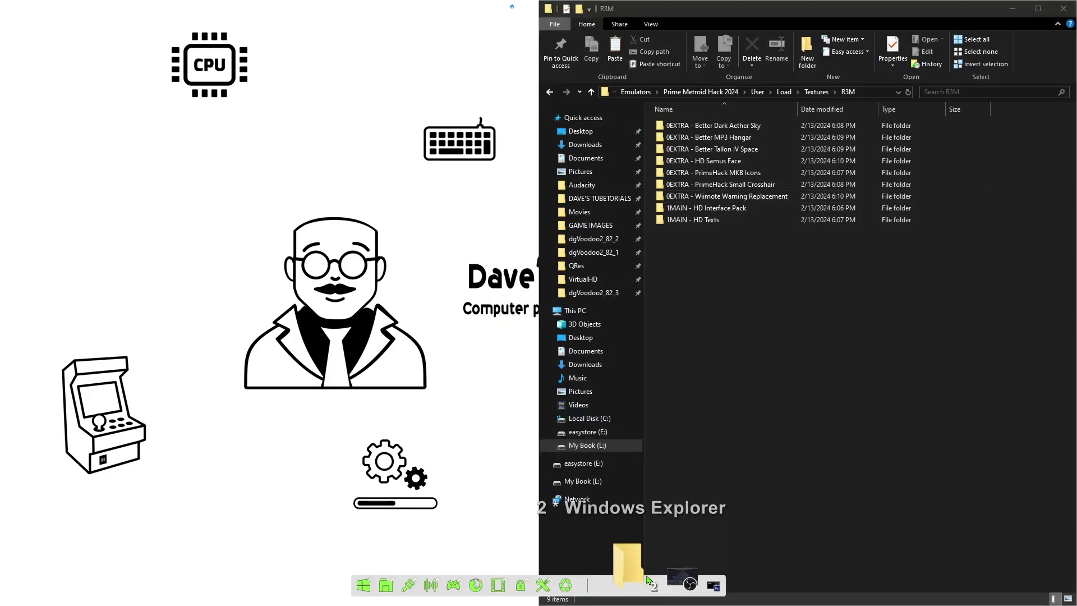
mouse_move(626, 565)
click(688, 475)
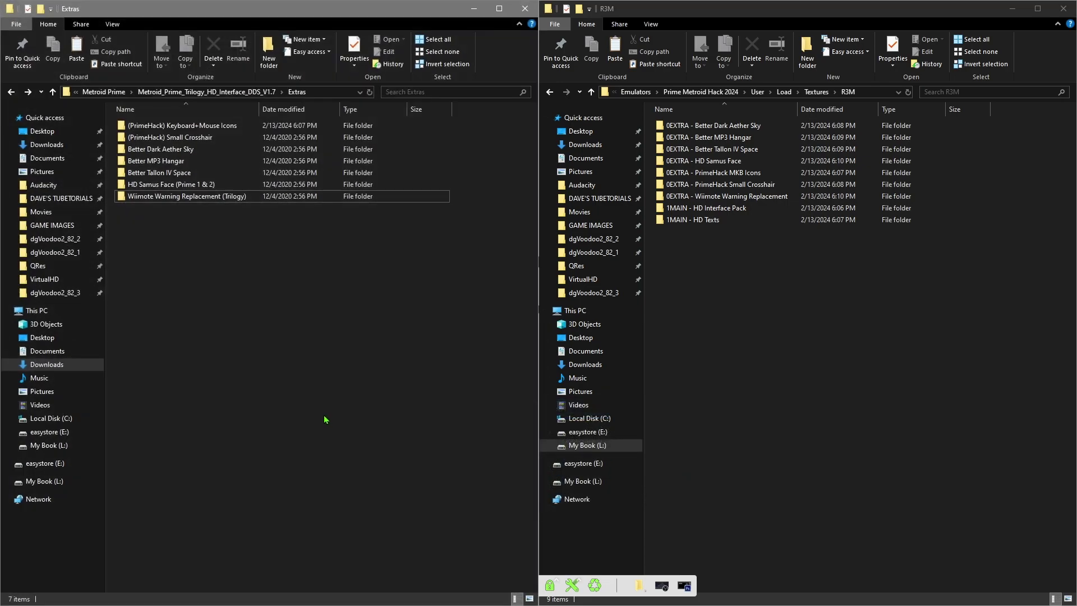
Go up to Downloads\Metroid Prime and look inside the Trilogy DDS texture folder.
click(11, 93)
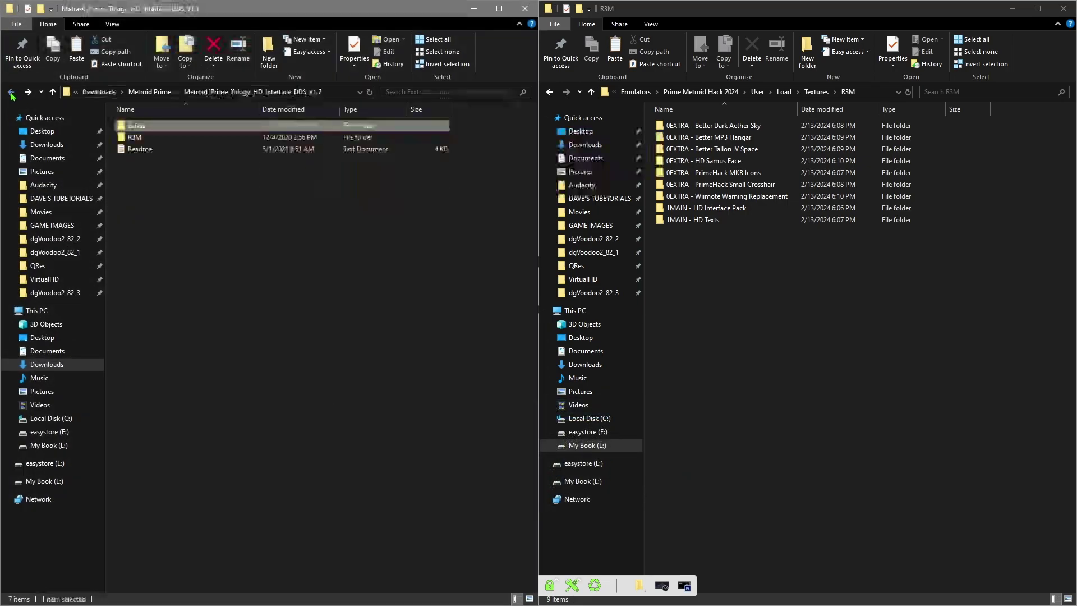
click(11, 93)
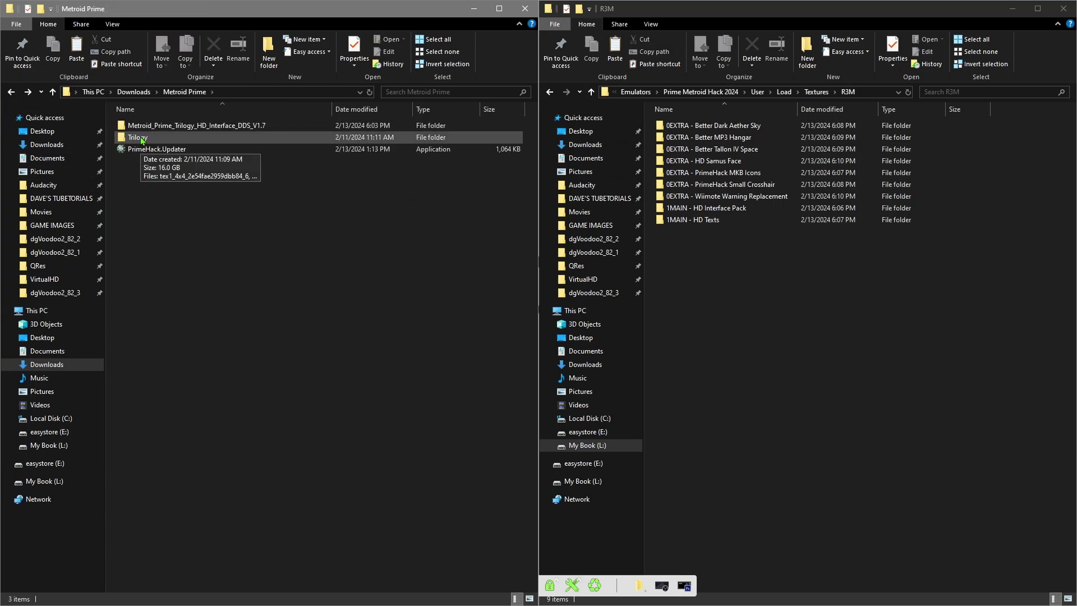
click(142, 140)
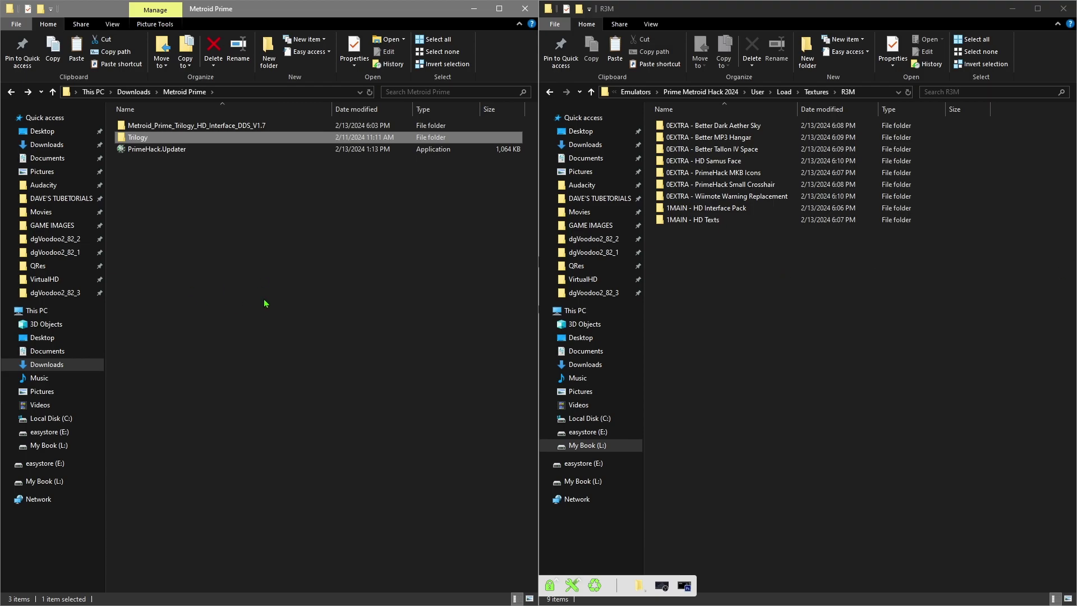
click(141, 175)
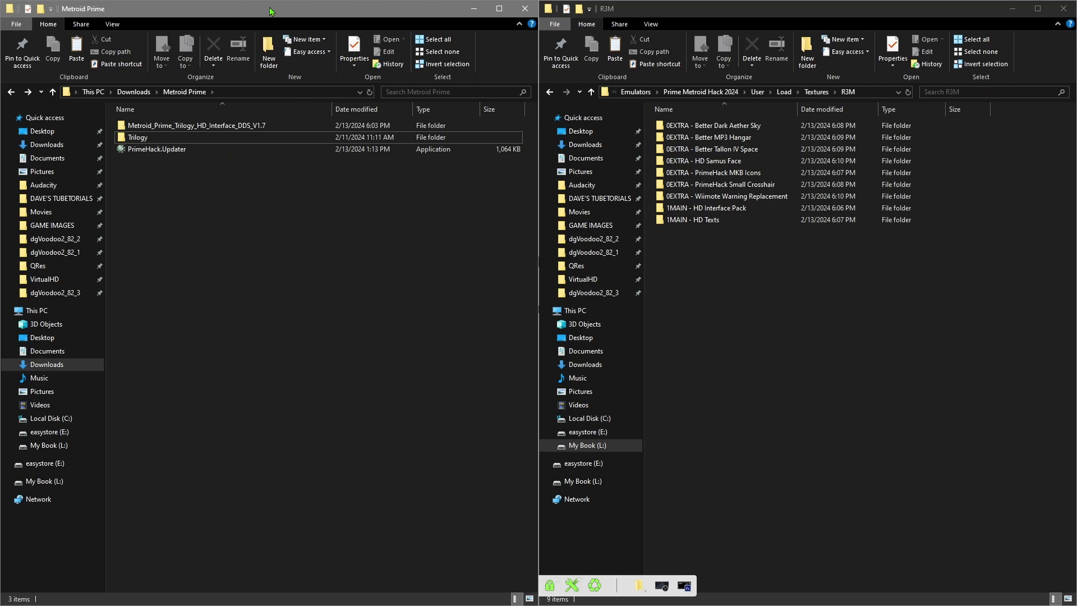
double_click(137, 138)
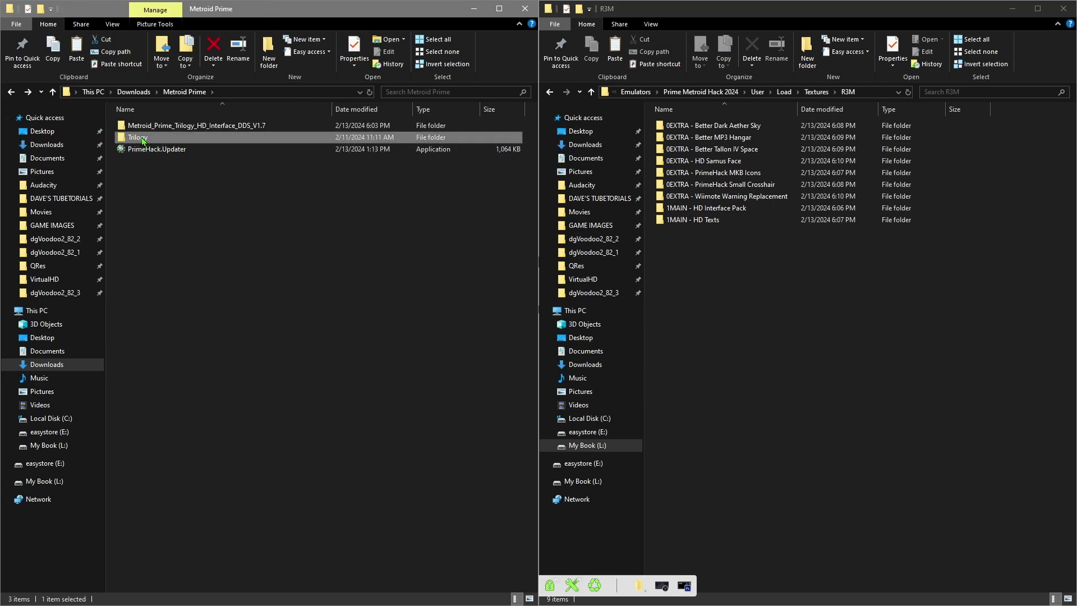
click(11, 91)
Bring up and dismiss the context menus for the Trilogy and game R3M folders.
right_click(131, 138)
click(348, 401)
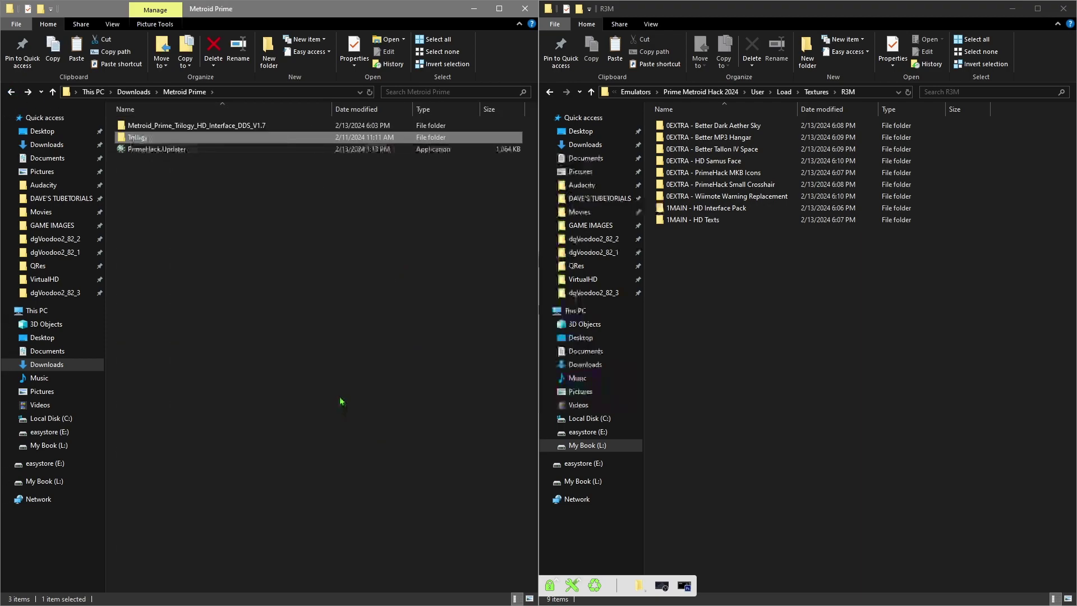
click(349, 402)
right_click(765, 329)
click(721, 440)
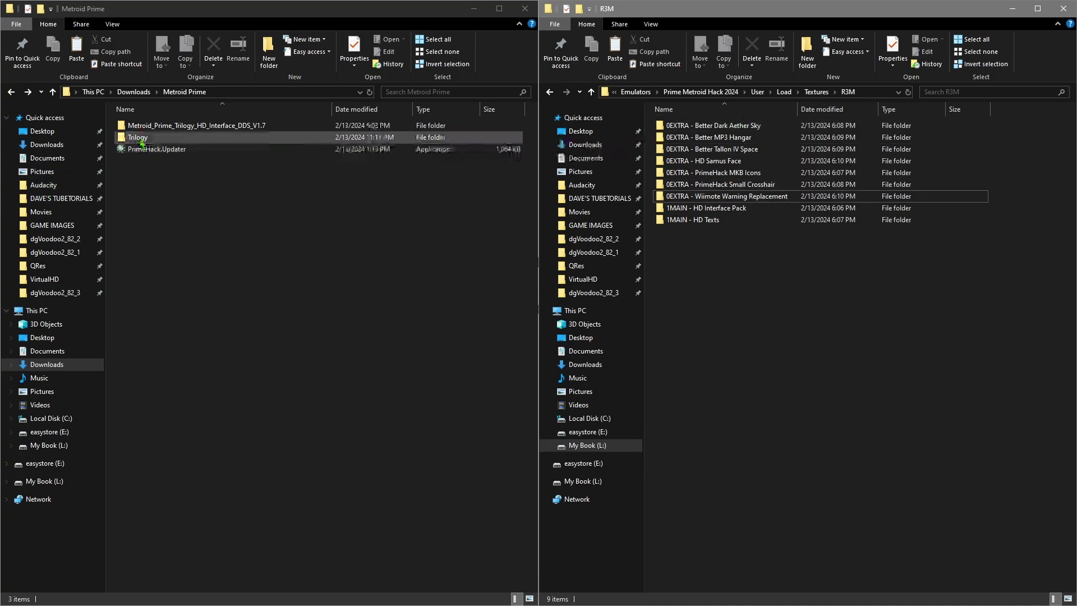
Step back up from R3M through Textures, Load and User to the Emulators folder.
click(550, 93)
click(550, 92)
click(551, 92)
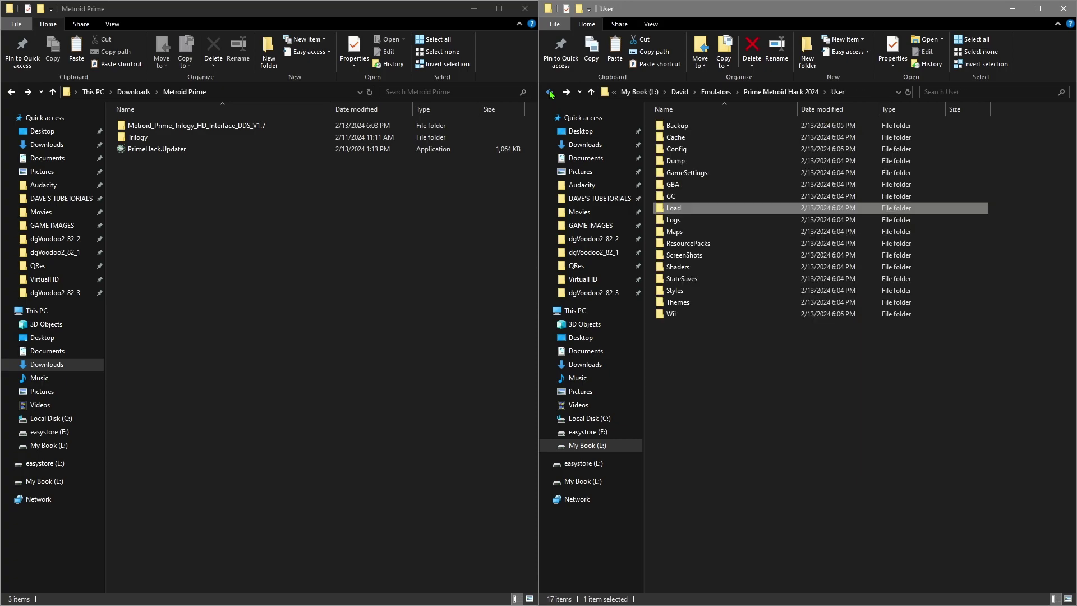
click(550, 93)
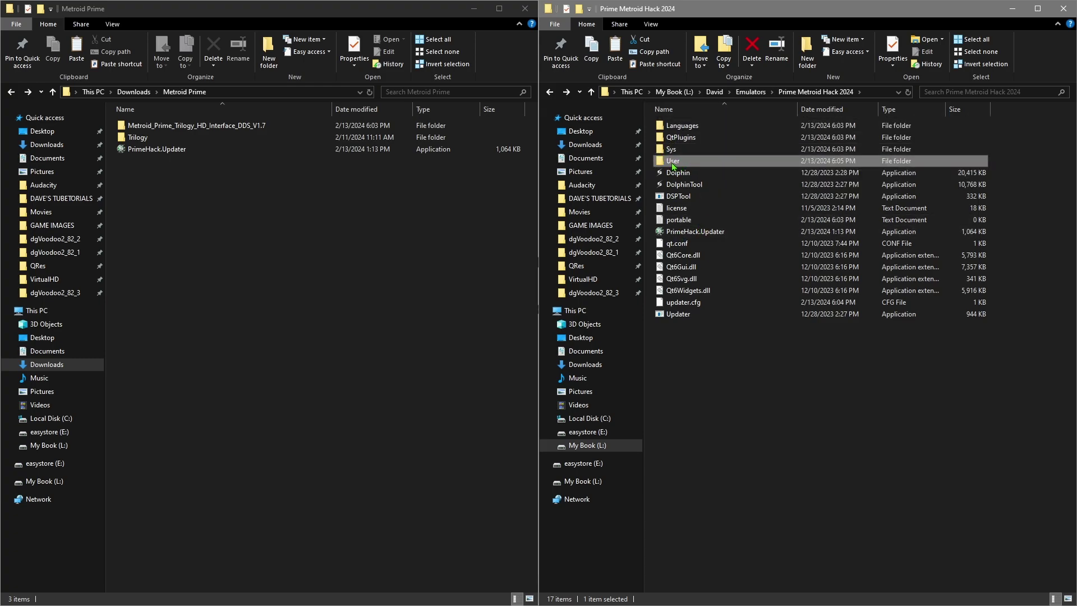
double_click(674, 161)
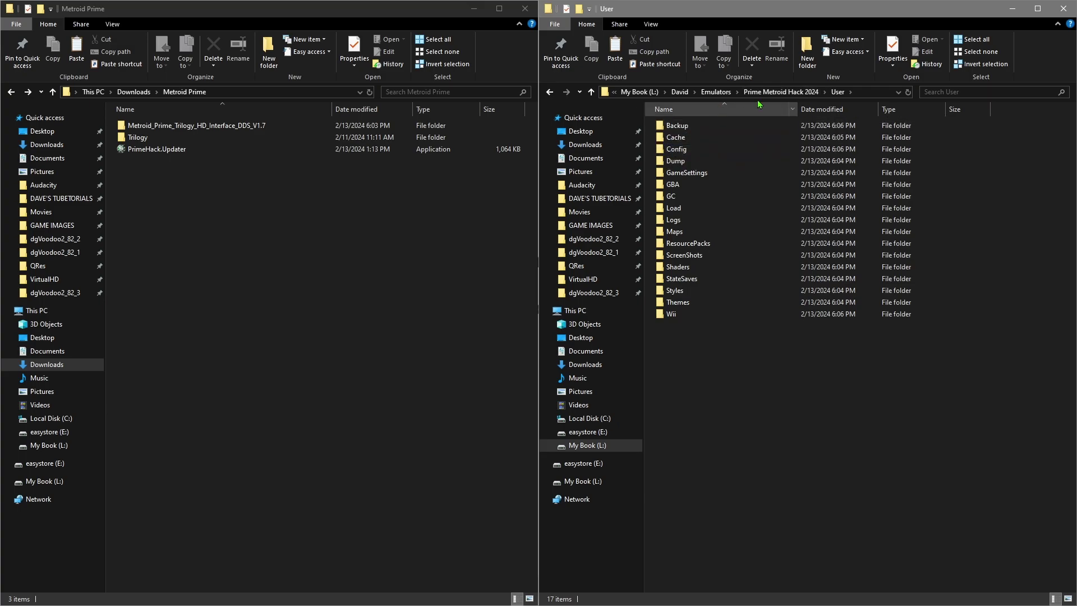
click(713, 93)
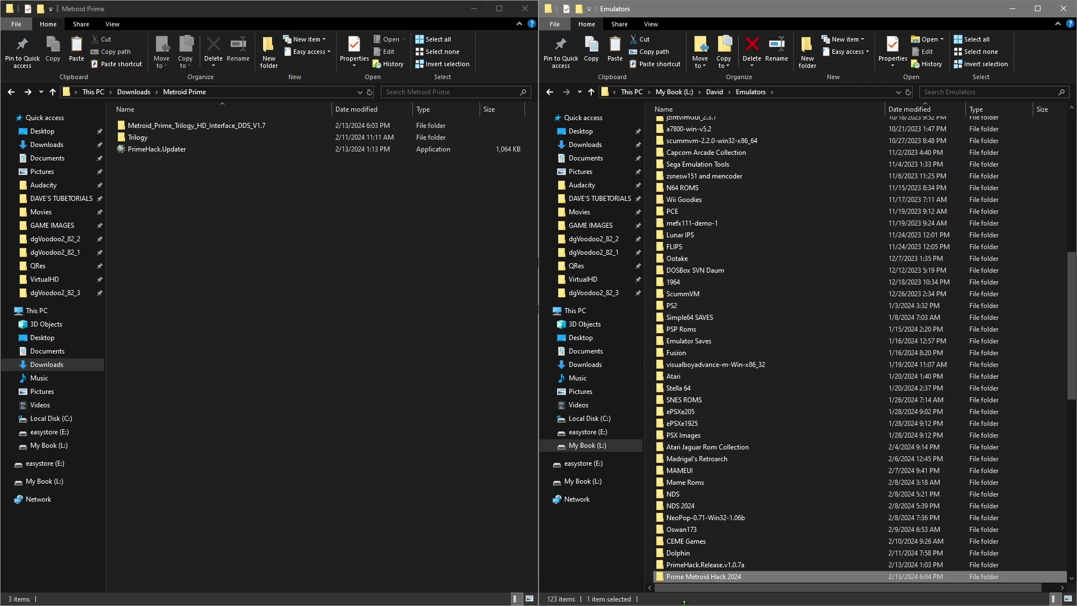
Open Prime Metroid Hack 2024, then User, Load, Textures and R3M.
double_click(719, 577)
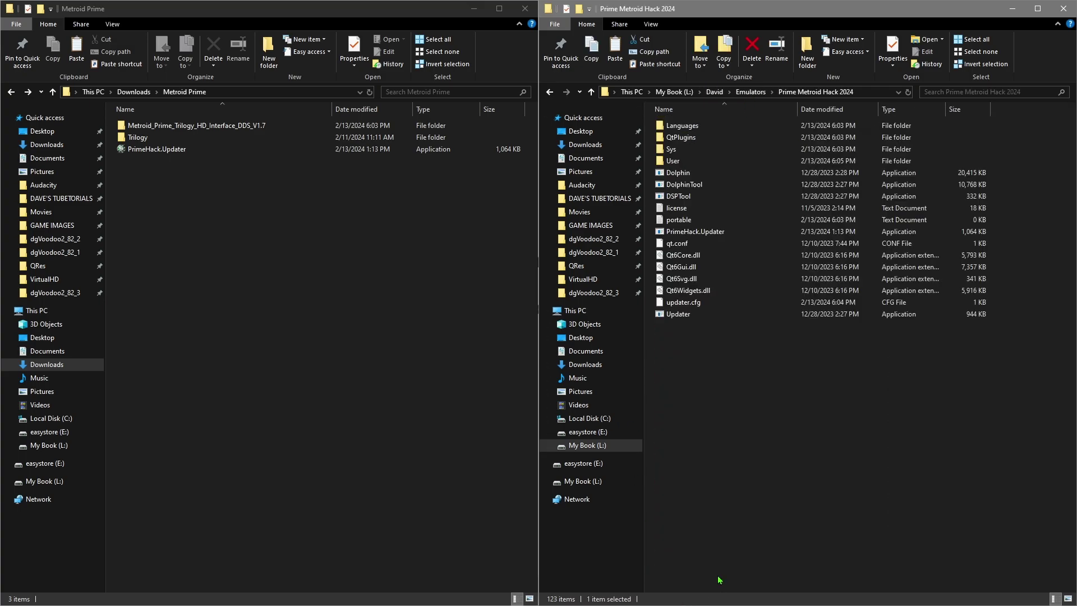
double_click(678, 161)
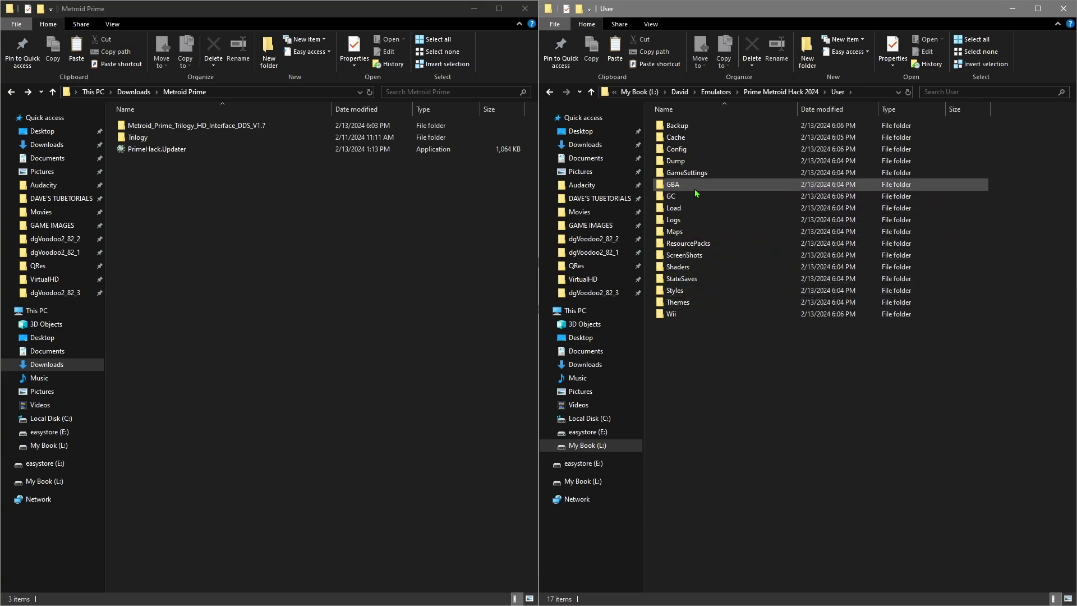
double_click(673, 208)
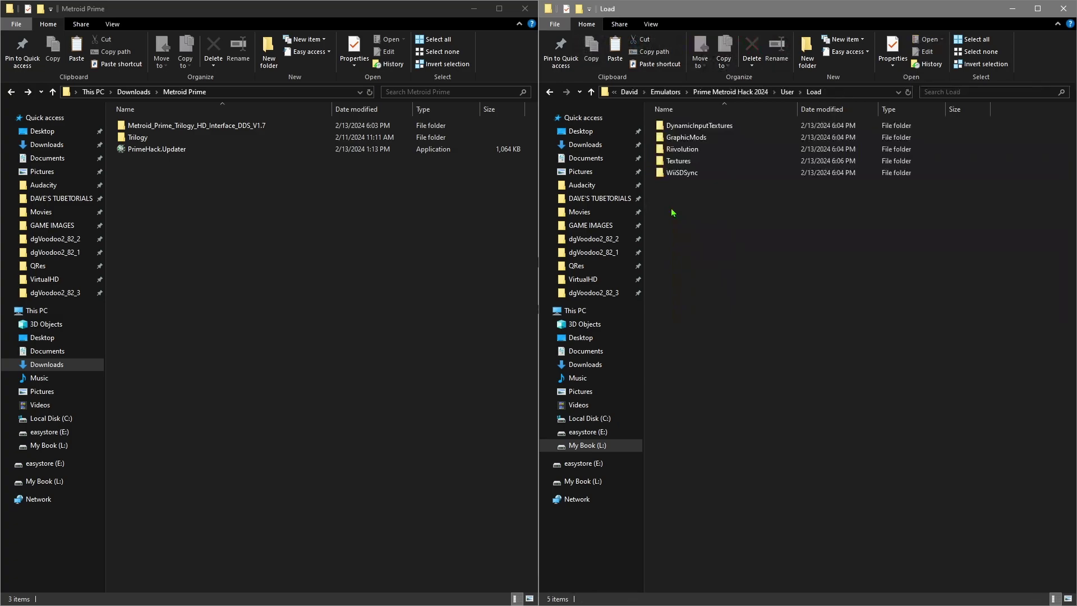
double_click(685, 160)
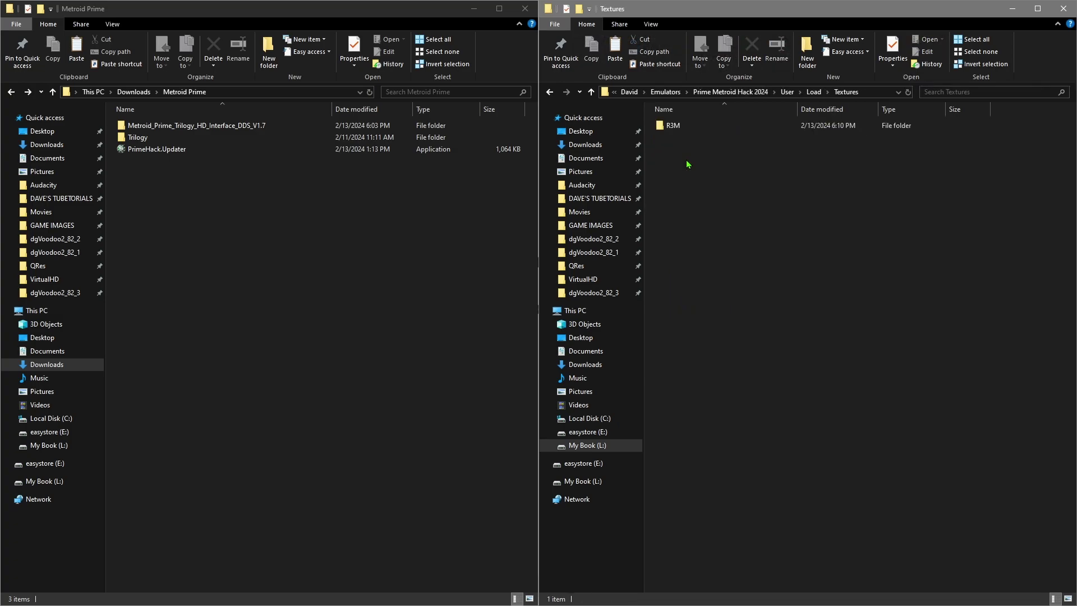
double_click(674, 127)
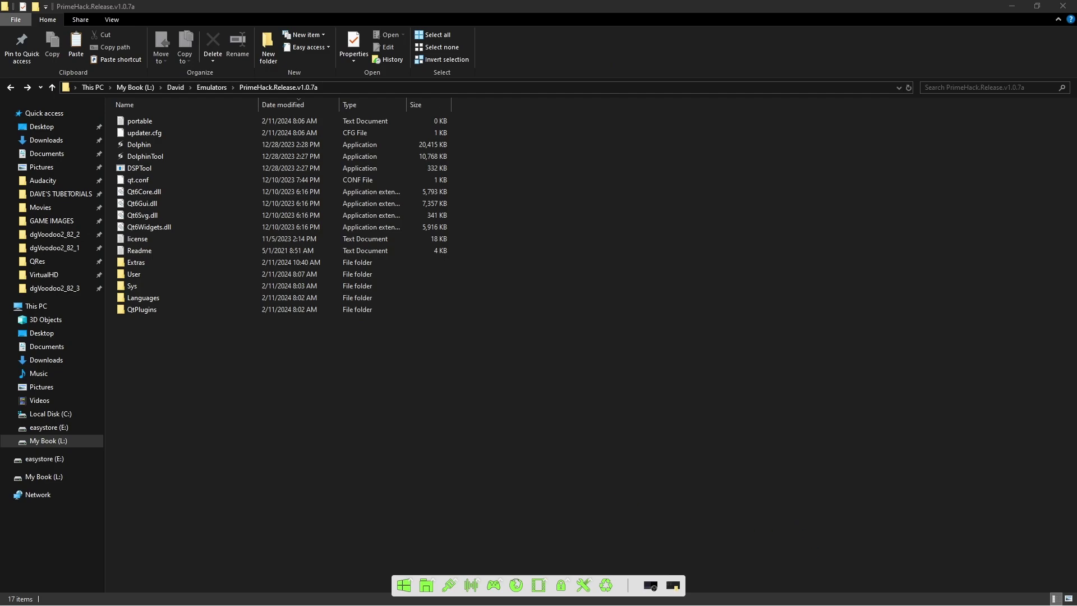
Launch Dolphin.exe and look through the File menu.
click(138, 147)
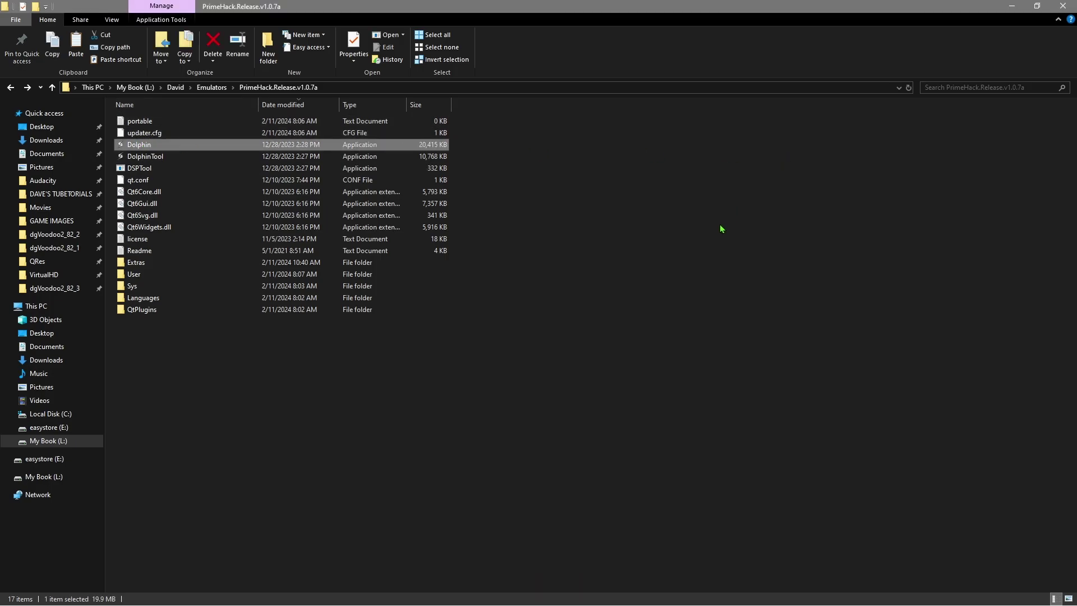
key(Return)
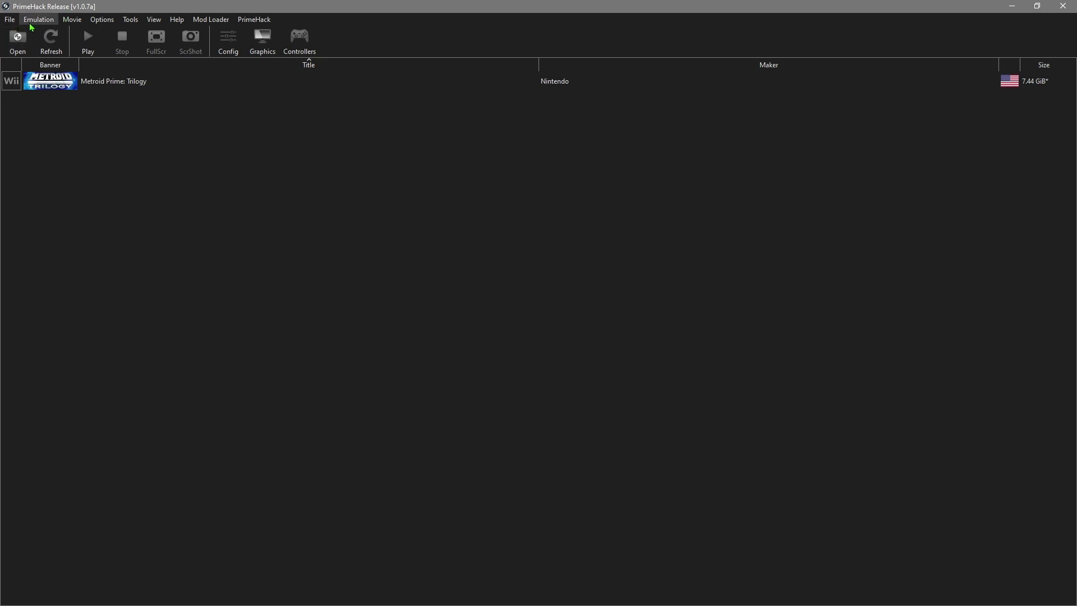
click(10, 19)
click(70, 173)
Check Metroid Prime: Trilogy's context menu, then open the Config settings.
right_click(55, 86)
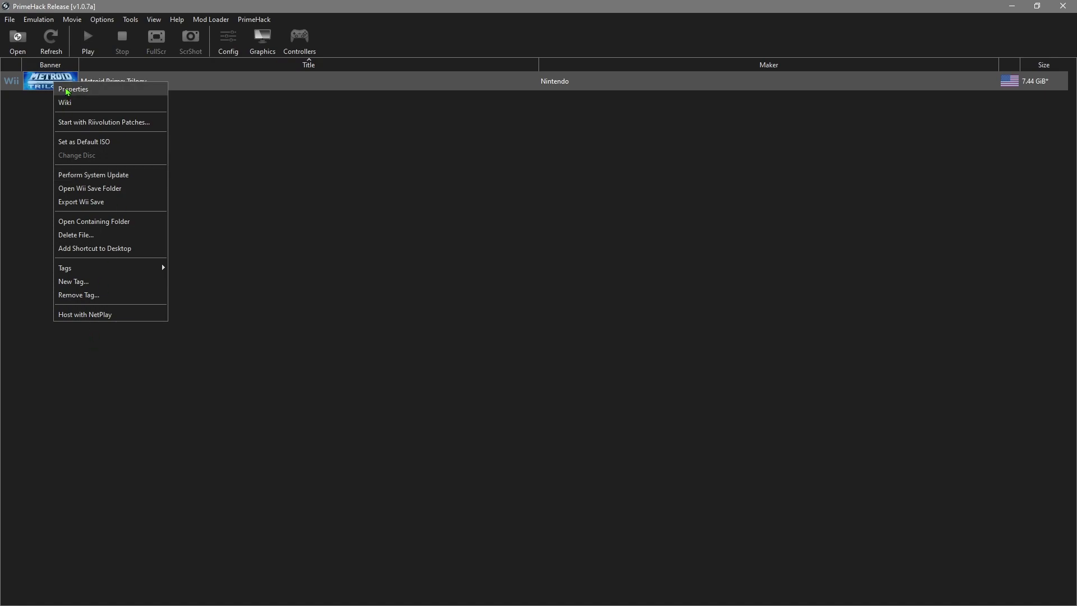
click(255, 216)
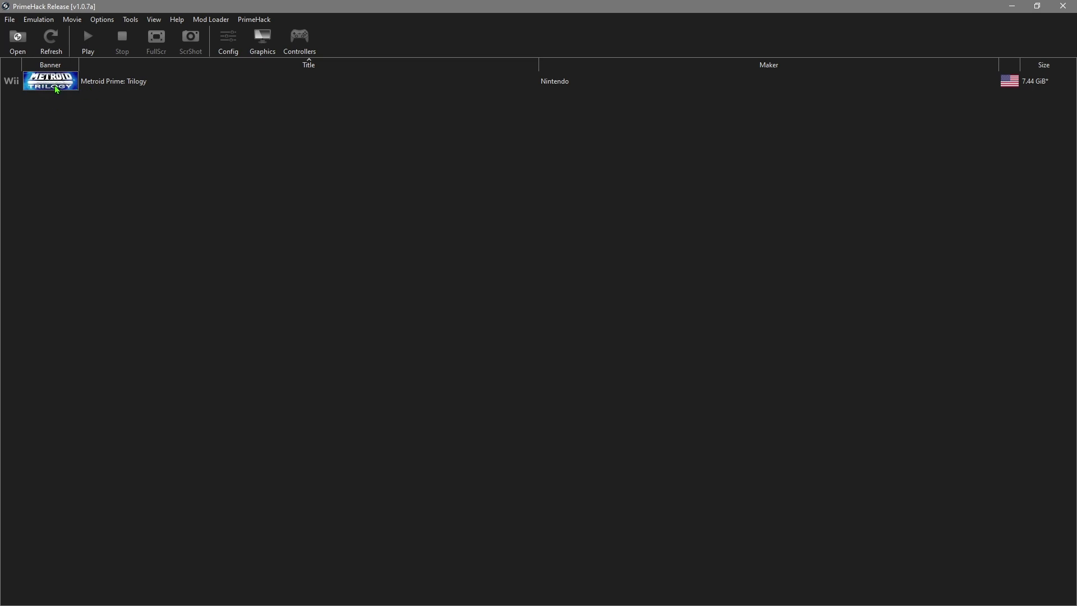
click(229, 45)
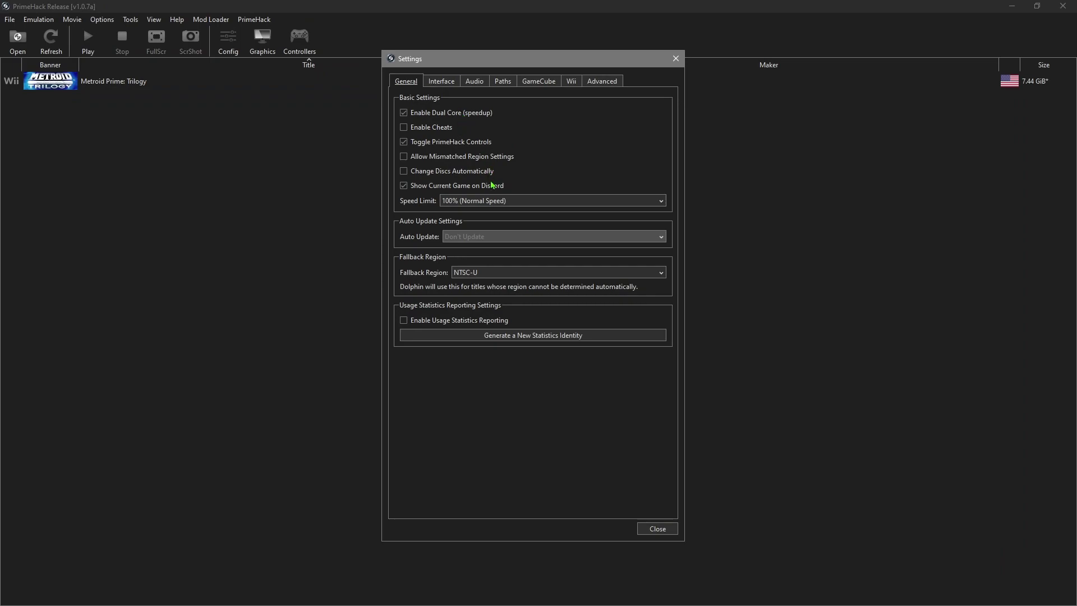
Review the Interface and Audio pages, keep the OpenAL backend, and finish on Paths.
click(447, 82)
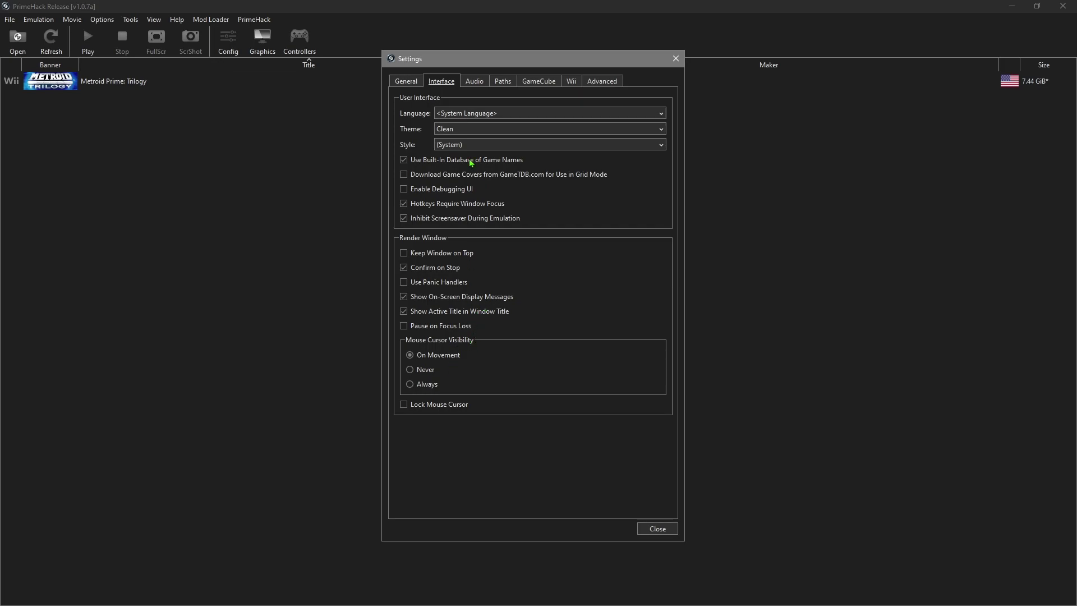
click(474, 82)
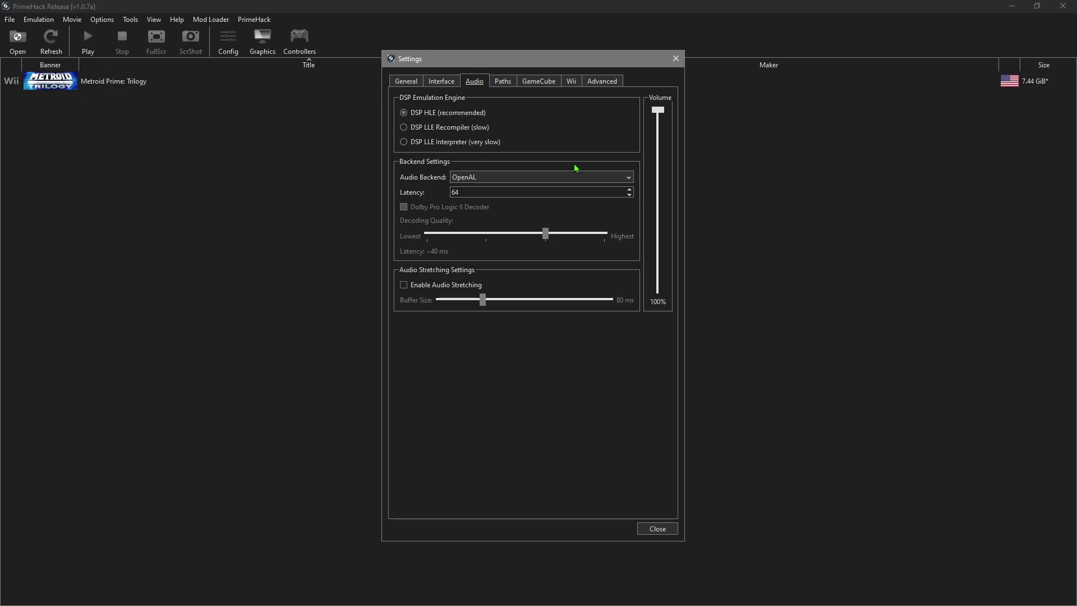
click(630, 181)
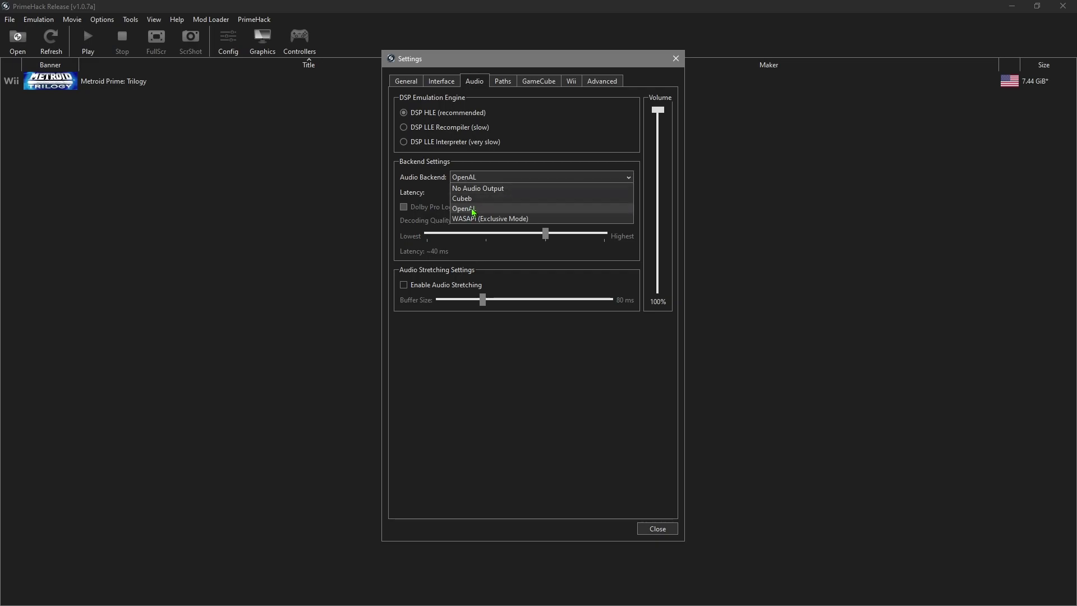
click(585, 140)
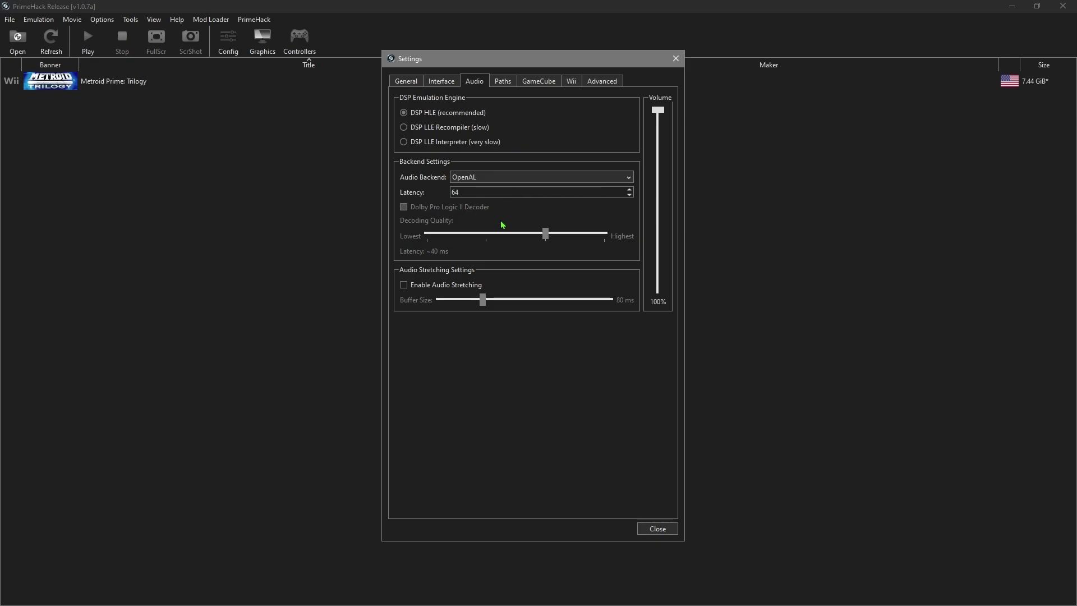
click(502, 83)
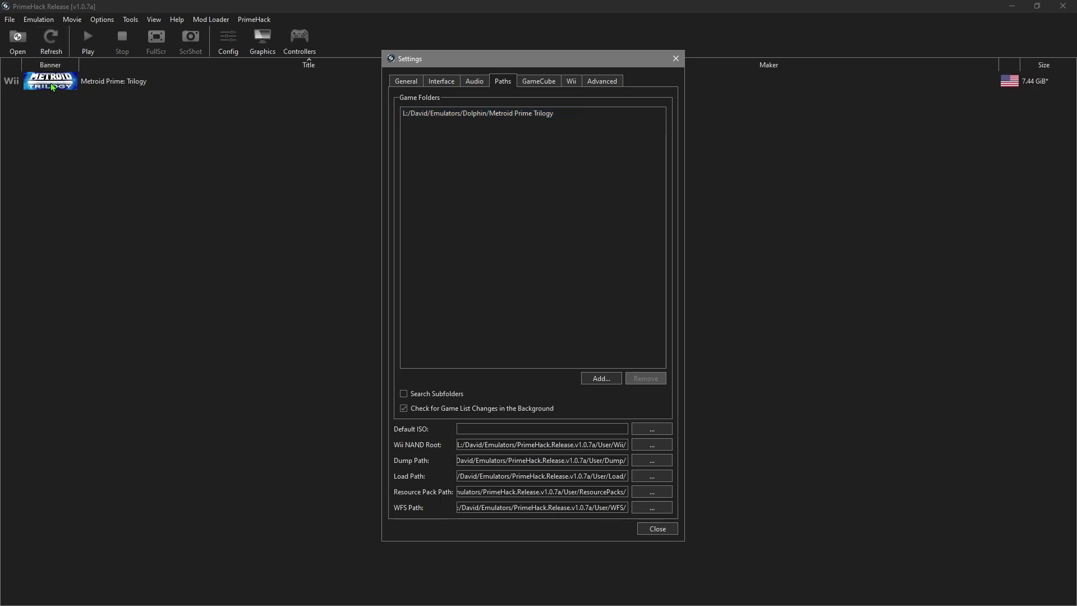
Close Settings and dismiss the Metroid Prime: Trilogy context menu without choosing an action.
click(655, 529)
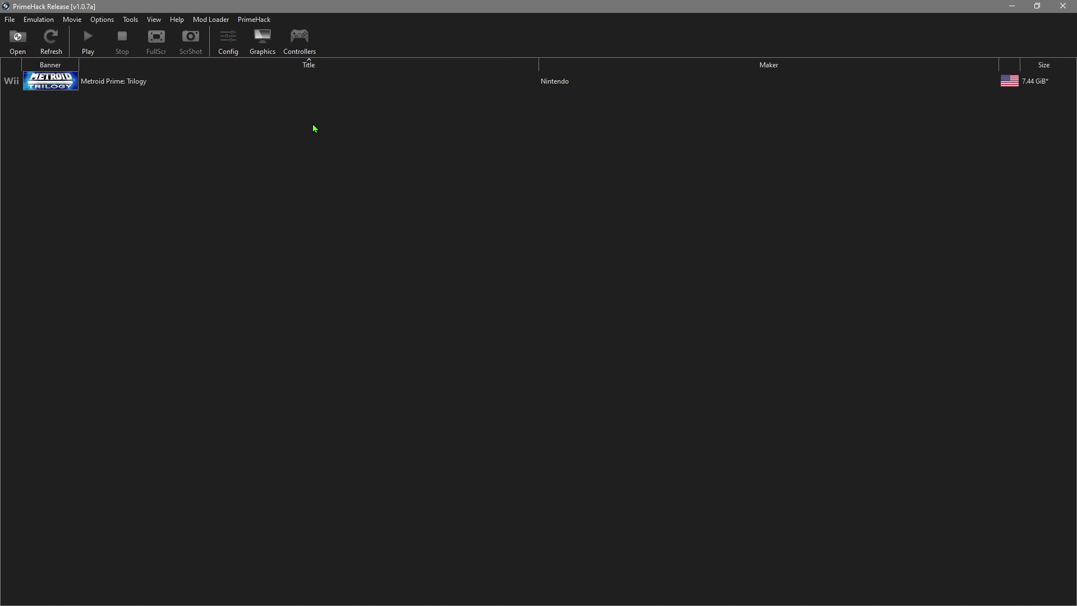
right_click(56, 86)
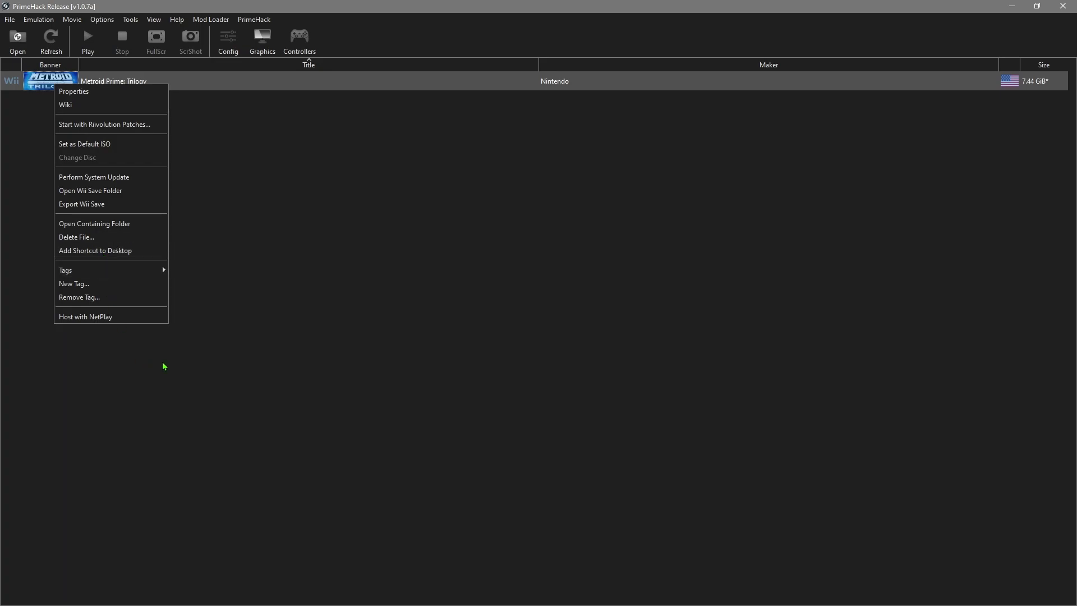
click(182, 377)
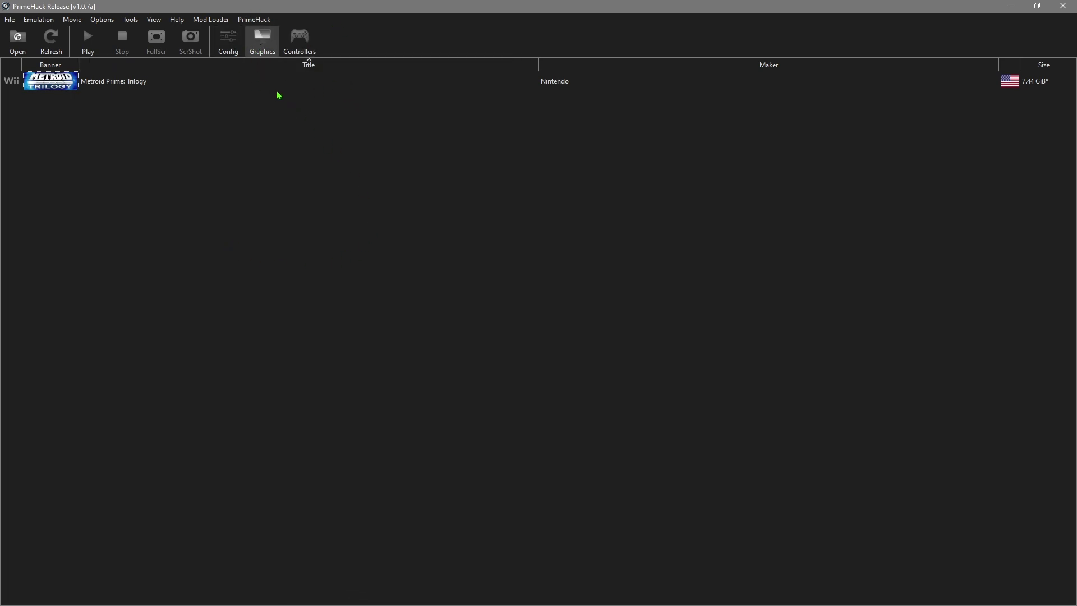
In Graphics, change the General tab backend from Vulkan to Direct3D 11.
click(275, 38)
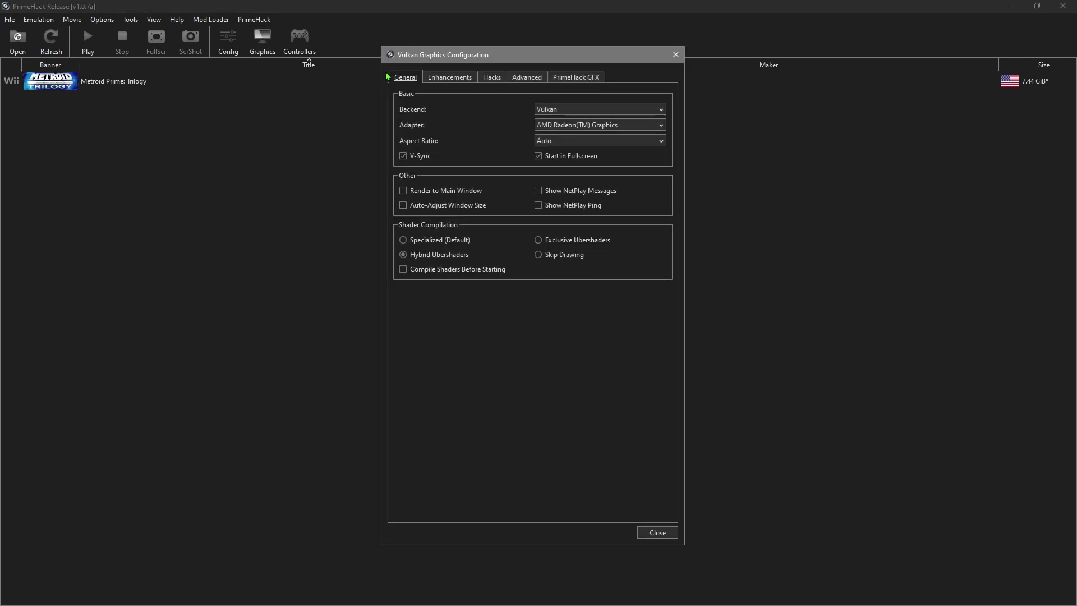
click(661, 111)
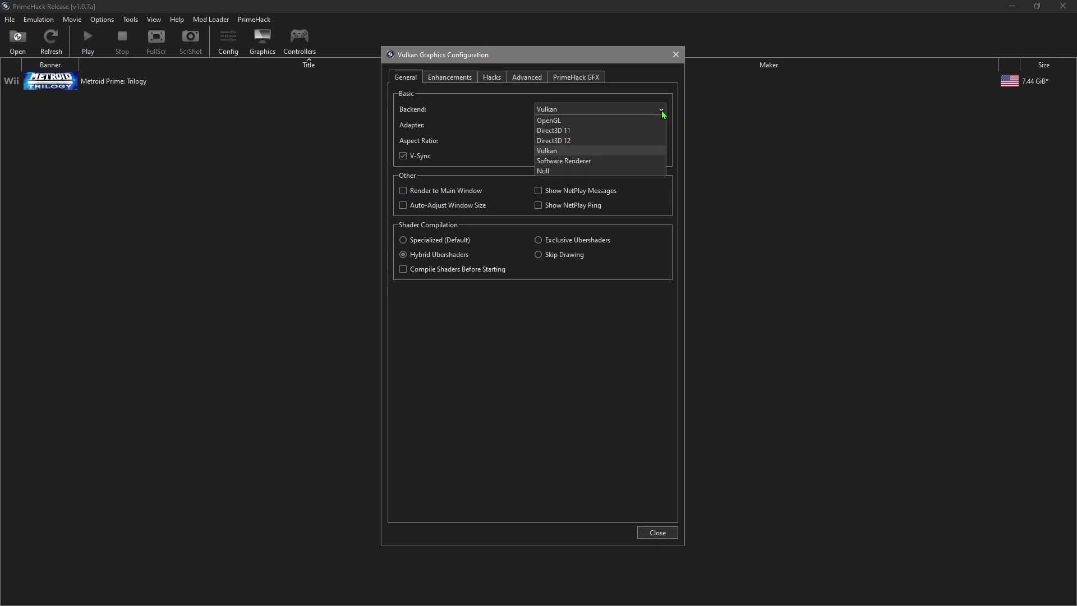
click(574, 130)
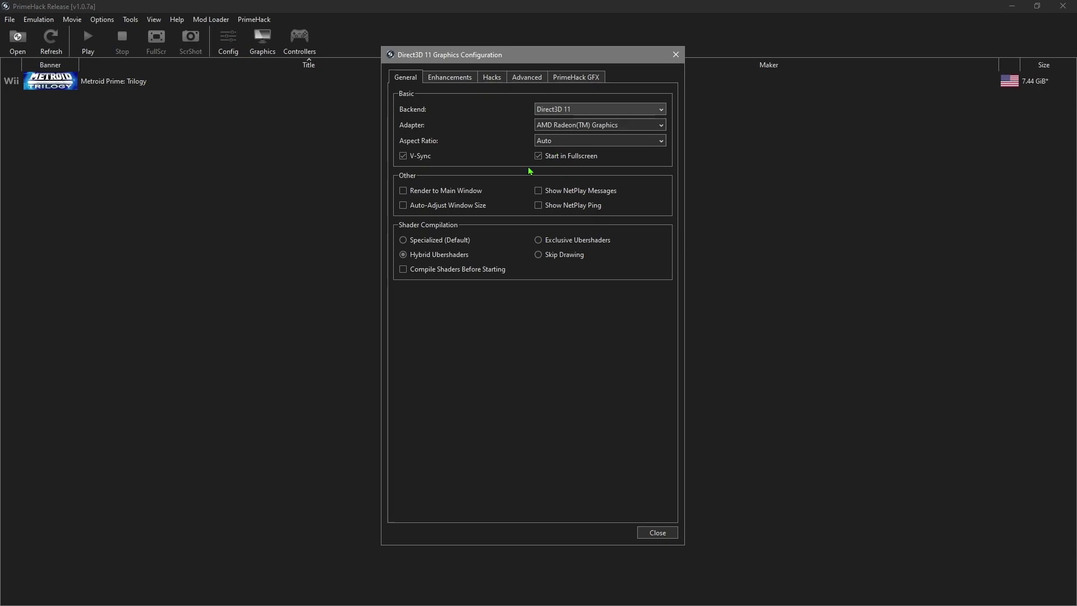
mouse_move(405, 156)
mouse_move(590, 160)
On the Enhancements page, keep internal resolution at 3x Native (1920x1584).
click(449, 77)
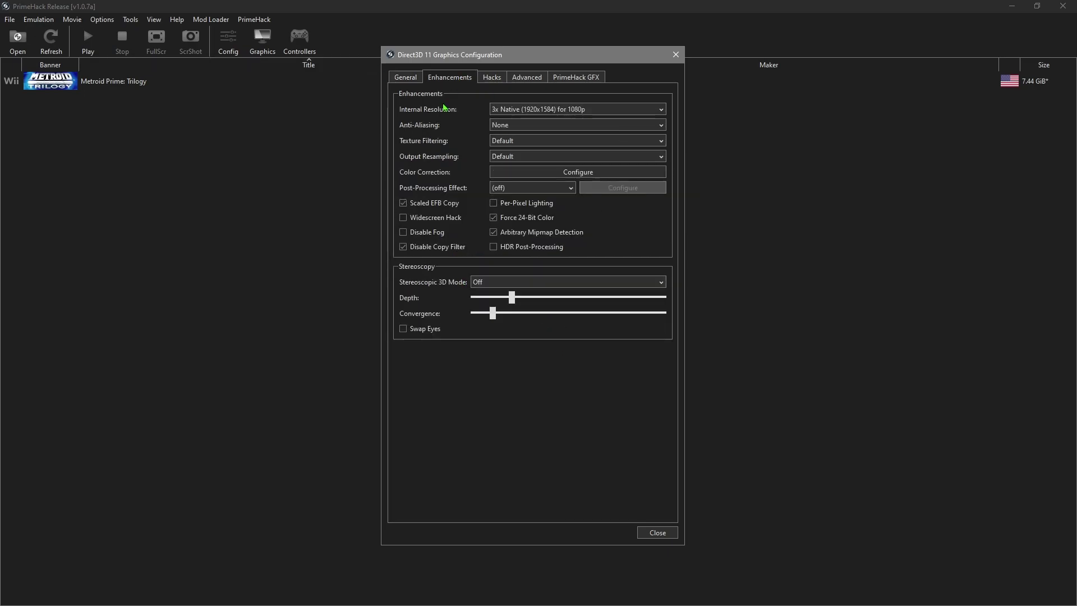
mouse_move(645, 114)
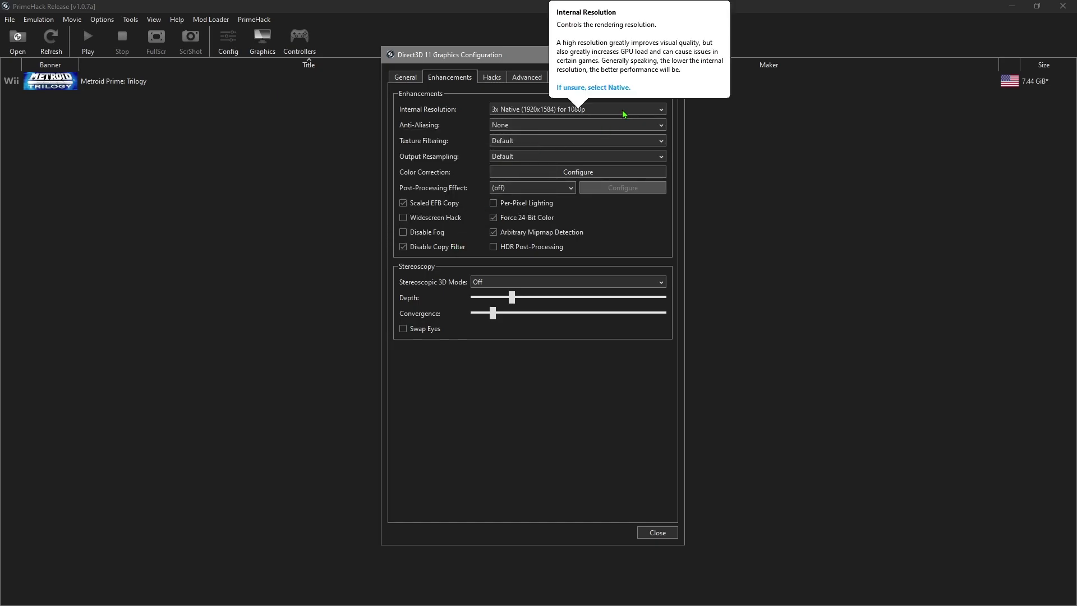
click(662, 114)
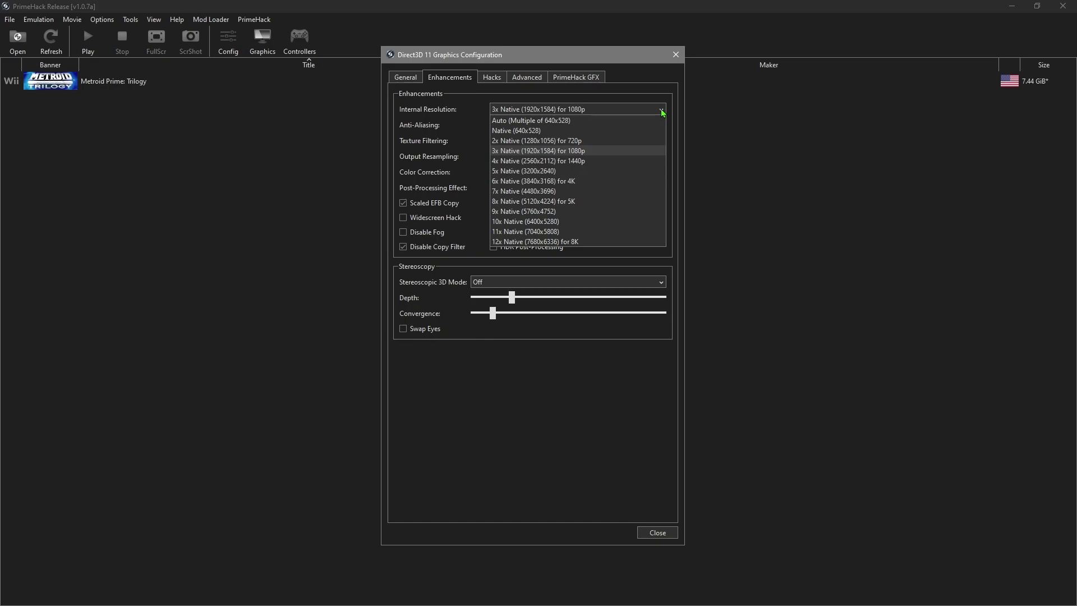
click(597, 63)
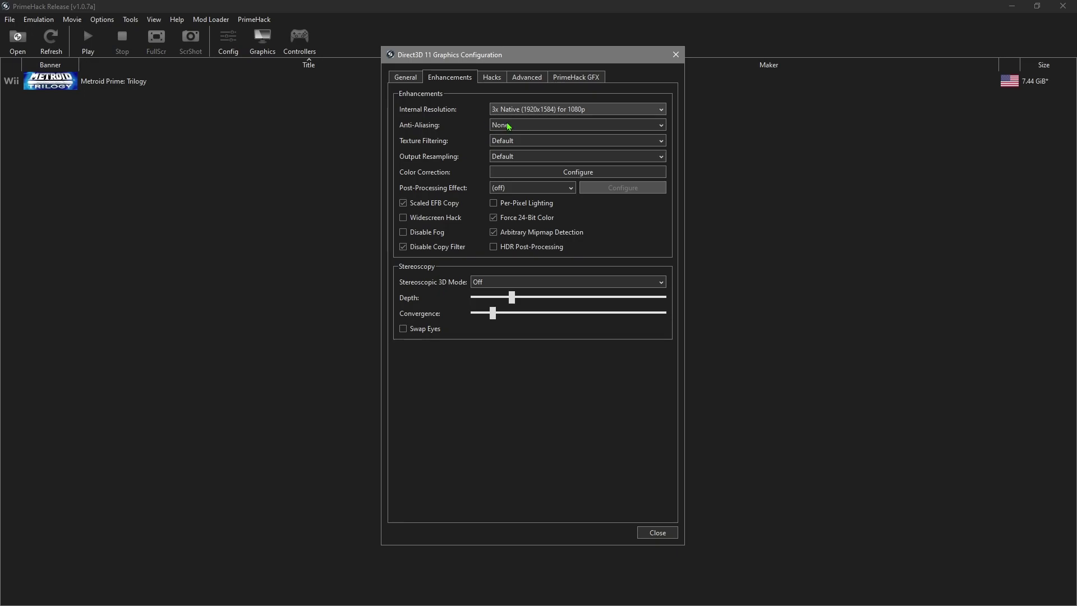
Keep anti-aliasing at None and move to the Hacks page.
mouse_move(509, 126)
mouse_move(661, 142)
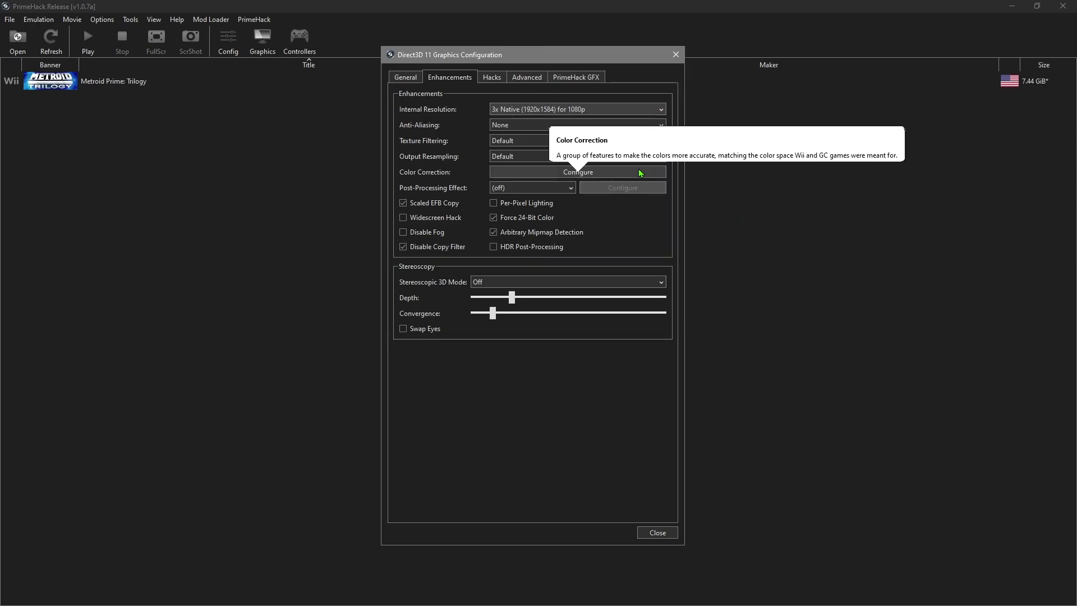
click(547, 128)
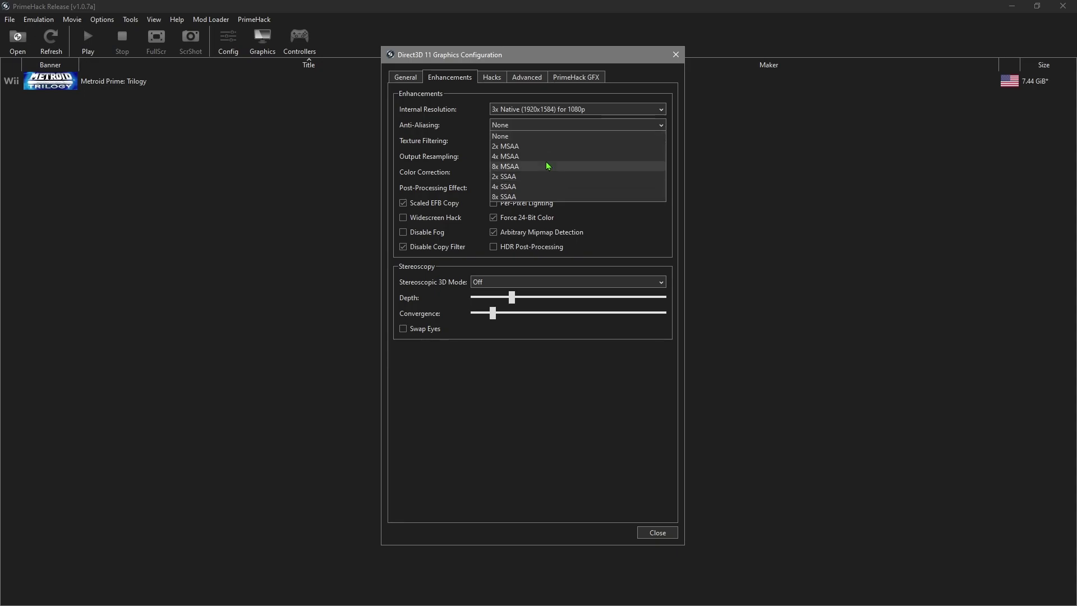
click(571, 61)
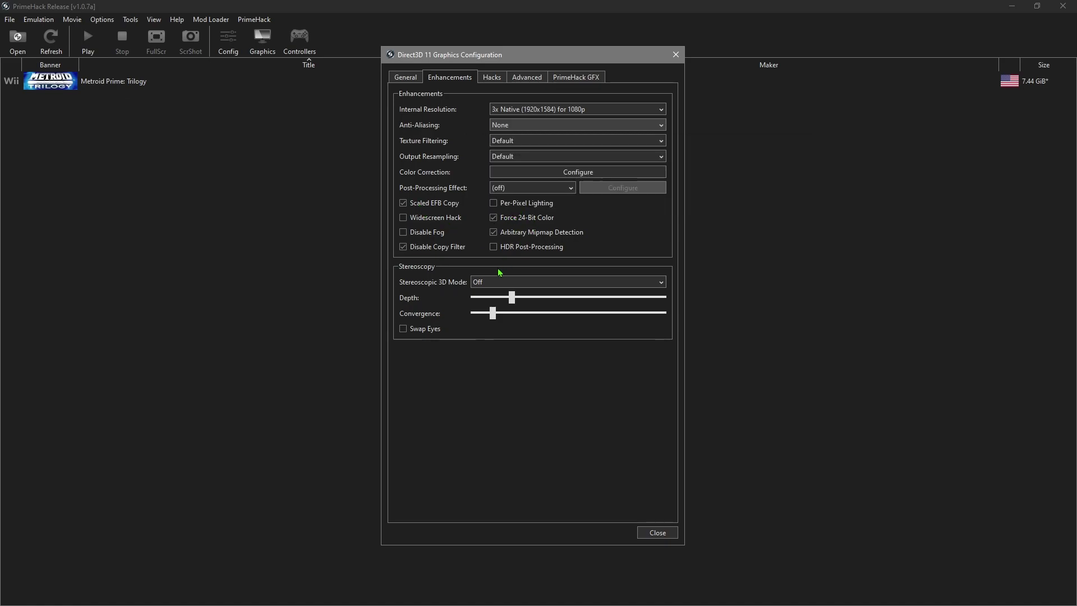
click(495, 78)
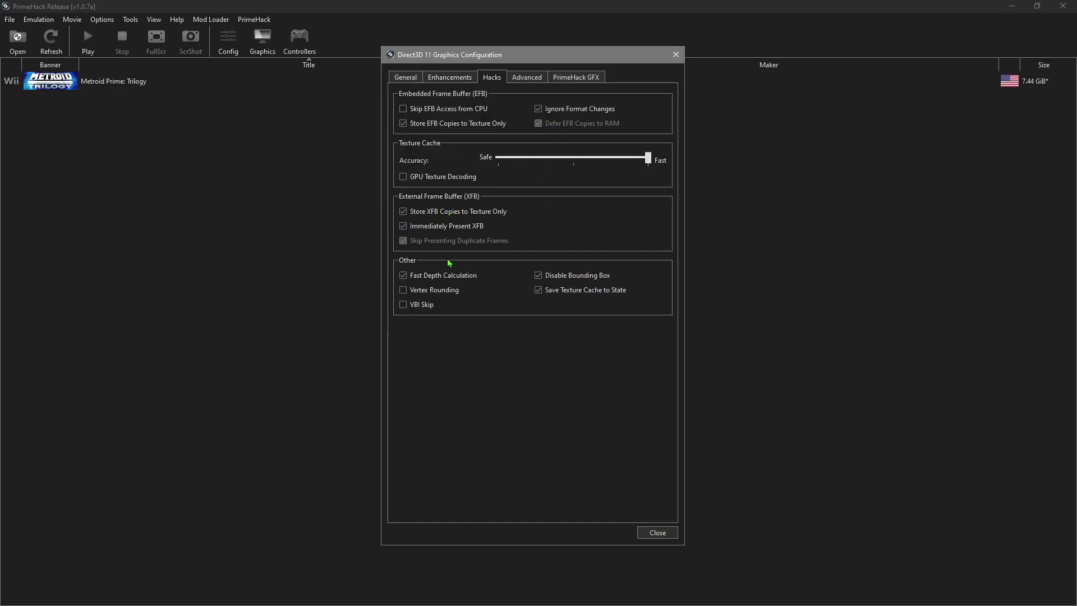
On the Advanced page, confirm Load Custom Textures and Prefetch Custom Textures are ticked.
click(527, 77)
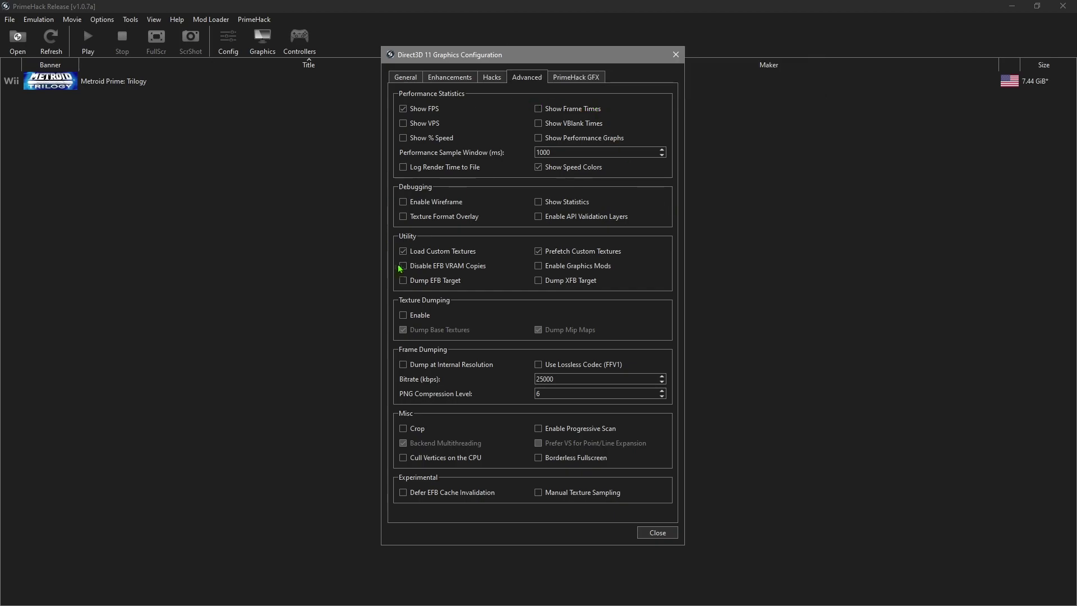
mouse_move(403, 257)
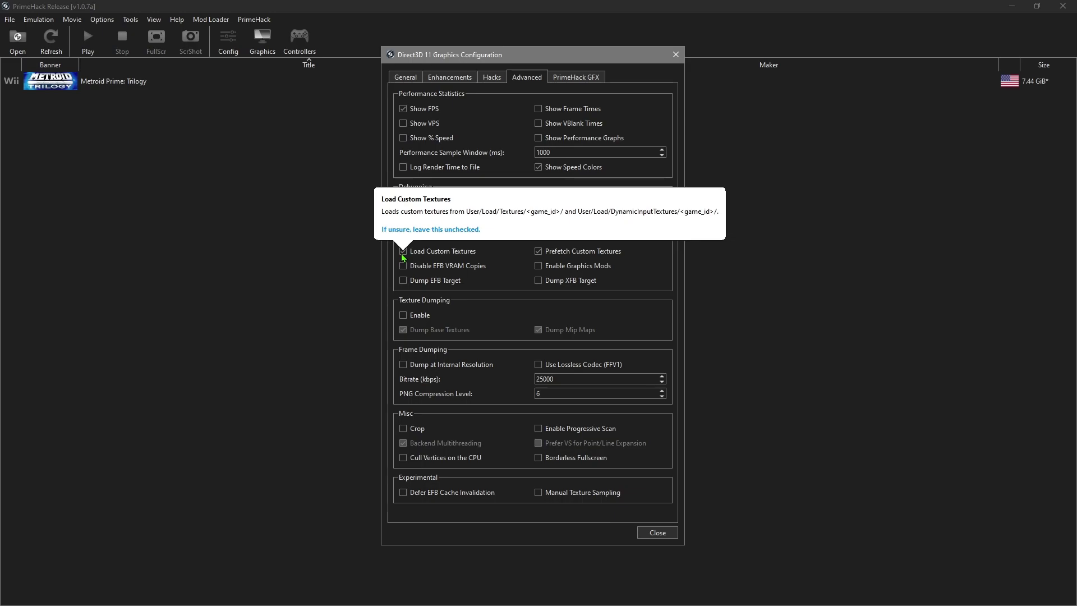
mouse_move(571, 256)
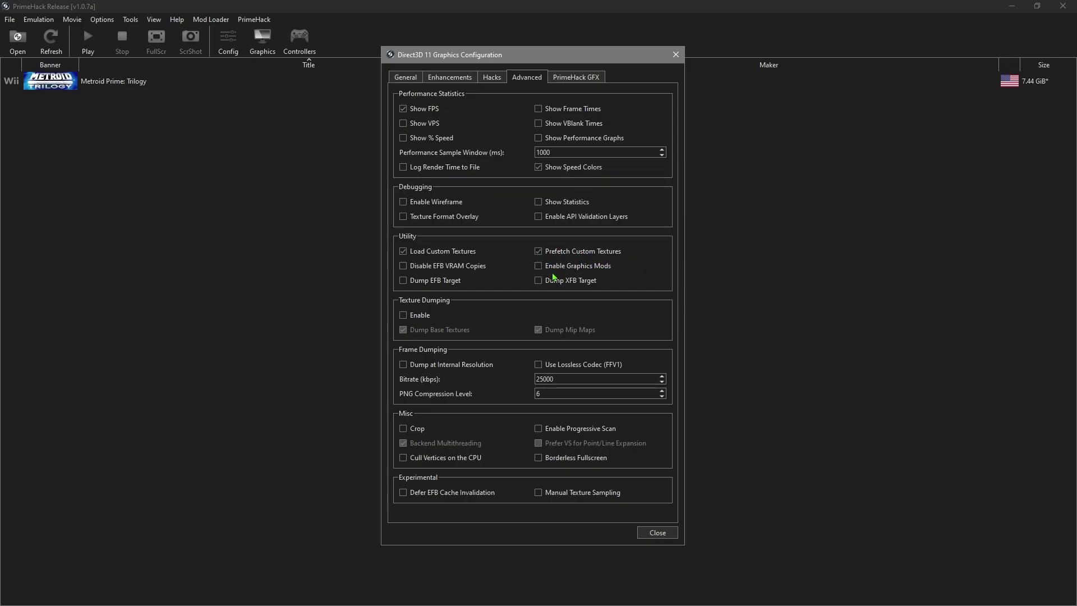
mouse_move(539, 255)
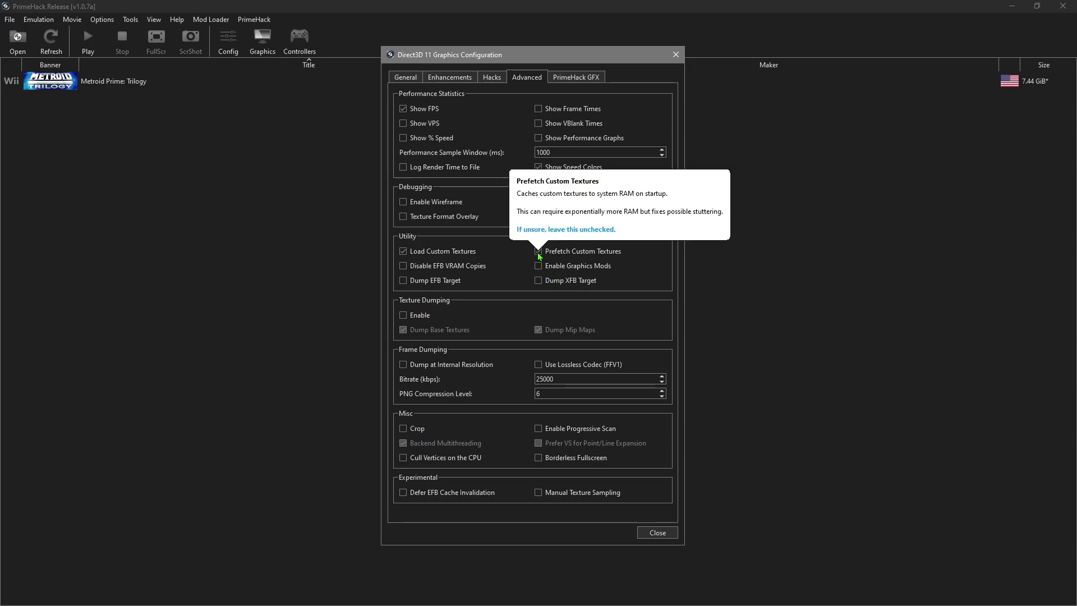
mouse_move(623, 273)
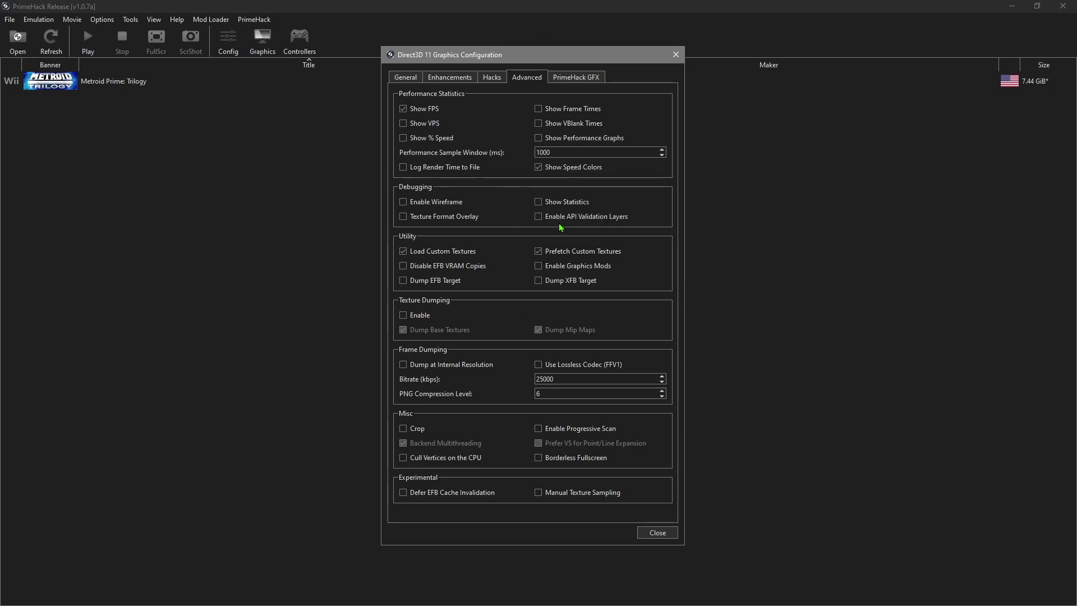
Toggle Show FPS off and back on so it stays enabled.
mouse_move(425, 117)
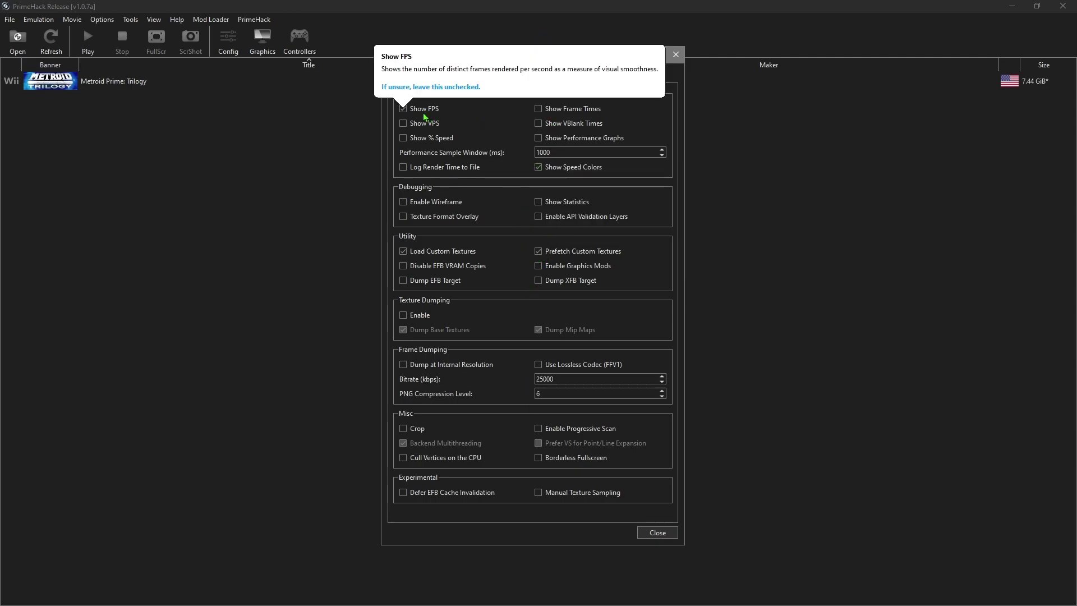
click(403, 109)
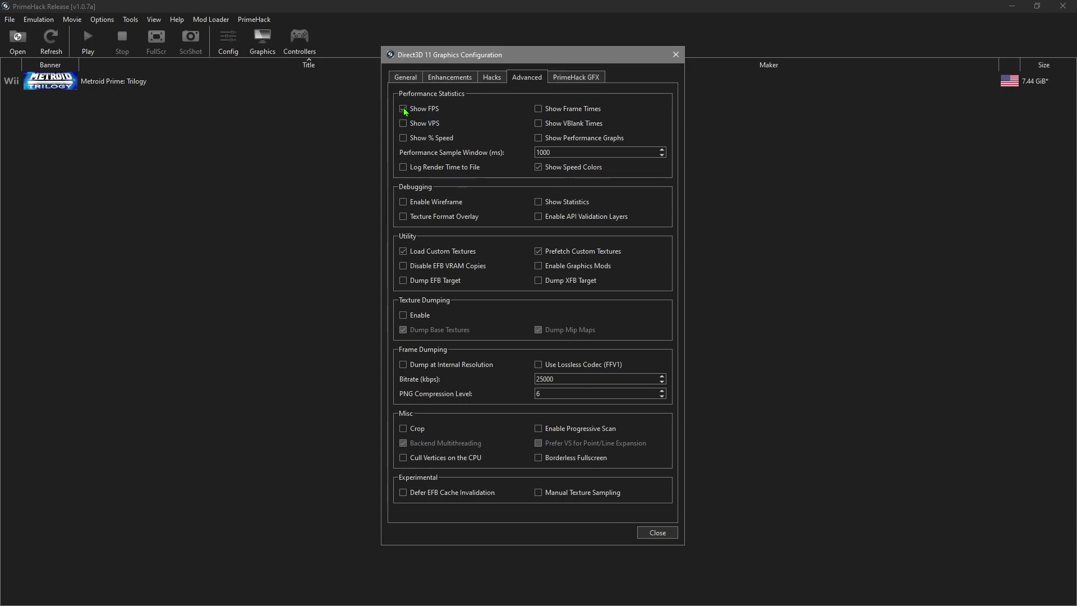
mouse_move(403, 108)
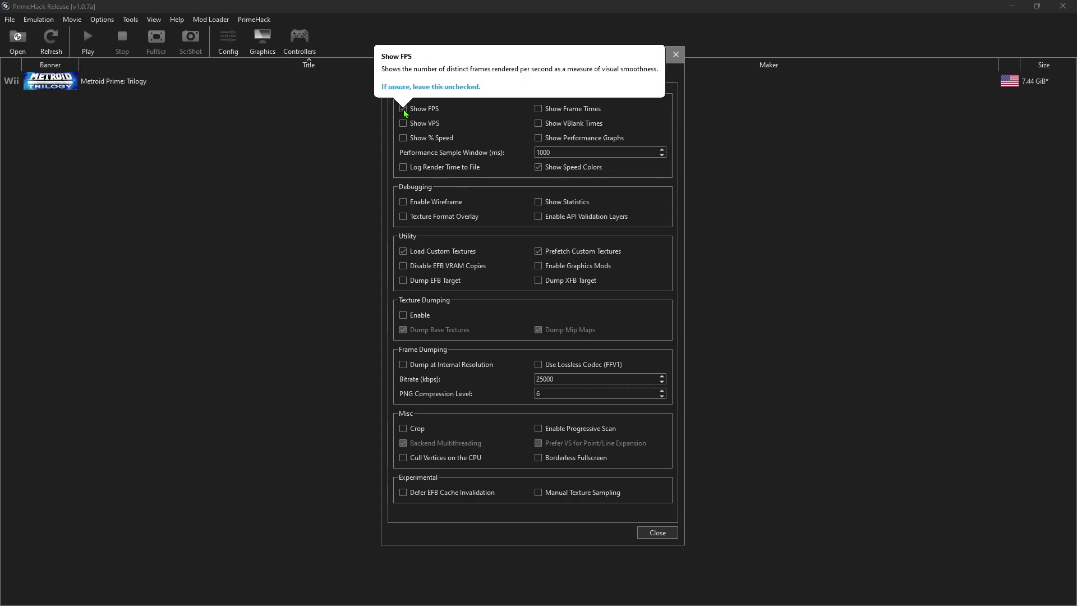
click(404, 110)
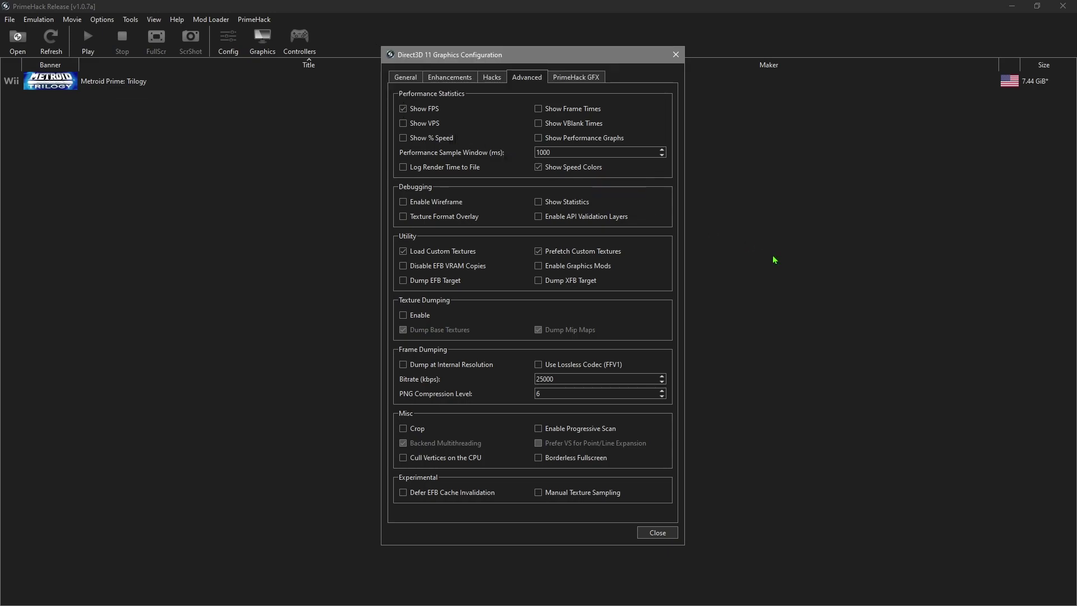
Open PrimeHack GFX and read the Field of View and bloom option descriptions.
click(563, 79)
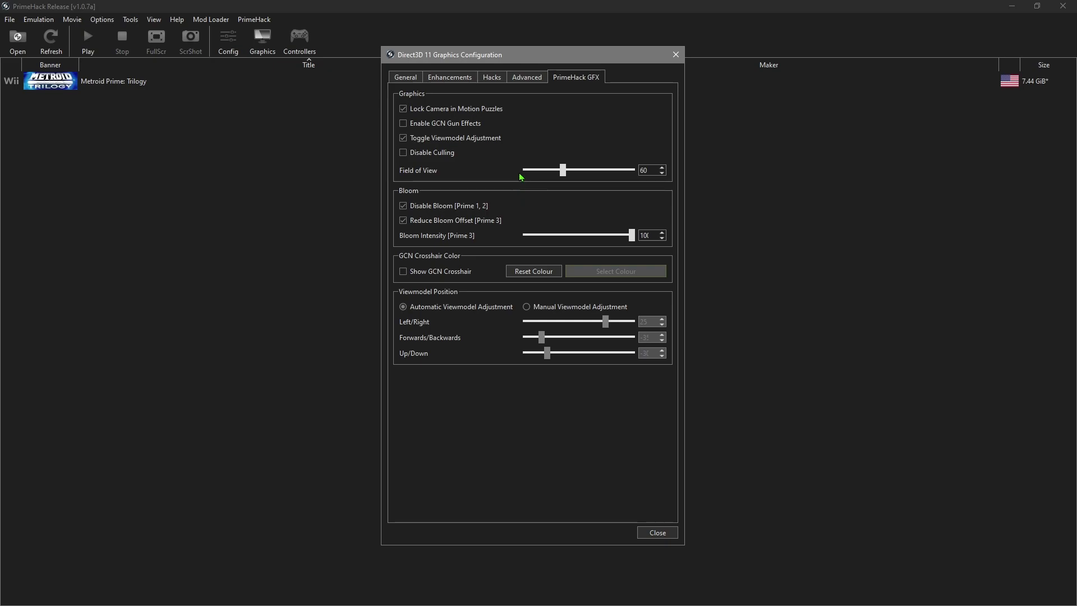
mouse_move(409, 128)
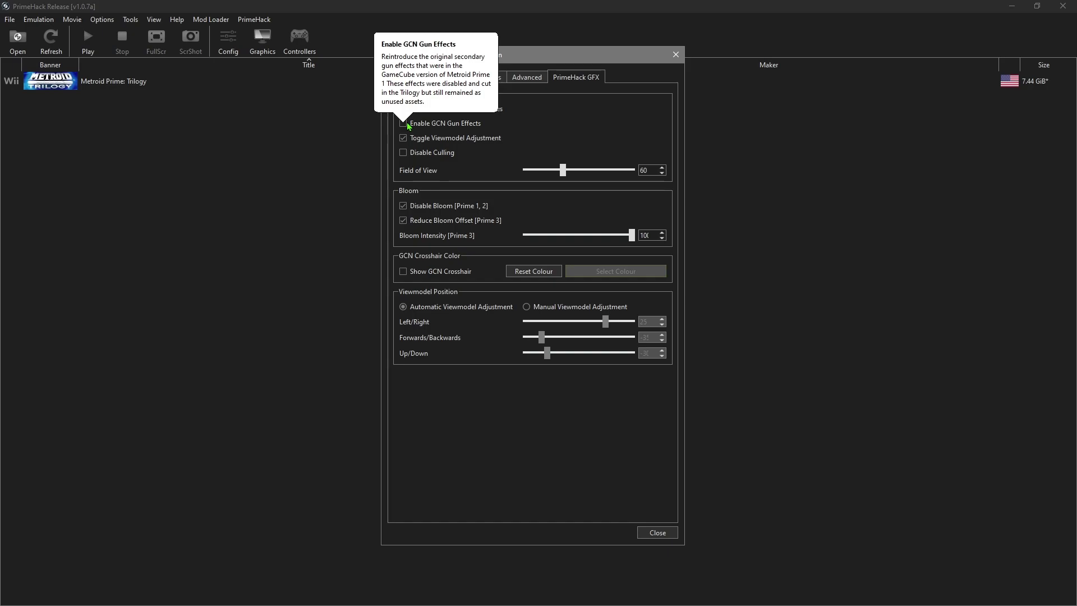
mouse_move(422, 150)
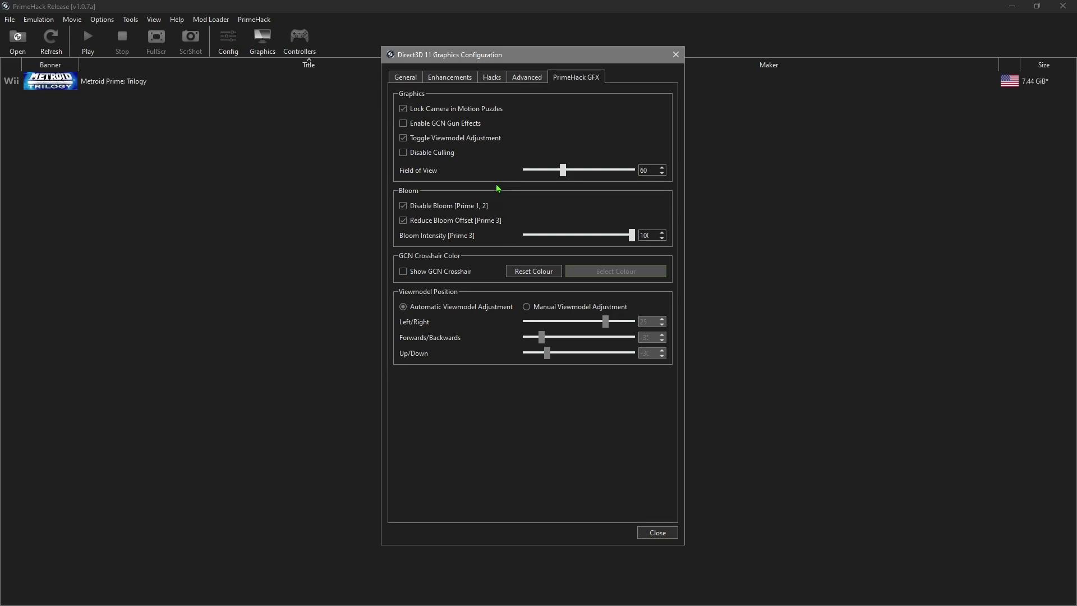
Close the graphics settings and dismiss the game's right-click actions menu.
click(658, 537)
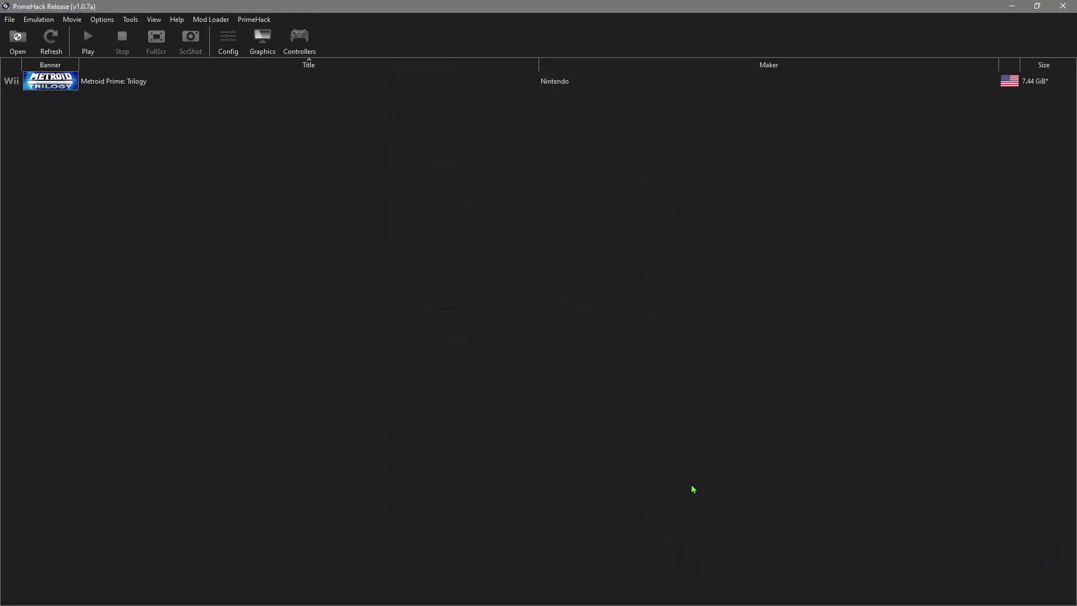
right_click(54, 83)
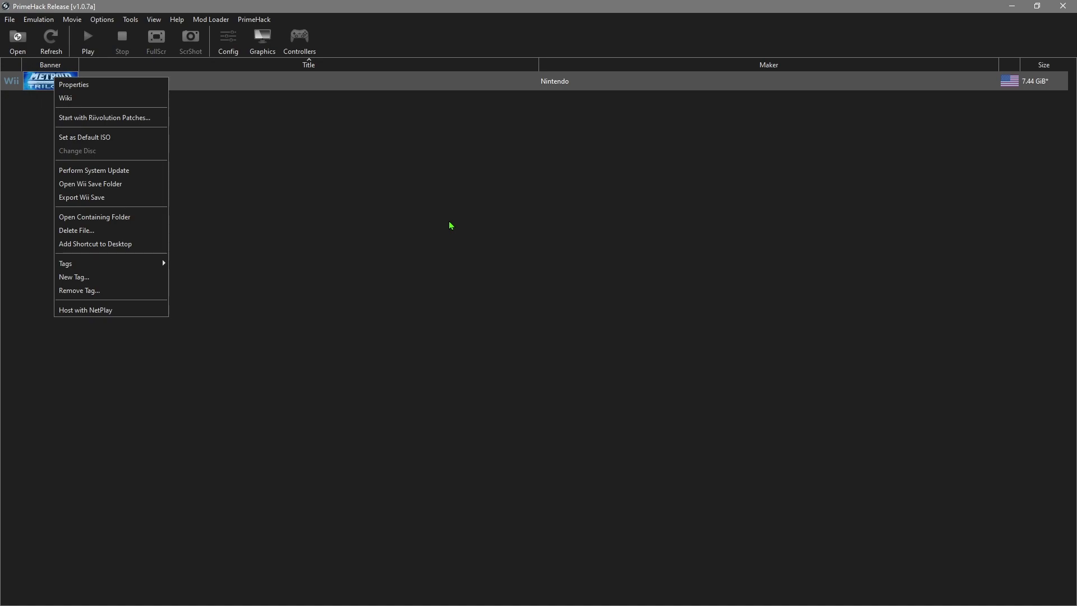
click(448, 317)
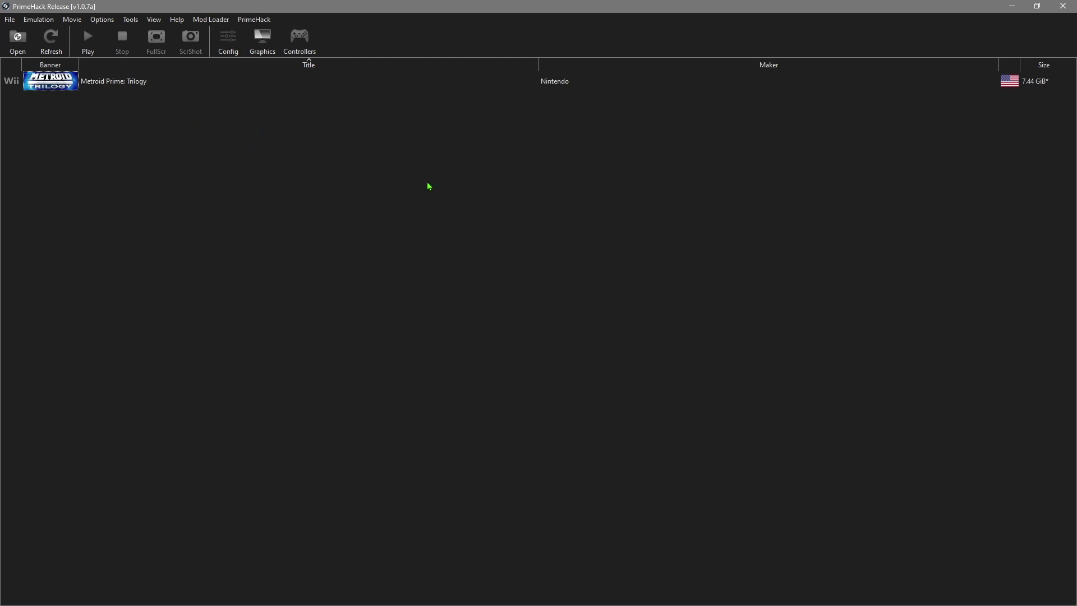
Open and close Controller Settings, then reopen and close the graphics settings.
click(299, 41)
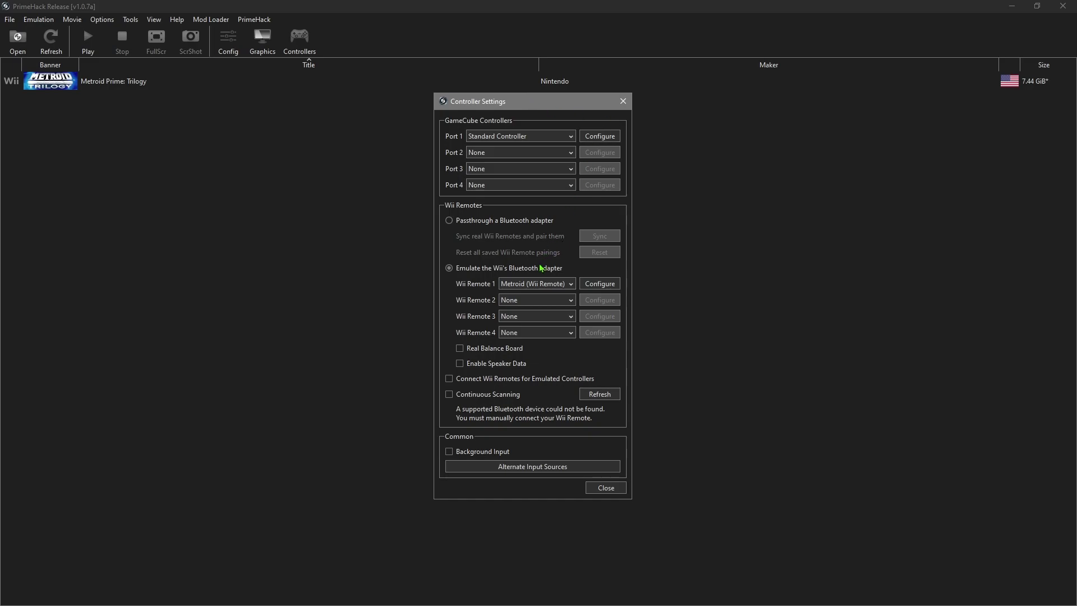
click(615, 491)
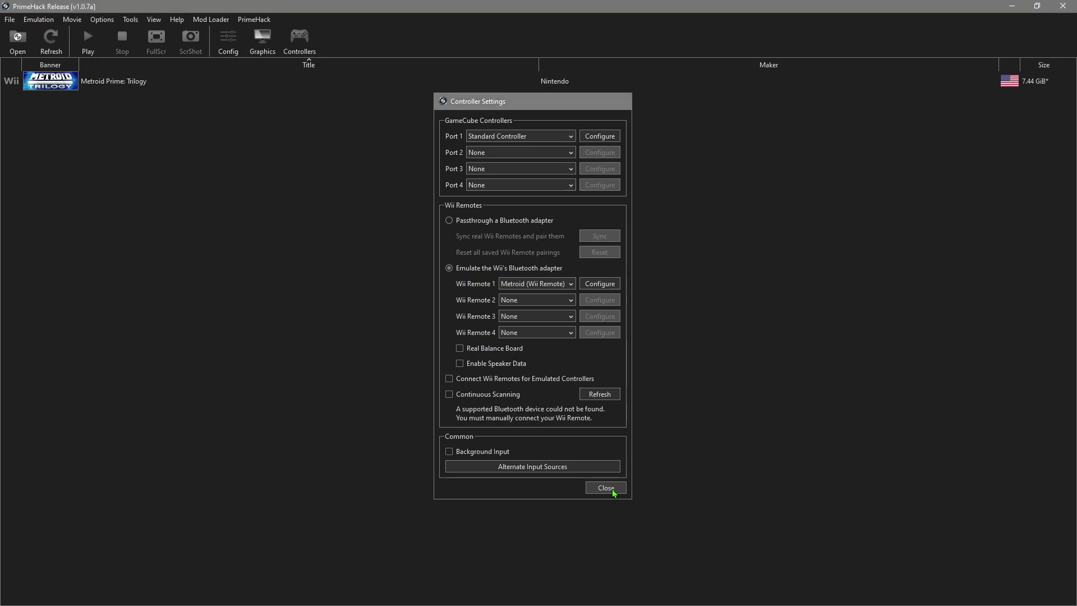
click(275, 45)
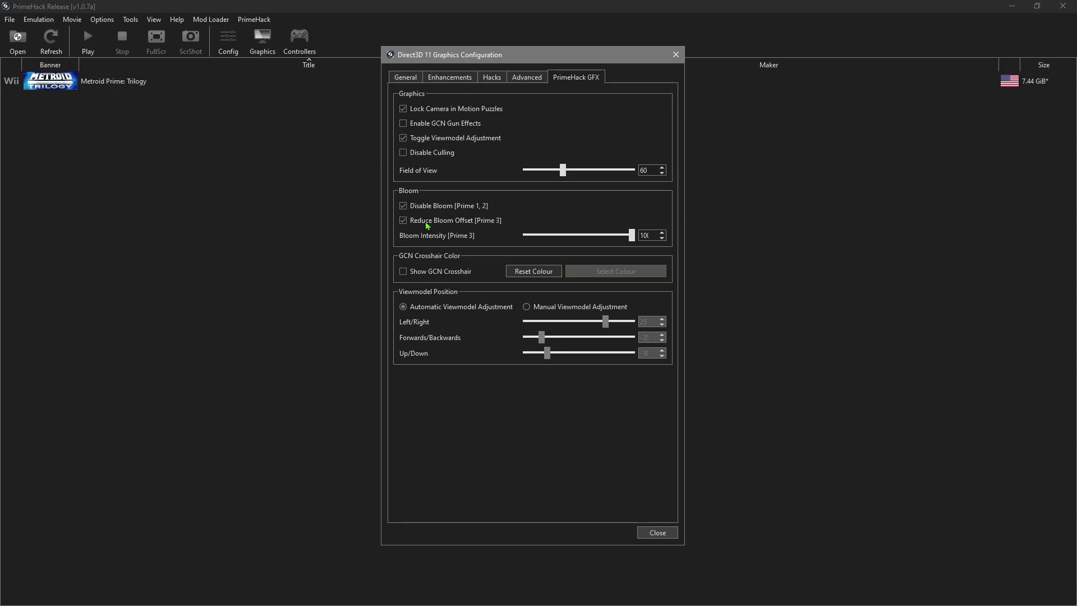
click(659, 535)
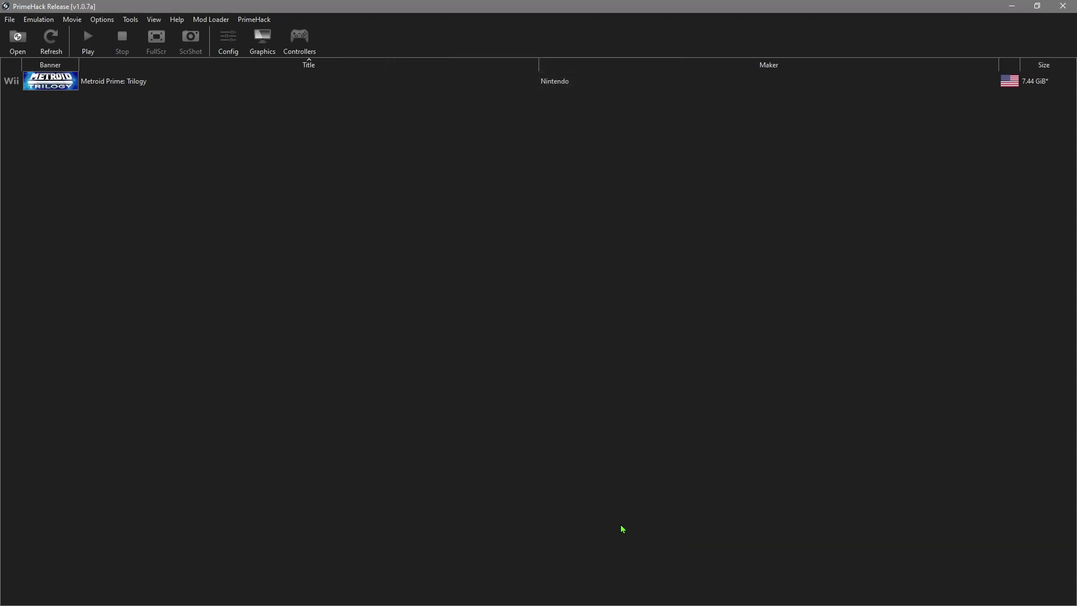
Launch Metroid Prime: Trilogy and start single-player Metroid Prime on Normal difficulty.
double_click(47, 82)
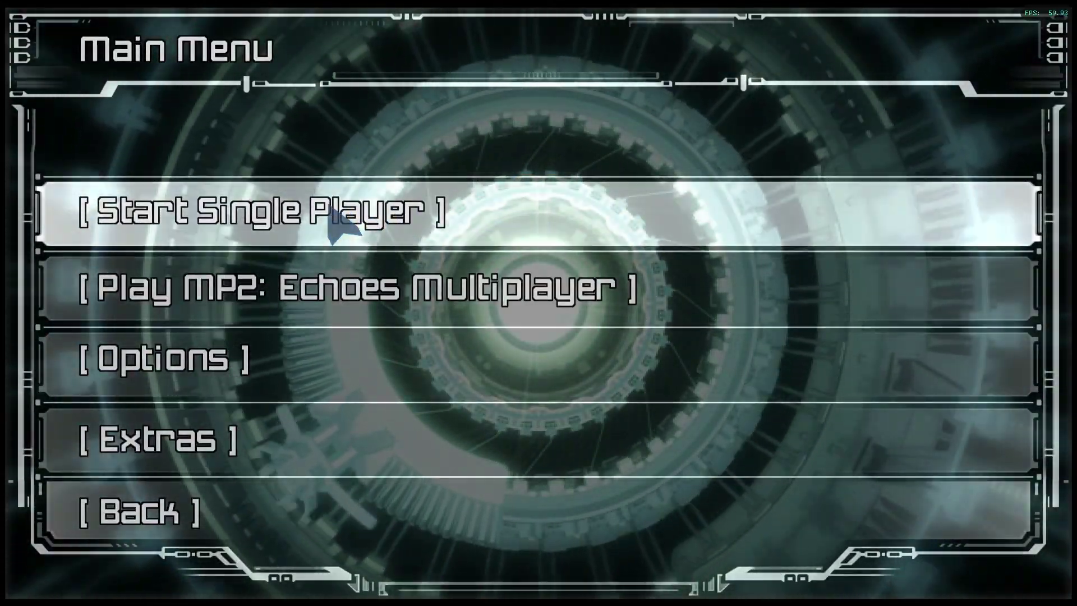
click(329, 208)
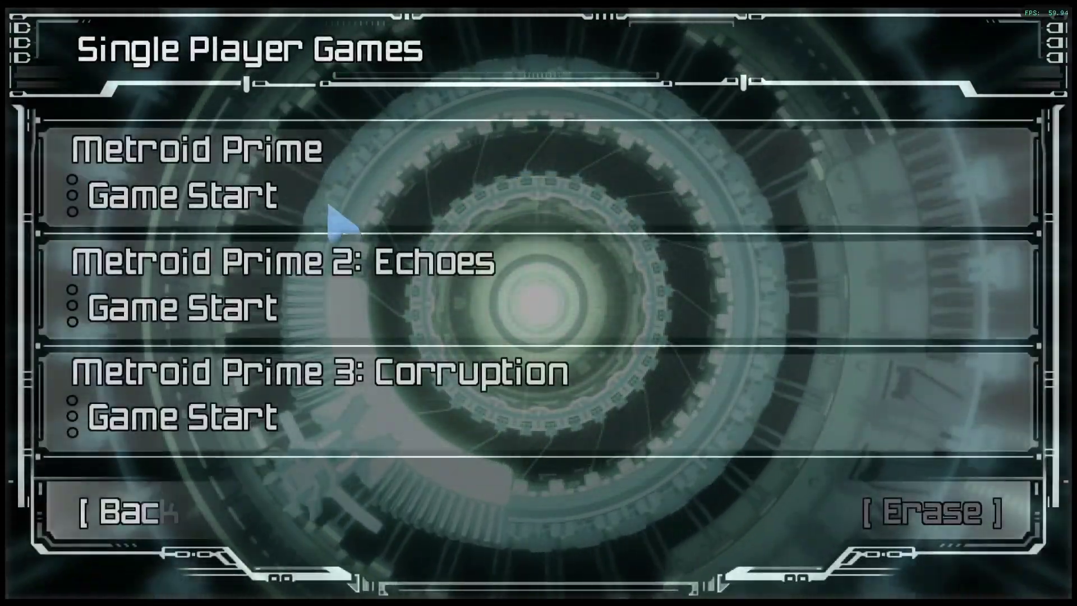
click(235, 173)
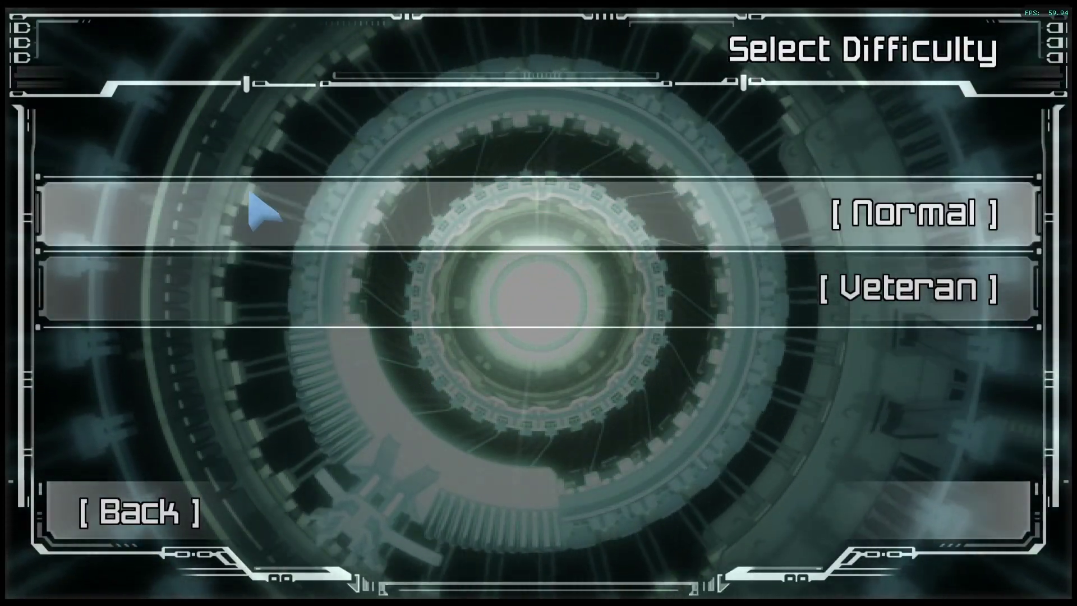
click(249, 205)
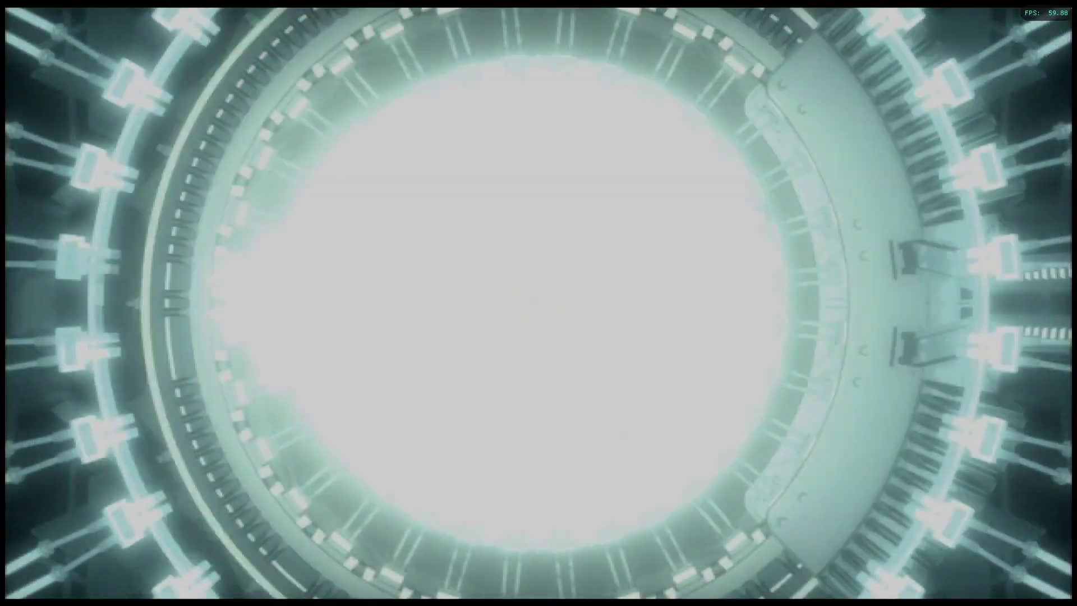